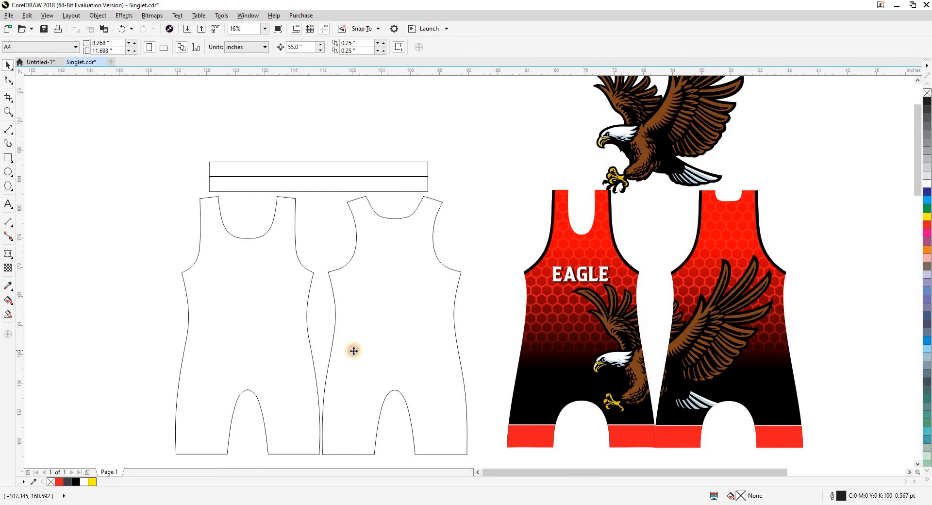
# Fill both blank singlet pieces with the red-to-black fountain fill copied from the finished design.
pyautogui.keyDown('shift'); pyautogui.click(275, 351); pyautogui.keyUp('shift')
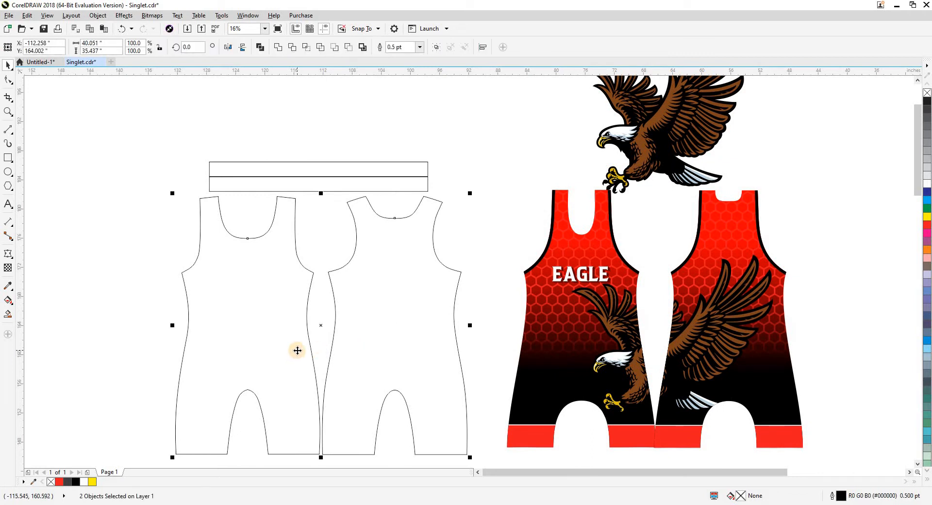
pyautogui.moveTo(133, 302); pyautogui.dragTo(357, 369)
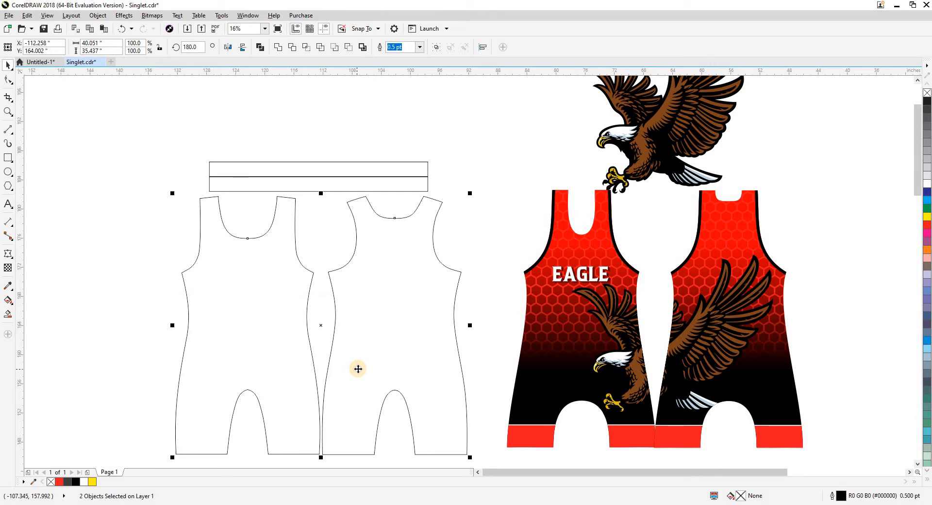
pyautogui.moveTo(139, 293); pyautogui.dragTo(414, 347)
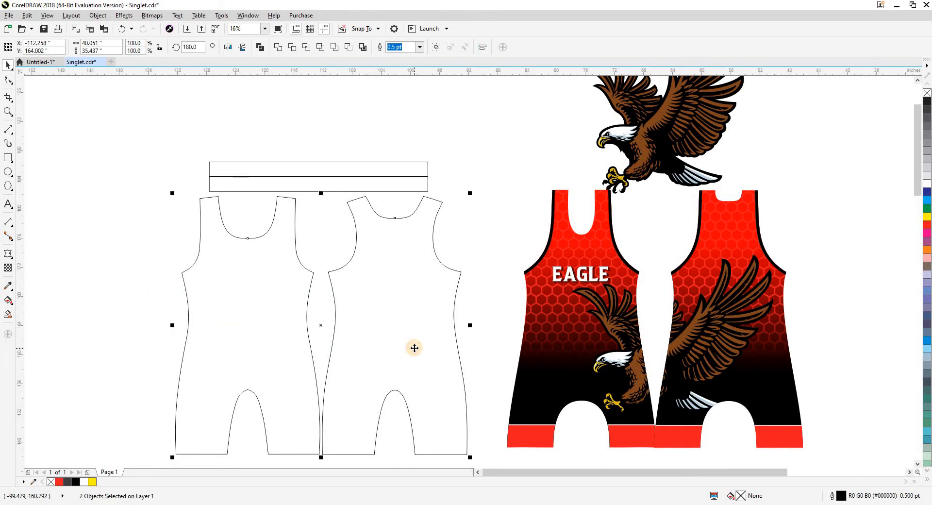
pyautogui.moveTo(114, 293); pyautogui.dragTo(420, 354)
pyautogui.moveTo(125, 302); pyautogui.dragTo(388, 345)
pyautogui.press('g')
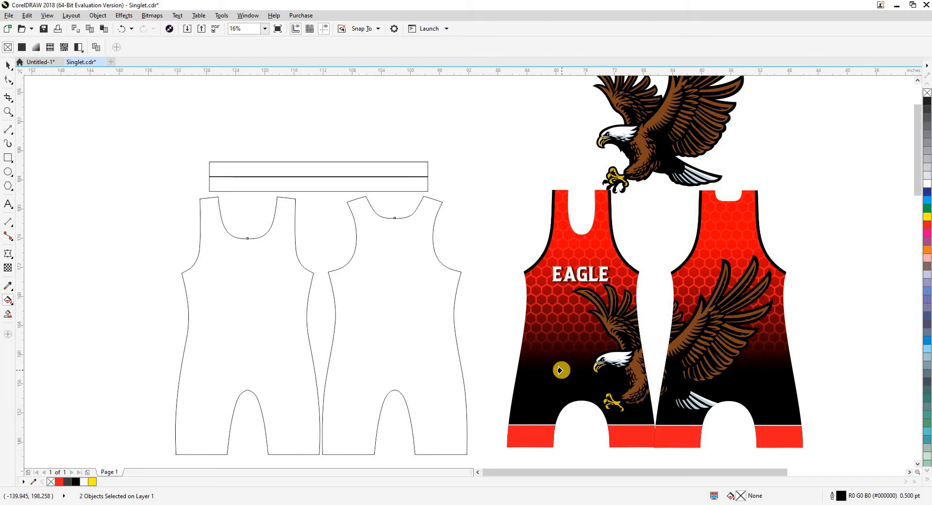
pyautogui.click(560, 370)
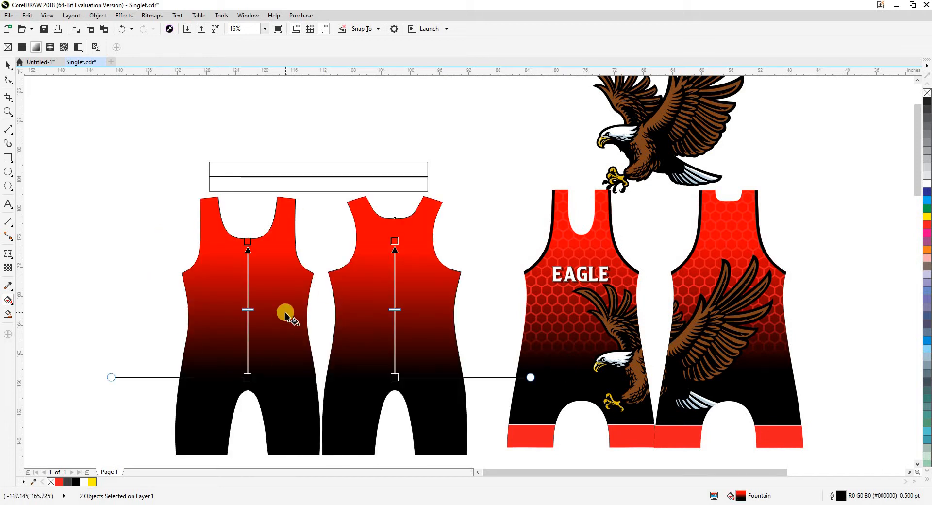
pyautogui.press('space')
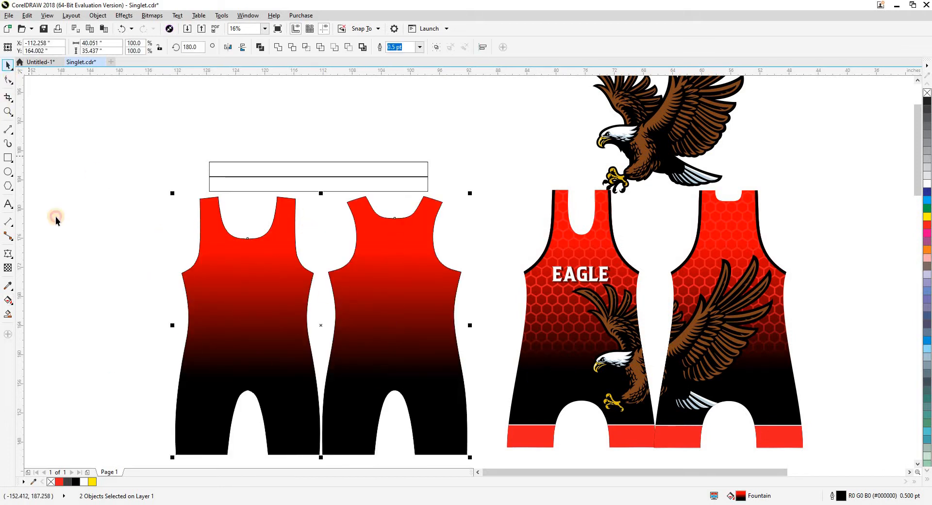
pyautogui.click(112, 303)
# Copy the red hexagon pattern from inside the finished front singlet and paste it as a separate object.
pyautogui.scroll(-1, 118, 287)
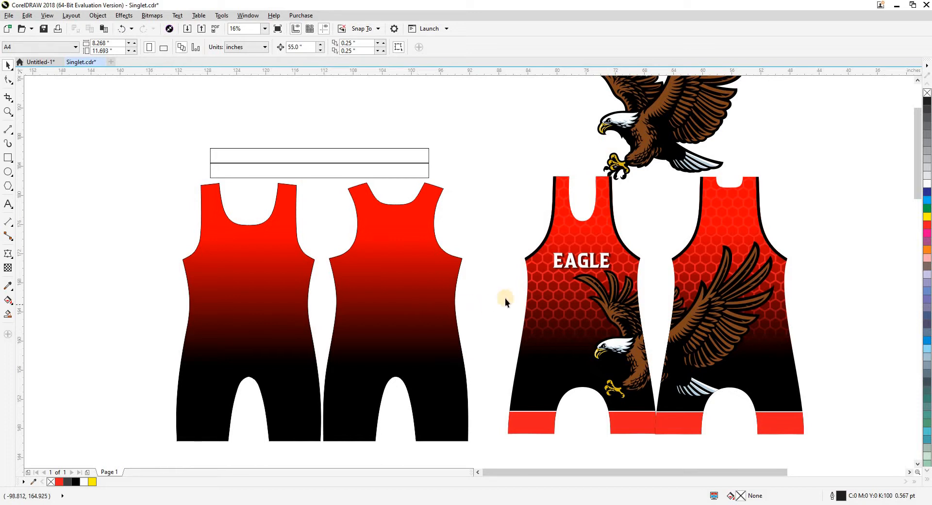
pyautogui.click(536, 282)
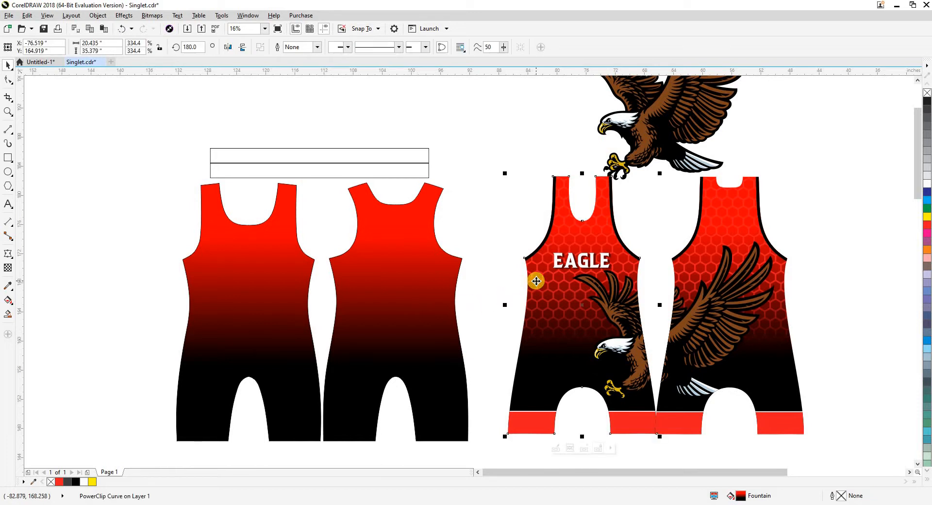
pyautogui.keyDown('ctrl'); pyautogui.click(536, 281); pyautogui.keyUp('ctrl')
pyautogui.hotkey('ctrl', 'c')
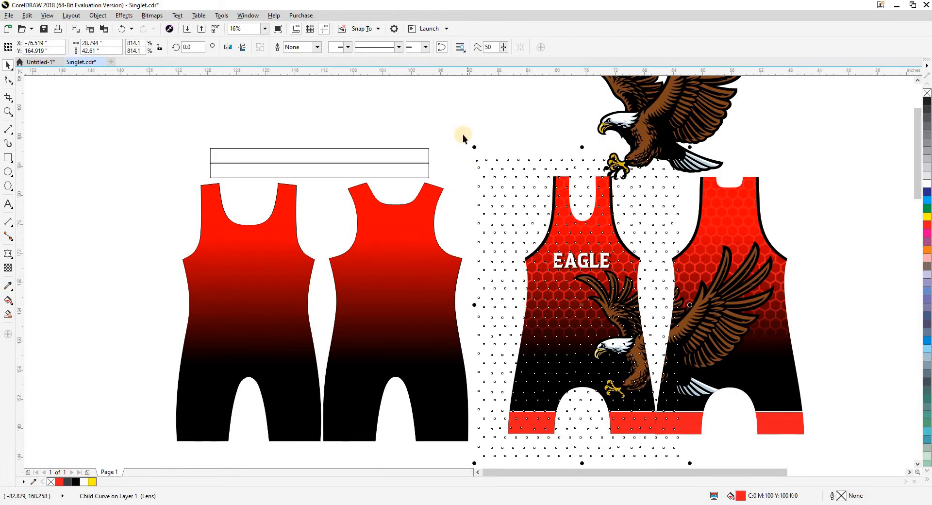
pyautogui.click(464, 129)
pyautogui.hotkey('ctrl', 'v')
# Center the pasted hexagon pattern on the new front piece and PowerClip it inside.
pyautogui.keyDown('shift'); pyautogui.click(276, 242); pyautogui.keyUp('shift')
pyautogui.press('c')
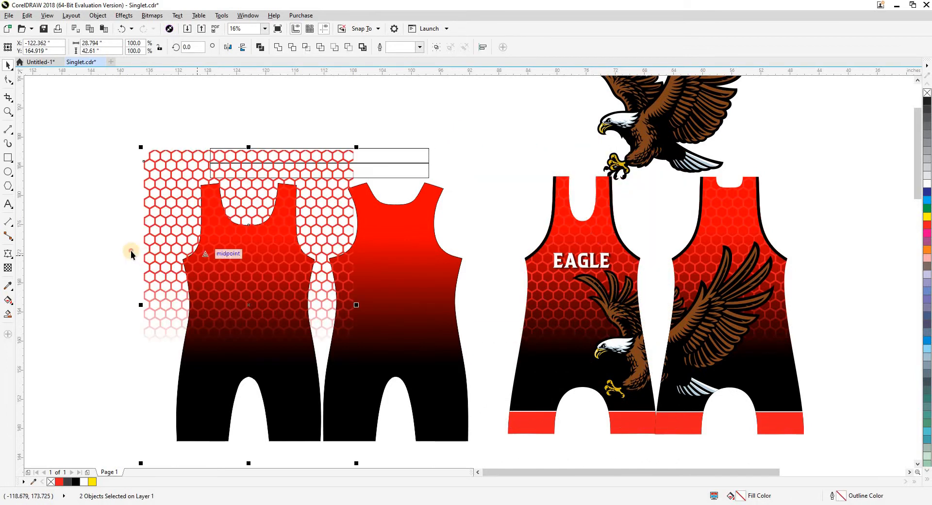
pyautogui.click(130, 251)
pyautogui.click(150, 252)
pyautogui.moveTo(152, 251); pyautogui.dragTo(221, 271)
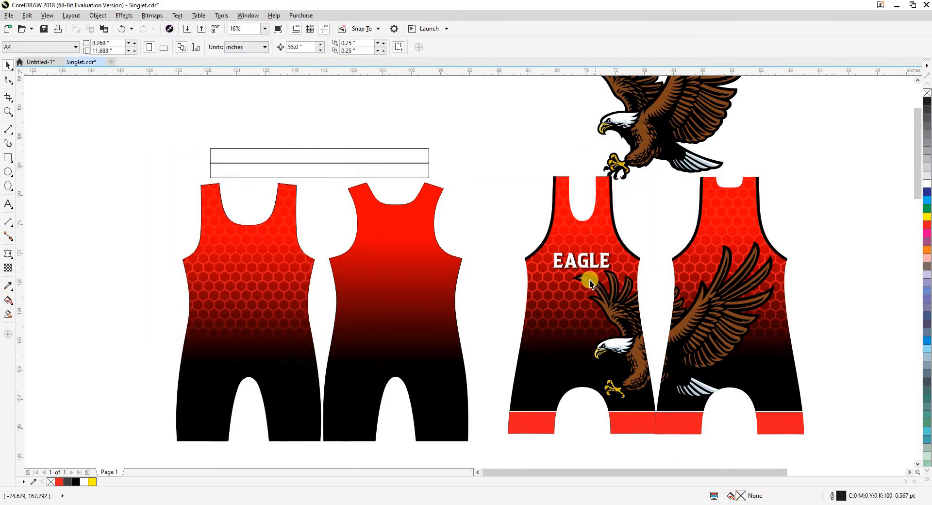
# Copy the hexagon pattern from the finished back singlet and position it centered over the new back piece.
pyautogui.click(721, 224)
pyautogui.click(459, 266)
pyautogui.click(645, 234)
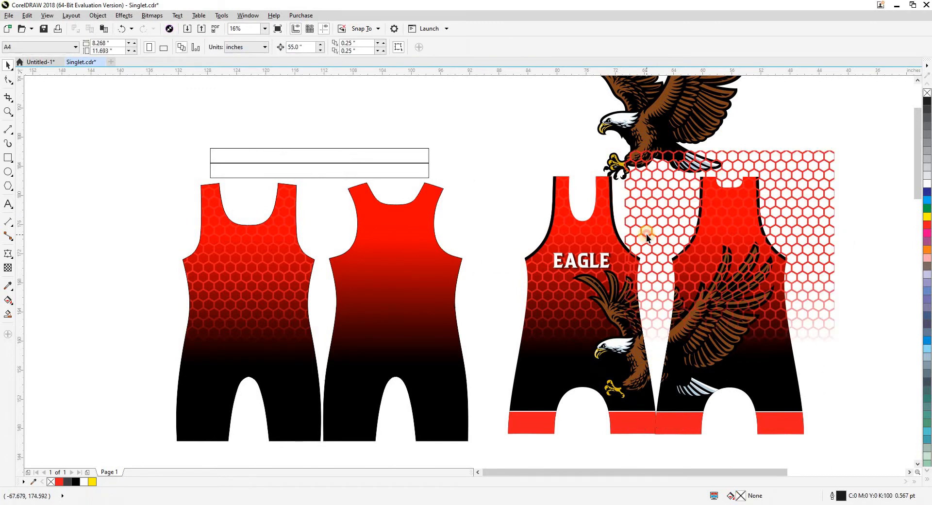
pyautogui.moveTo(651, 234); pyautogui.dragTo(317, 234)
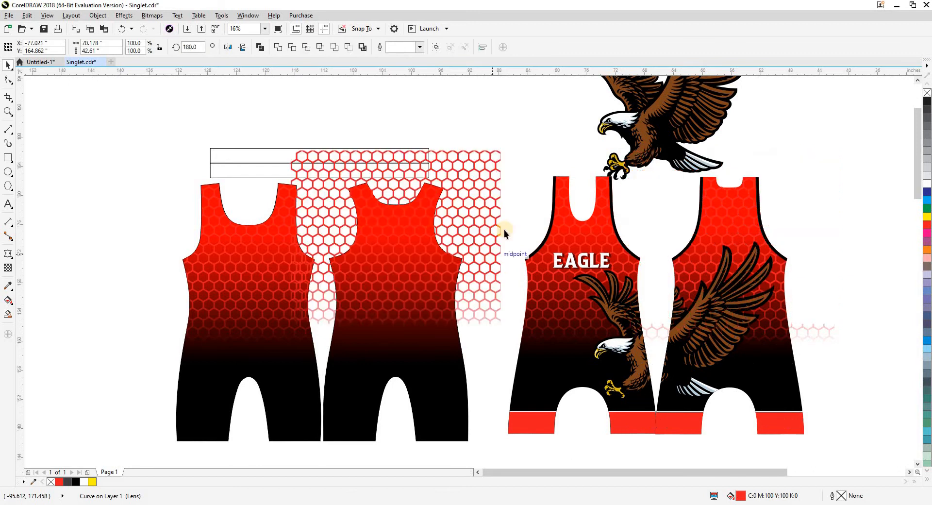
pyautogui.click(482, 162)
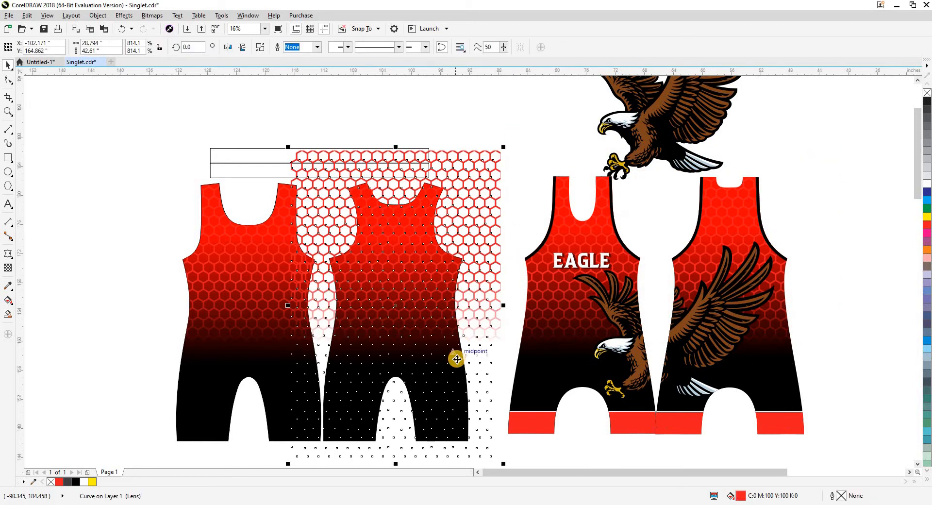
# PowerClip the hexagon pattern inside the new back piece.
pyautogui.hotkey('shift', 'pagedown')
pyautogui.hotkey('alt', 'j')
pyautogui.press('w')
pyautogui.press('p')
pyautogui.click(423, 335)
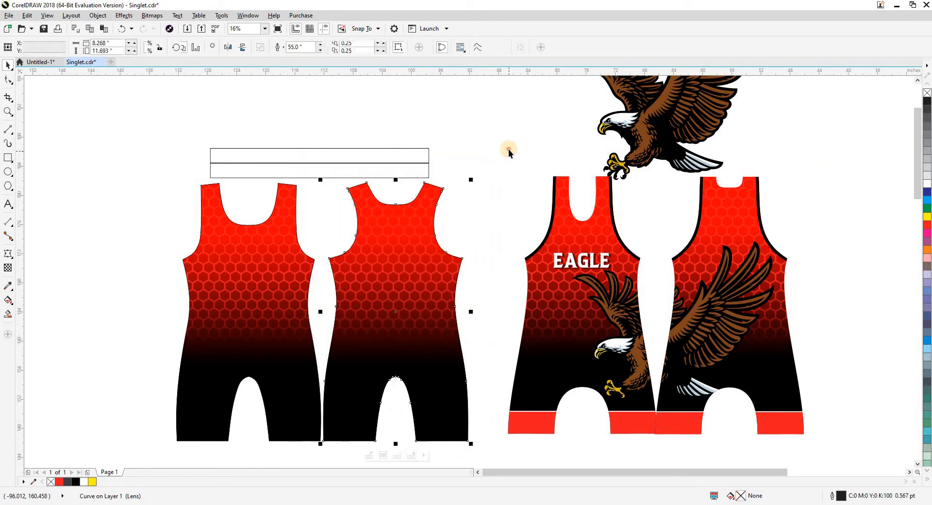
pyautogui.click(506, 151)
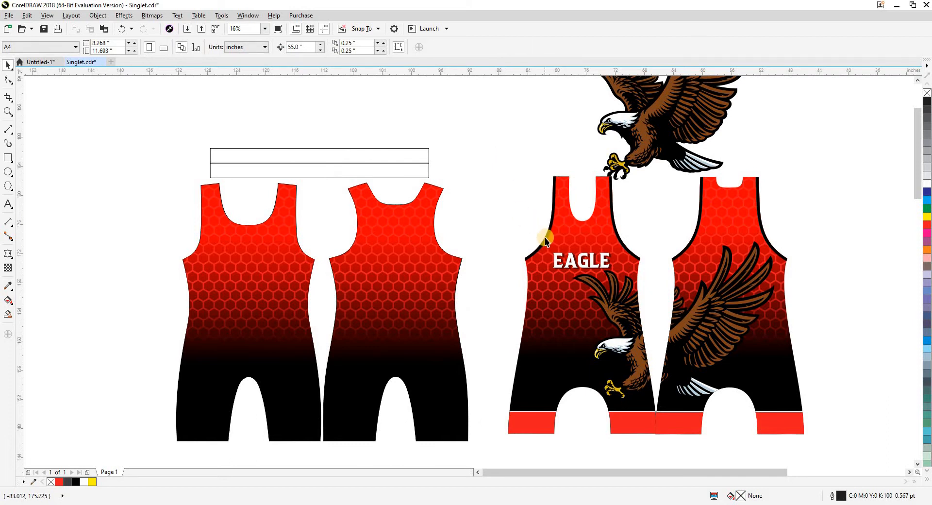
pyautogui.click(556, 185)
pyautogui.moveTo(556, 185); pyautogui.dragTo(547, 179)
pyautogui.hotkey('ctrl', 'z')
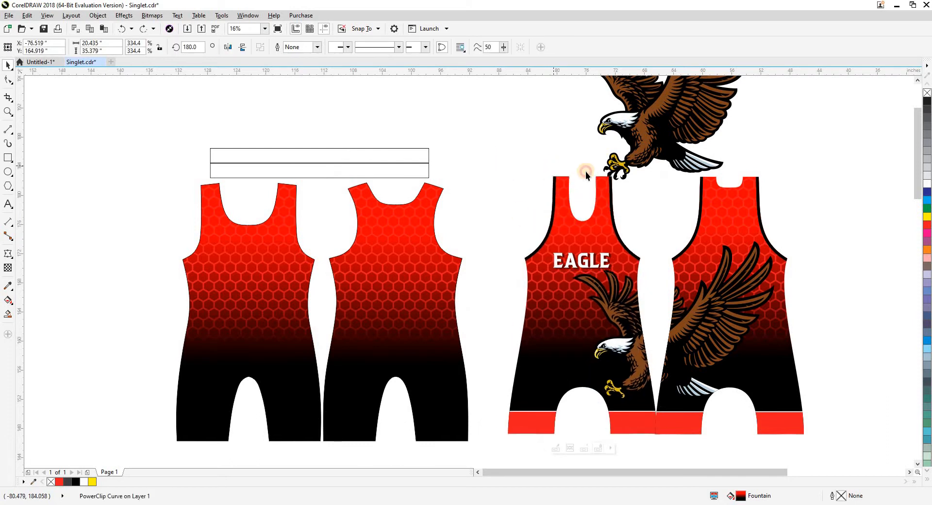
pyautogui.click(600, 168)
# Fill both long rectangular strips above the singlet pieces with black.
pyautogui.click(424, 160)
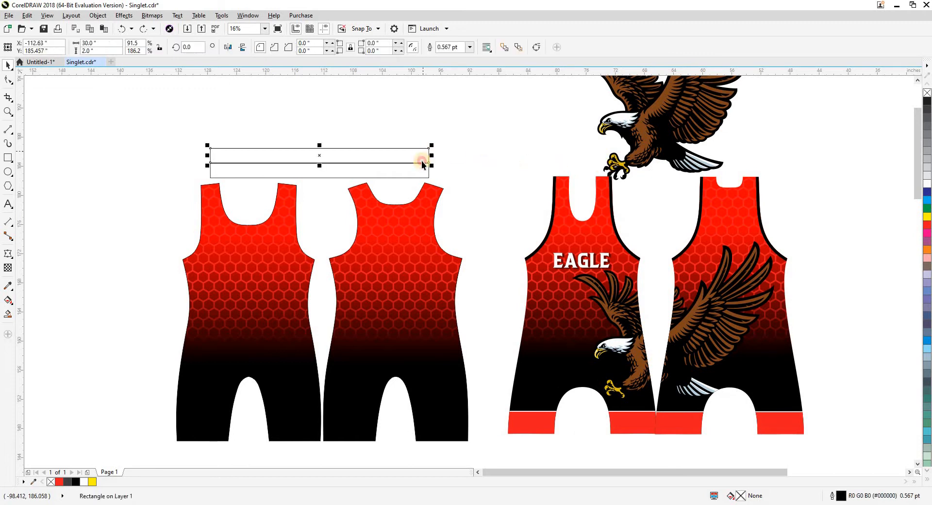
pyautogui.click(421, 160)
pyautogui.click(418, 156)
pyautogui.keyDown('shift'); pyautogui.click(417, 166); pyautogui.keyUp('shift')
pyautogui.click(75, 481)
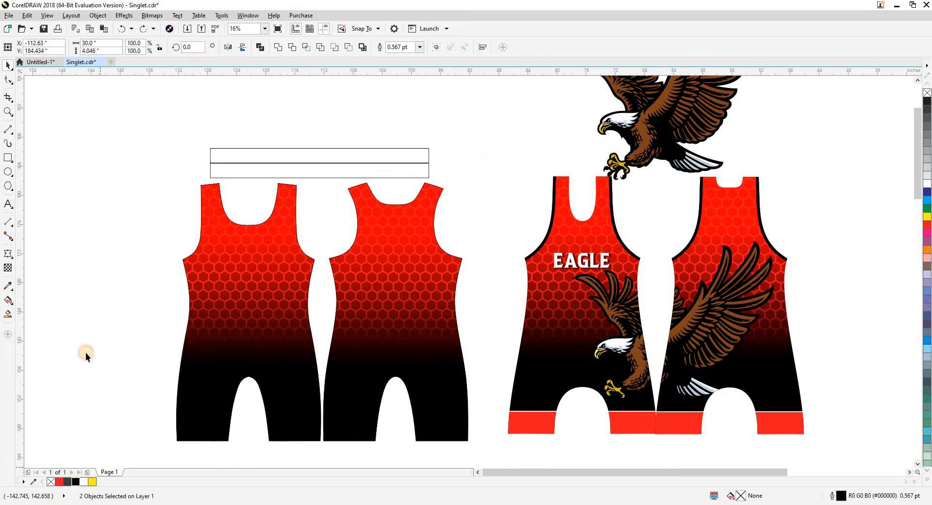
pyautogui.click(308, 181)
pyautogui.scroll(2, 306, 158)
pyautogui.moveTo(307, 159); pyautogui.dragTo(307, 155)
pyautogui.click(322, 260)
# Draw a rectangle about 15.65 inches wide across the front piece's leg hem and set its height to 3.5 inches.
pyautogui.scroll(-5, 303, 193)
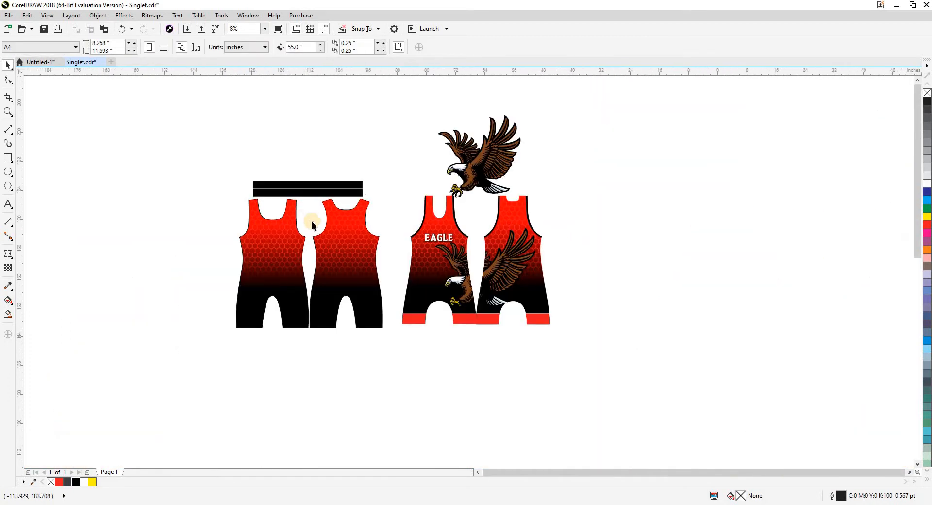
pyautogui.press('z')
pyautogui.moveTo(230, 168); pyautogui.dragTo(600, 370)
pyautogui.press('space')
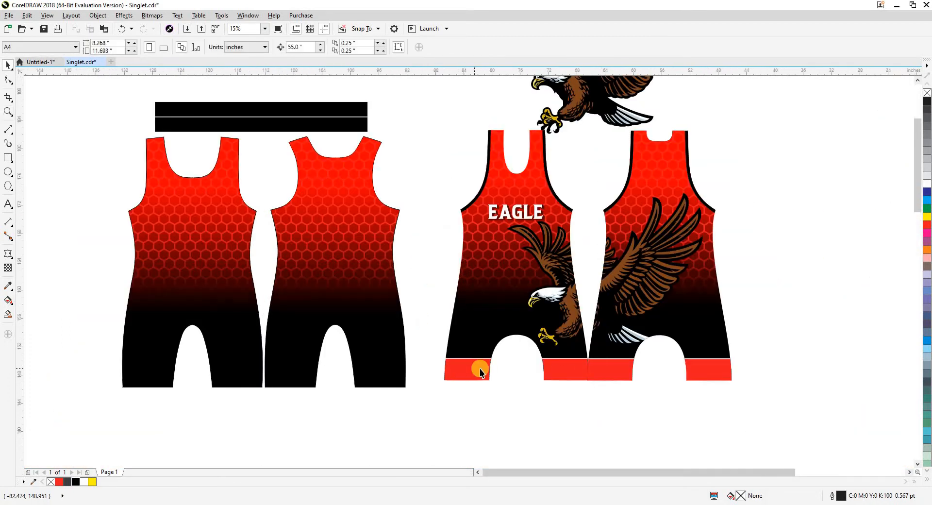
pyautogui.click(8, 158)
pyautogui.moveTo(75, 349)
pyautogui.mouseDown()
pyautogui.moveTo(108, 375)
pyautogui.moveTo(192, 388)
pyautogui.mouseUp()
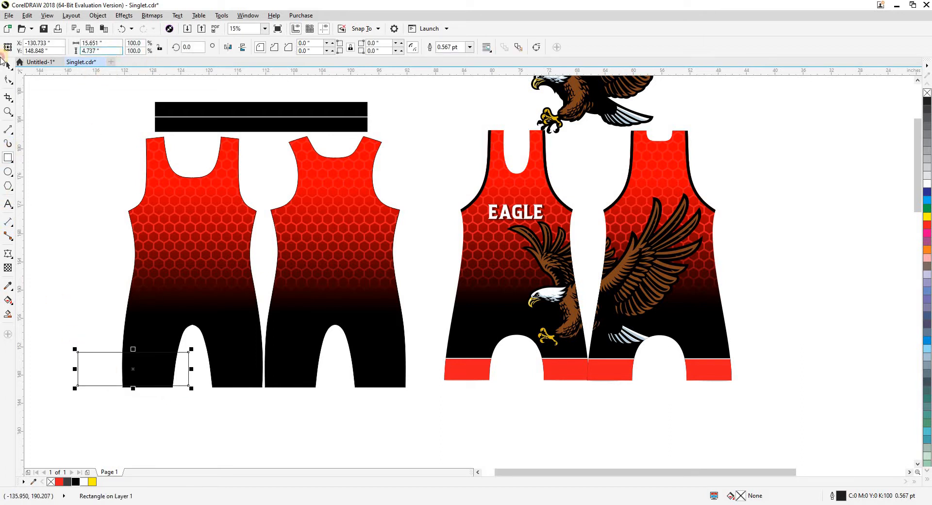
pyautogui.write('3.5')
pyautogui.press('Return')
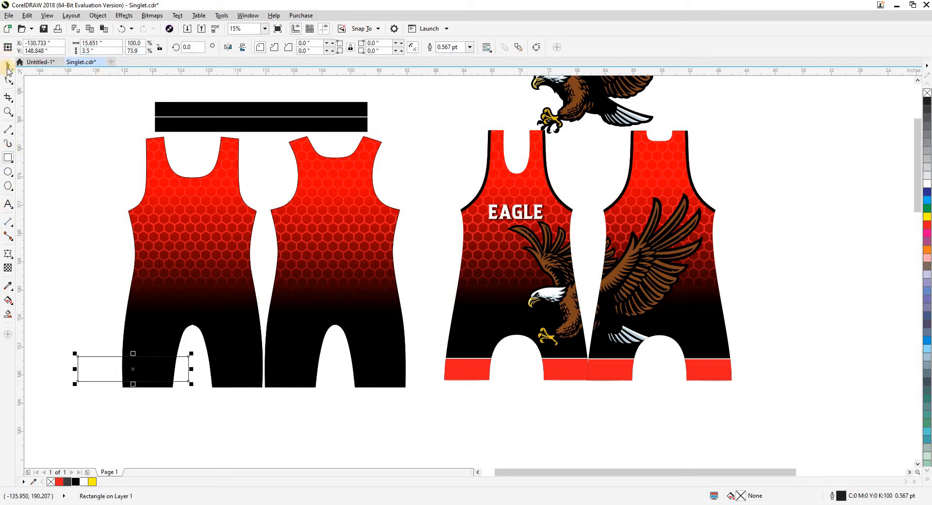
# Align the hem rectangle to the front piece's center and bottom edge, and widen it symmetrically to about 22.4 inches.
pyautogui.keyDown('shift'); pyautogui.click(150, 367); pyautogui.keyUp('shift')
pyautogui.press('c')
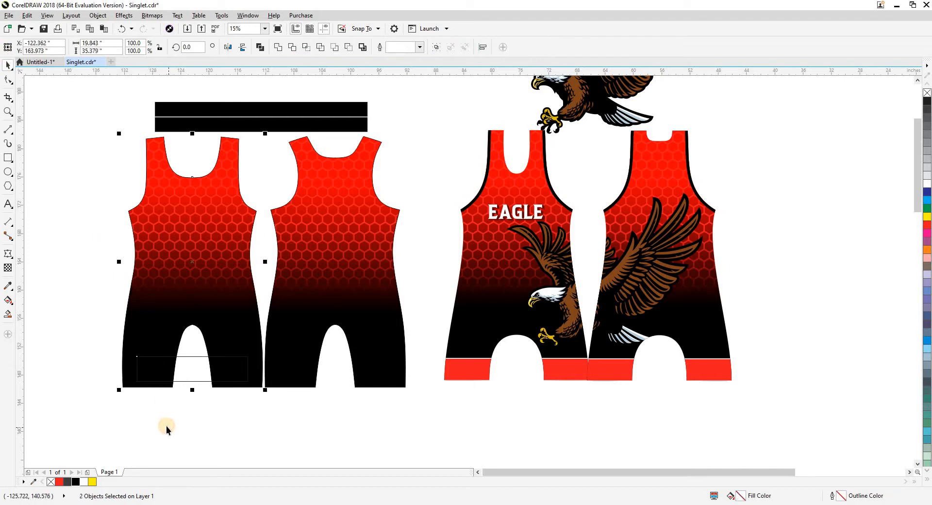
pyautogui.press('b')
pyautogui.click(181, 382)
pyautogui.moveTo(252, 374); pyautogui.dragTo(277, 372)
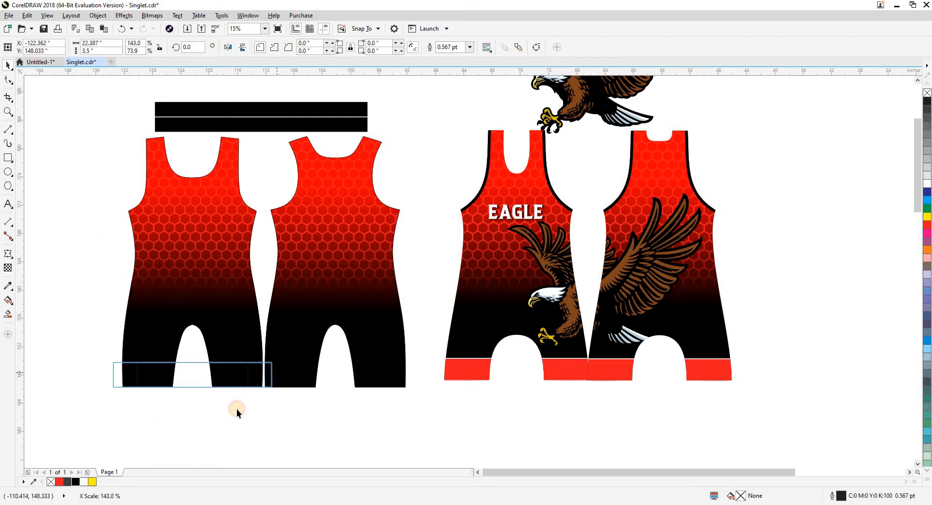
pyautogui.click(213, 371)
pyautogui.click(60, 483)
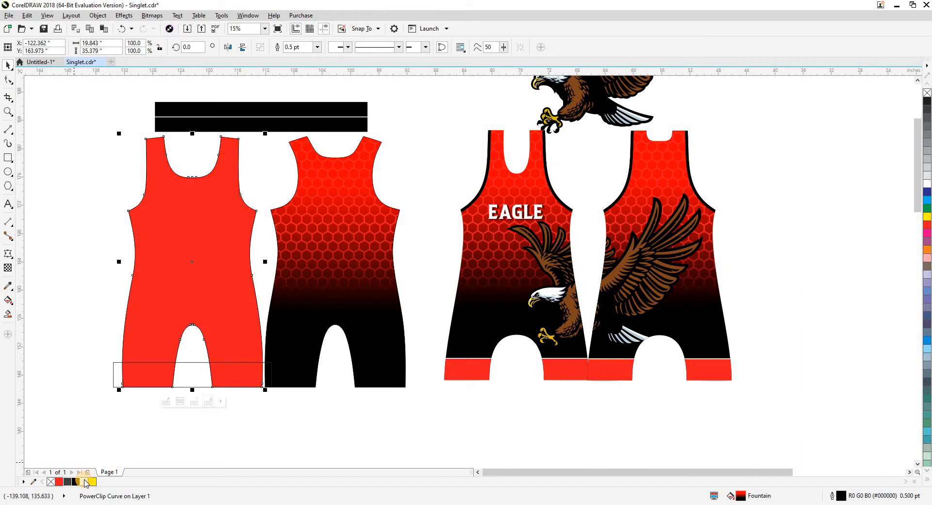
pyautogui.hotkey('ctrl', 'z')
pyautogui.click(77, 438)
# Fill the hem rectangle with red and give it a white outline.
pyautogui.click(176, 366)
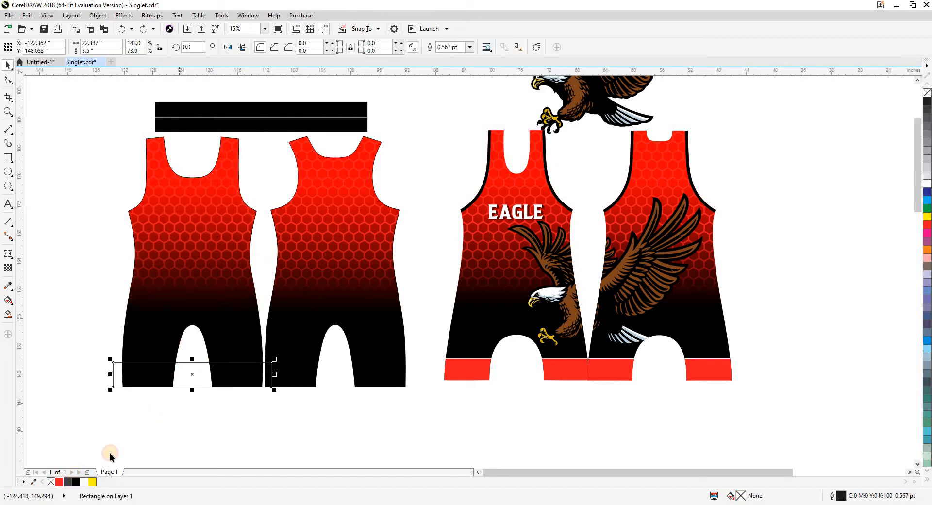
pyautogui.click(60, 482)
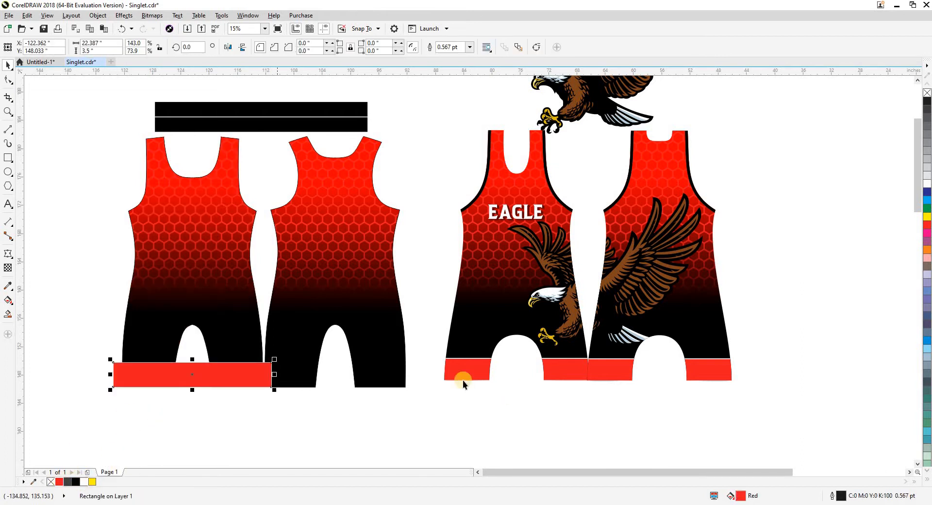
pyautogui.scroll(4, 486, 362)
pyautogui.scroll(-4, 489, 345)
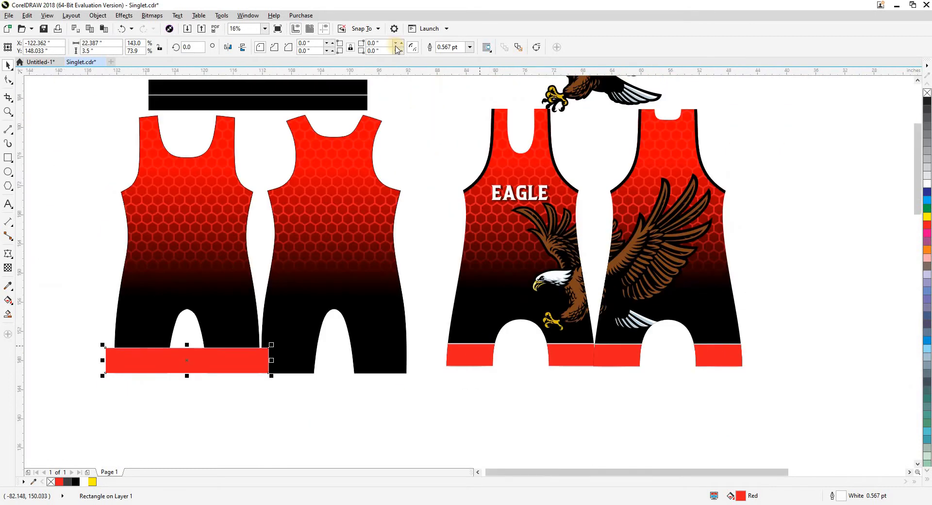
pyautogui.click(470, 48)
pyautogui.click(397, 232)
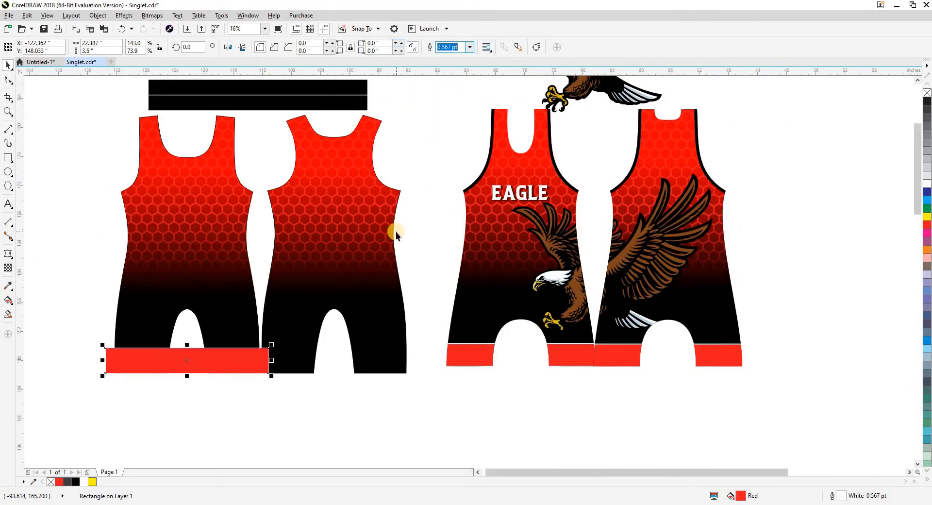
pyautogui.click(433, 216)
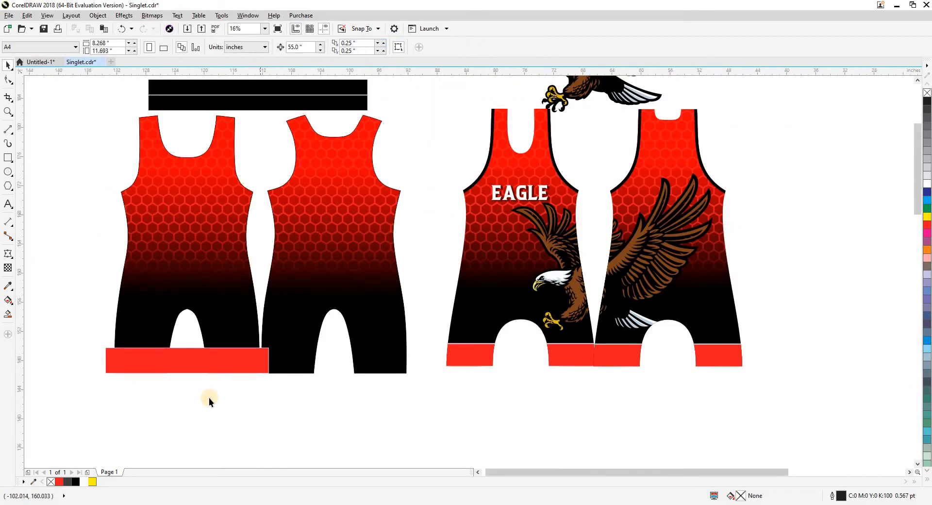
# Set the hem rectangle's outline to 10 mm in millimeters, with Behind fill and Scale with object enabled.
pyautogui.click(202, 368)
pyautogui.press('F12')
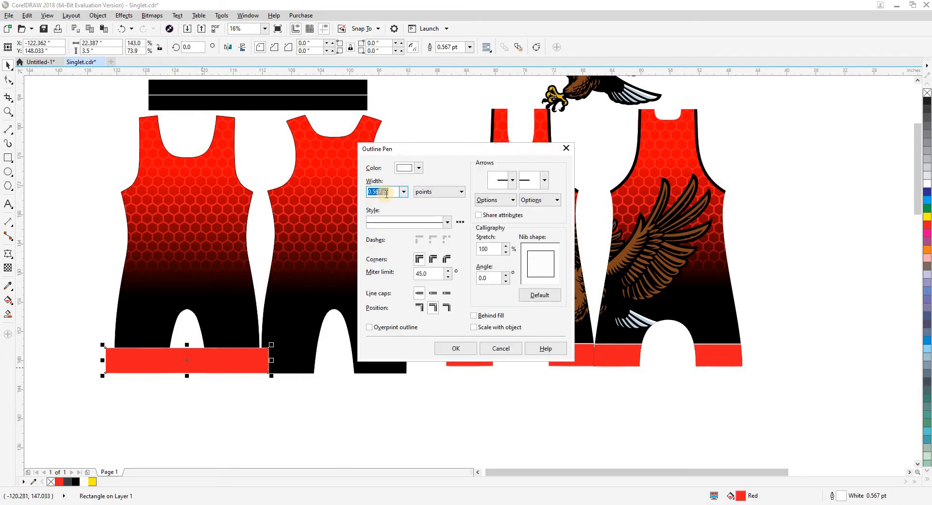
pyautogui.click(427, 192)
pyautogui.click(423, 207)
pyautogui.click(404, 191)
pyautogui.click(384, 305)
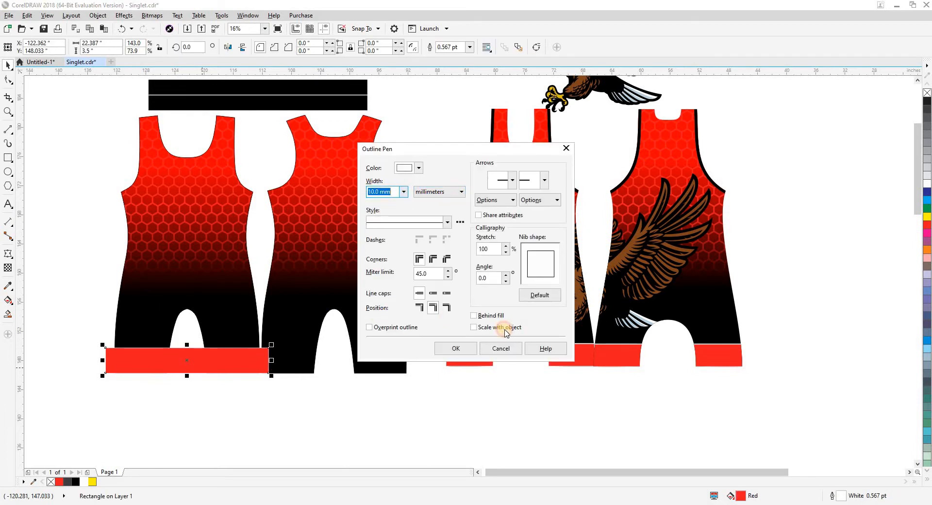
pyautogui.click(494, 324)
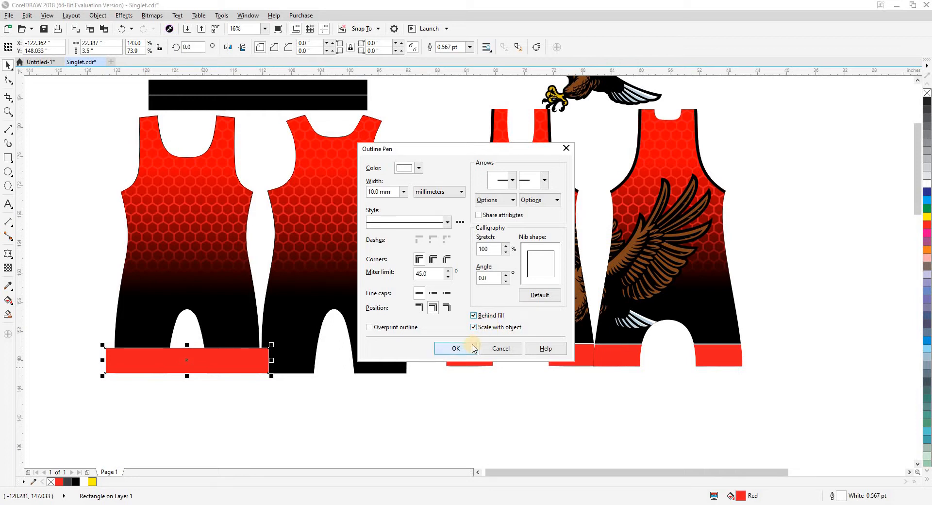
pyautogui.click(456, 348)
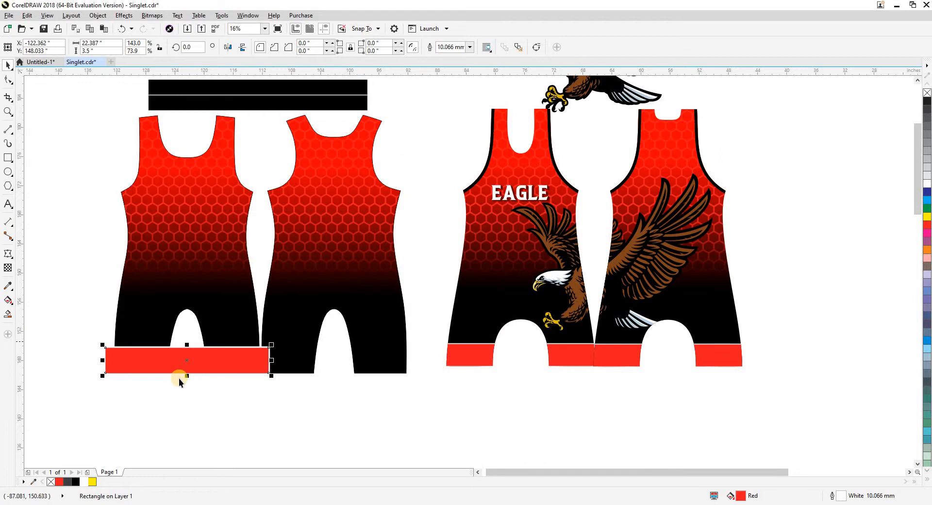
# Place the red hem rectangle inside the front piece so it is clipped to the leg shape.
pyautogui.click(217, 365)
pyautogui.hotkey('ctrl', '1')
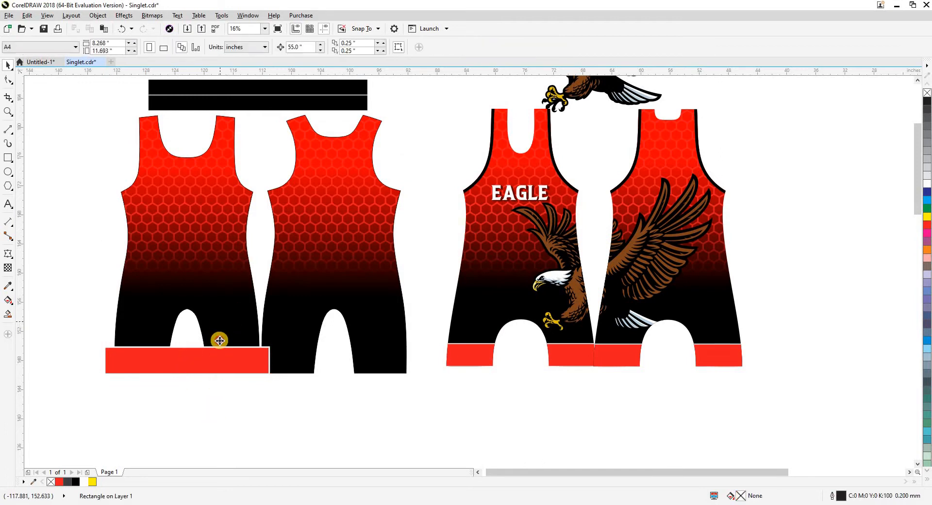
pyautogui.click(218, 339)
pyautogui.click(216, 425)
# Paste another red hem rectangle, center it on the back piece, and place it inside that piece's outline.
pyautogui.hotkey('ctrl', 'v')
pyautogui.keyDown('shift'); pyautogui.click(307, 348); pyautogui.keyUp('shift')
pyautogui.press('c')
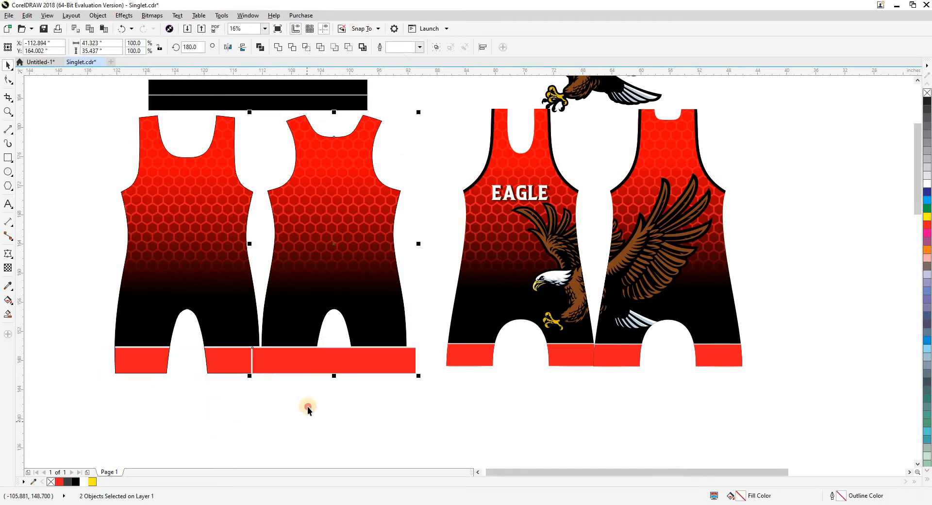
pyautogui.click(307, 407)
pyautogui.click(300, 361)
pyautogui.hotkey('ctrl', '1')
pyautogui.click(291, 320)
pyautogui.click(295, 407)
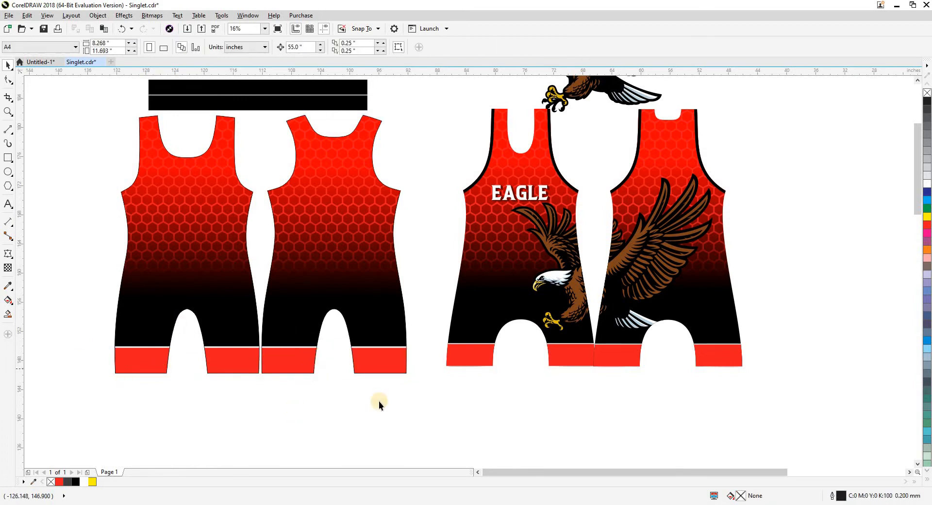
# Add the artistic text EAGLE beside the front piece, as on the reference design, and enlarge it to about 132.8 pt.
pyautogui.moveTo(342, 398); pyautogui.dragTo(345, 414)
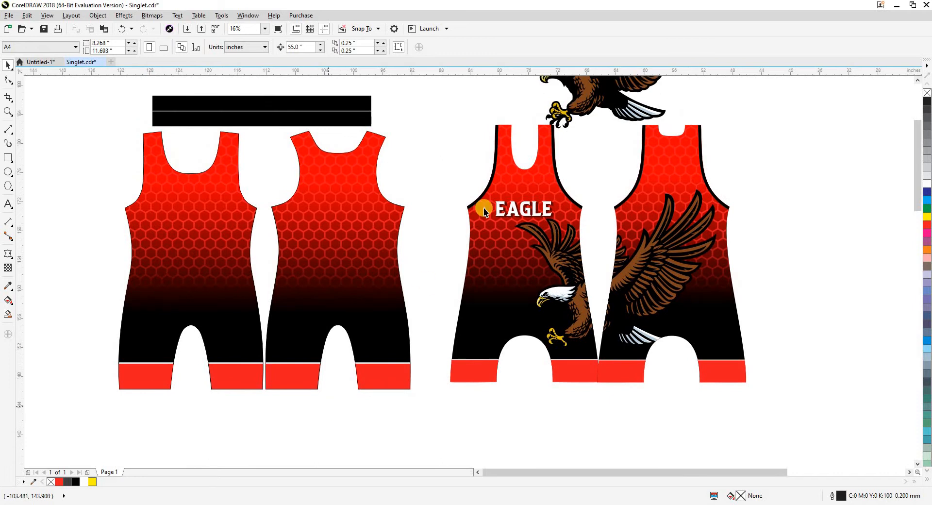
pyautogui.click(517, 215)
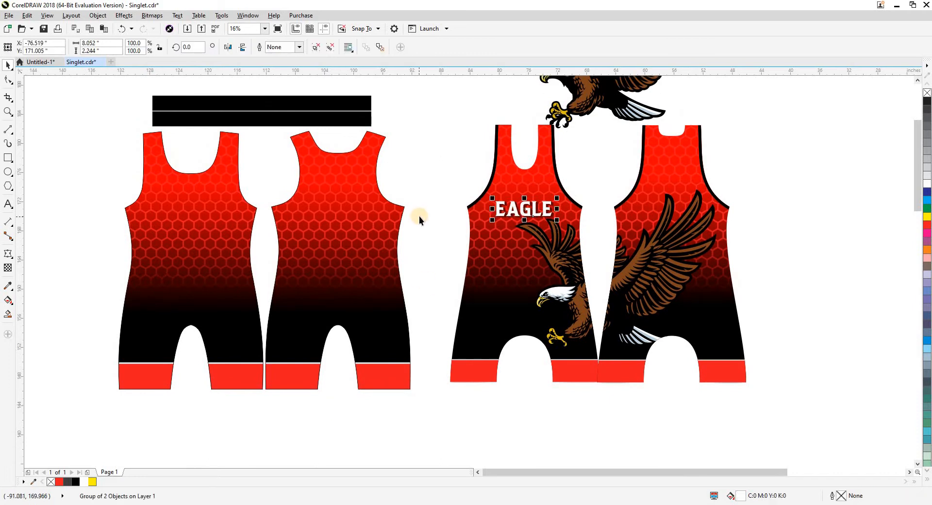
pyautogui.click(422, 214)
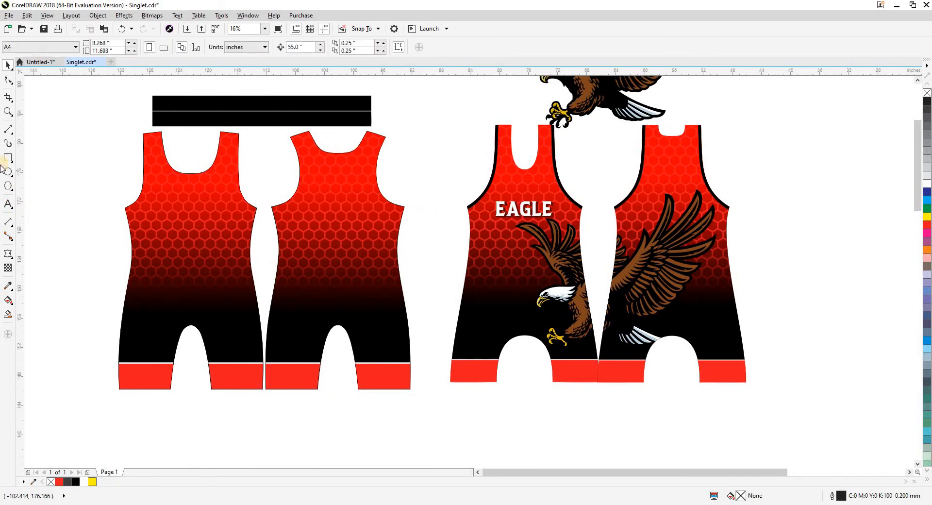
pyautogui.click(7, 204)
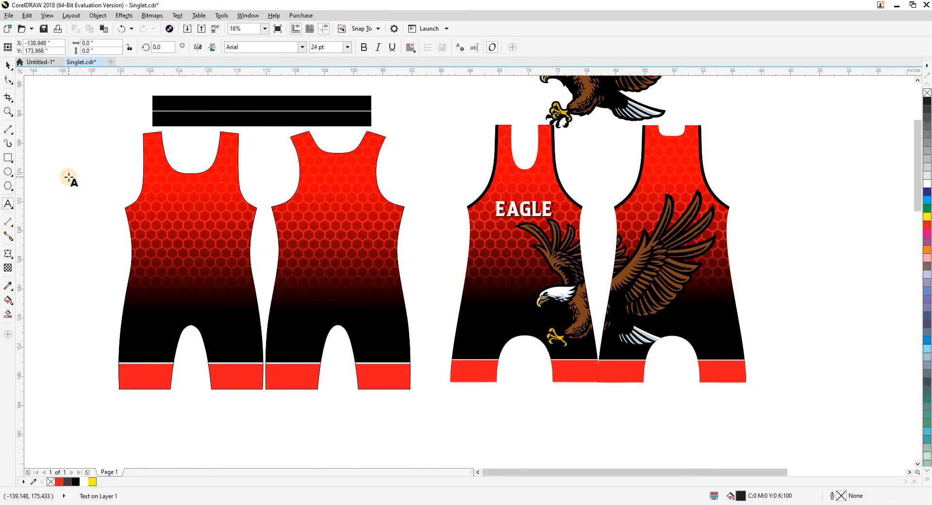
pyautogui.click(69, 178)
pyautogui.hotkey('ctrl', 'space')
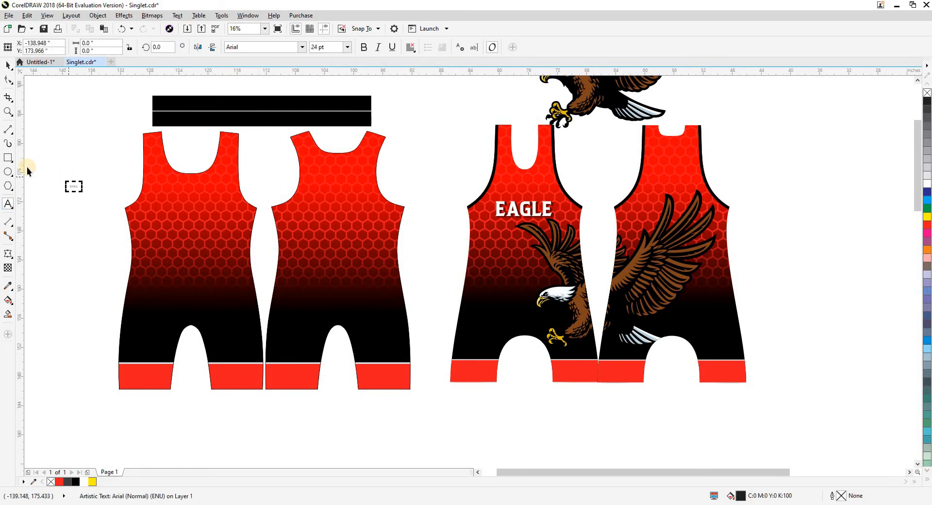
pyautogui.moveTo(83, 191); pyautogui.dragTo(128, 220)
# Center the EAGLE text horizontally on the front piece's chest and enlarge it to about 222.5 pt.
pyautogui.keyDown('shift'); pyautogui.click(153, 237); pyautogui.keyUp('shift')
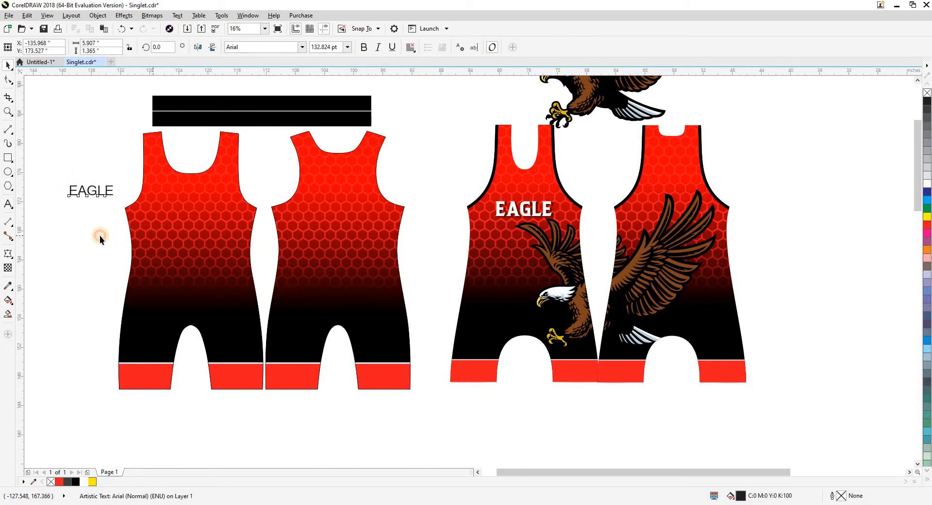
pyautogui.press('c')
pyautogui.click(100, 235)
pyautogui.moveTo(171, 194); pyautogui.dragTo(230, 223)
pyautogui.keyDown('shift'); pyautogui.click(224, 235); pyautogui.keyUp('shift')
pyautogui.press('c')
pyautogui.click(262, 183)
pyautogui.click(399, 179)
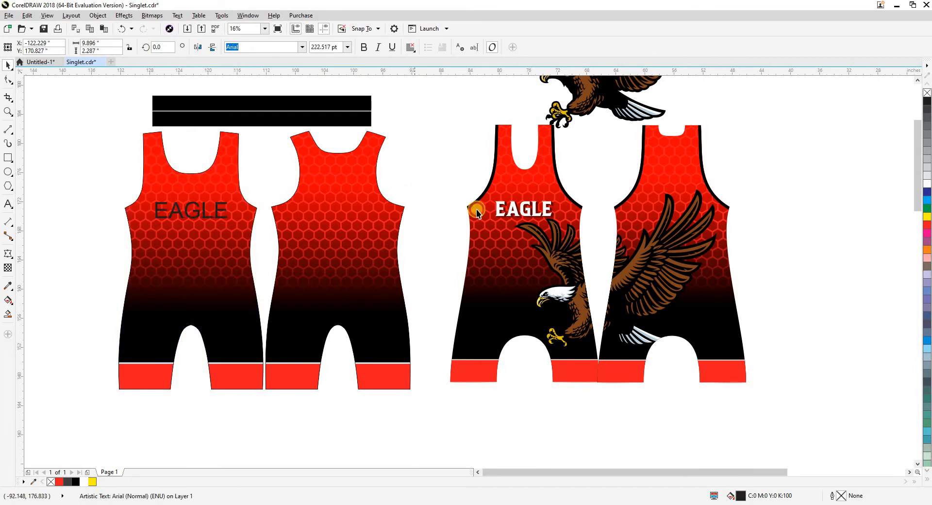
# Match the front piece's EAGLE text to the reference lettering with the BACKCOUNTRY font, and recenter it on the piece.
pyautogui.click(500, 210)
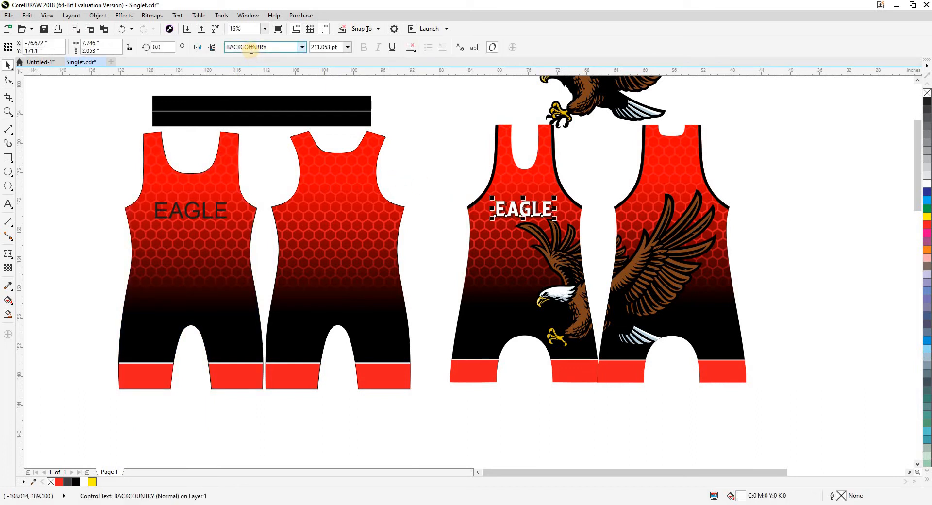
pyautogui.click(208, 221)
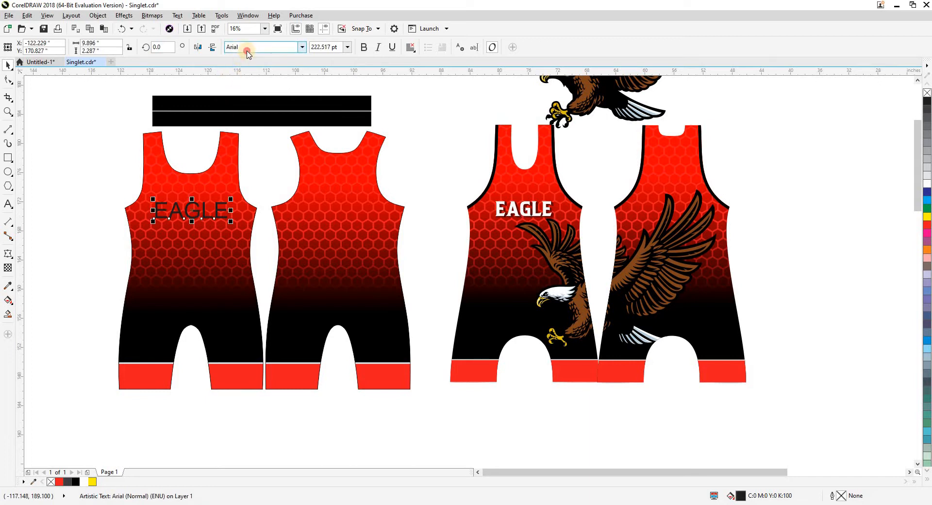
pyautogui.click(247, 49)
pyautogui.write('BACKCOUNTRY')
pyautogui.press('Return')
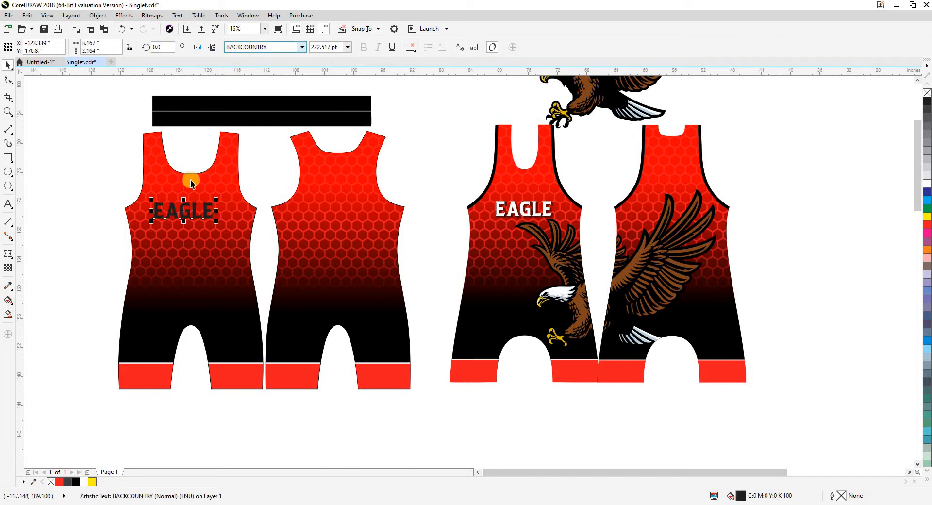
pyautogui.keyDown('shift'); pyautogui.click(151, 243); pyautogui.keyUp('shift')
pyautogui.press('c')
pyautogui.click(86, 176)
# Enlarge the front piece's EAGLE text to about 277 pt and center it horizontally on the piece.
pyautogui.click(224, 222)
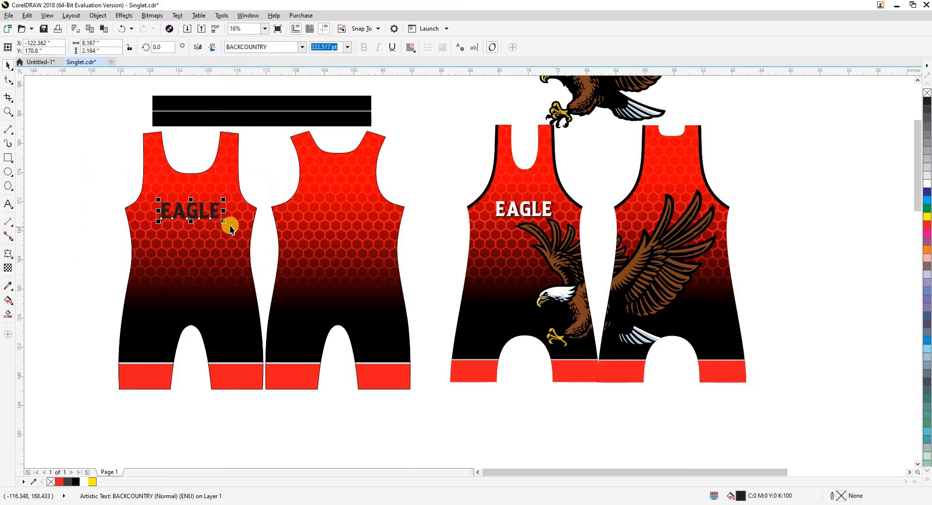
pyautogui.moveTo(224, 223); pyautogui.dragTo(238, 233)
pyautogui.keyDown('shift'); pyautogui.click(237, 242); pyautogui.keyUp('shift')
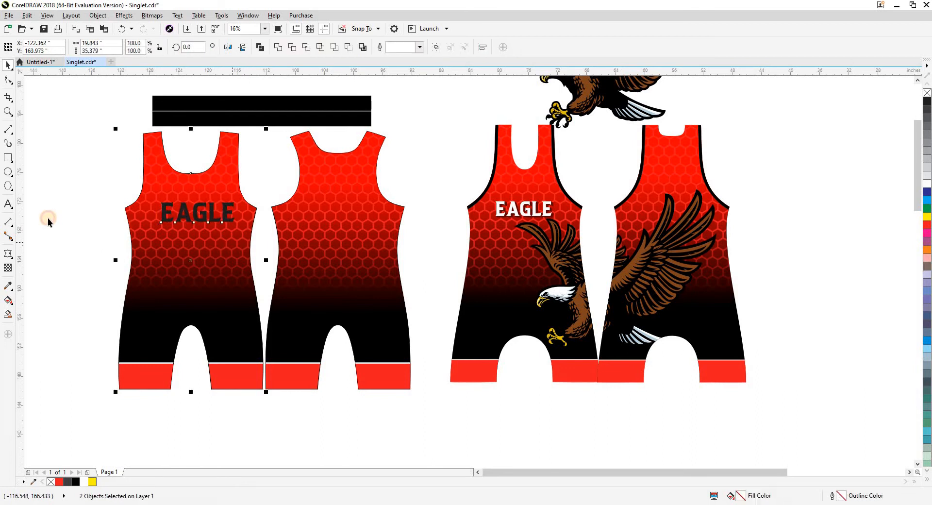
pyautogui.press('c')
# Fill the EAGLE text on the front piece with white.
pyautogui.moveTo(102, 175); pyautogui.dragTo(228, 234)
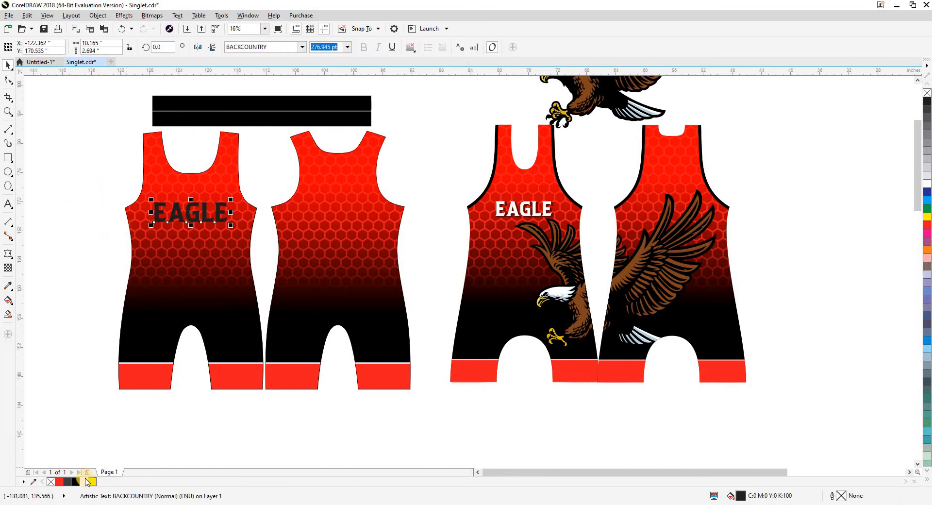
pyautogui.click(86, 481)
pyautogui.click(44, 285)
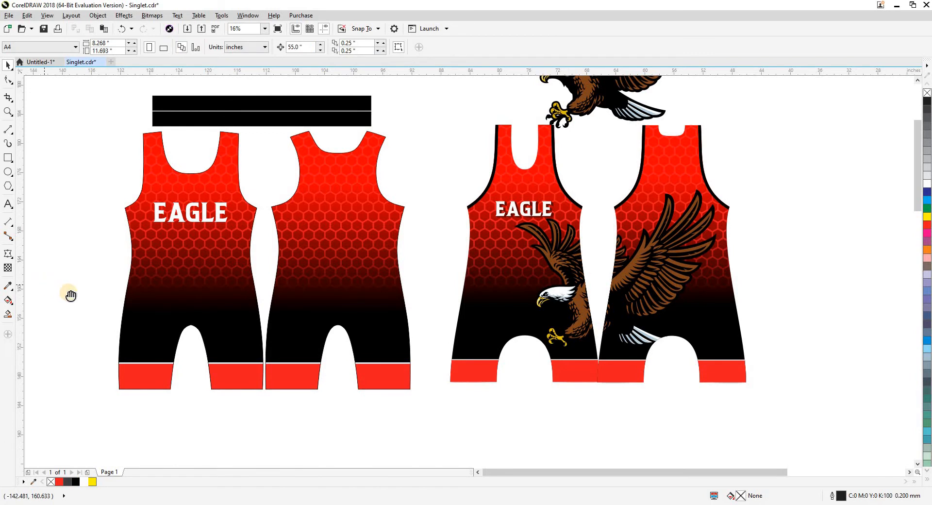
# Reposition the white EAGLE text slightly higher on the front piece's chest, at about Y 171.57 inches.
pyautogui.scroll(3, 240, 209)
pyautogui.moveTo(293, 253); pyautogui.dragTo(291, 197)
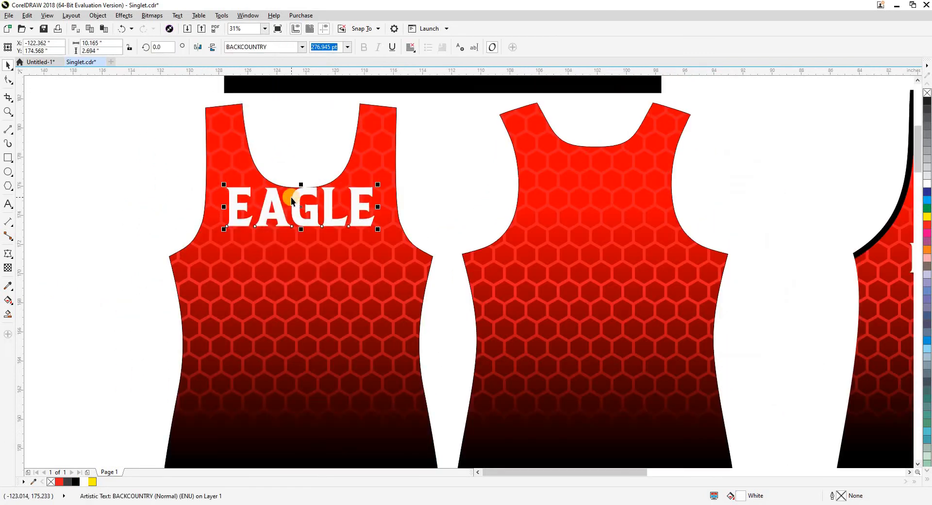
pyautogui.hotkey('ctrl', 'z')
pyautogui.scroll(-1, 241, 217)
pyautogui.keyDown('shift'); pyautogui.click(240, 279); pyautogui.keyUp('shift')
pyautogui.click(105, 273)
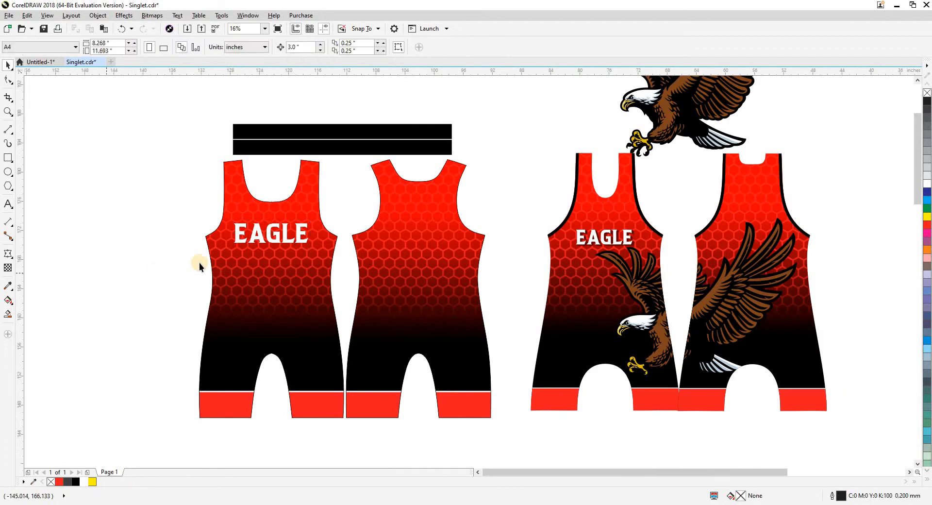
# Apply a Block Shadow toward the lower right of the EAGLE text, with about 0.5 inch depth and 316 degrees direction.
pyautogui.scroll(2, 238, 241)
pyautogui.click(285, 237)
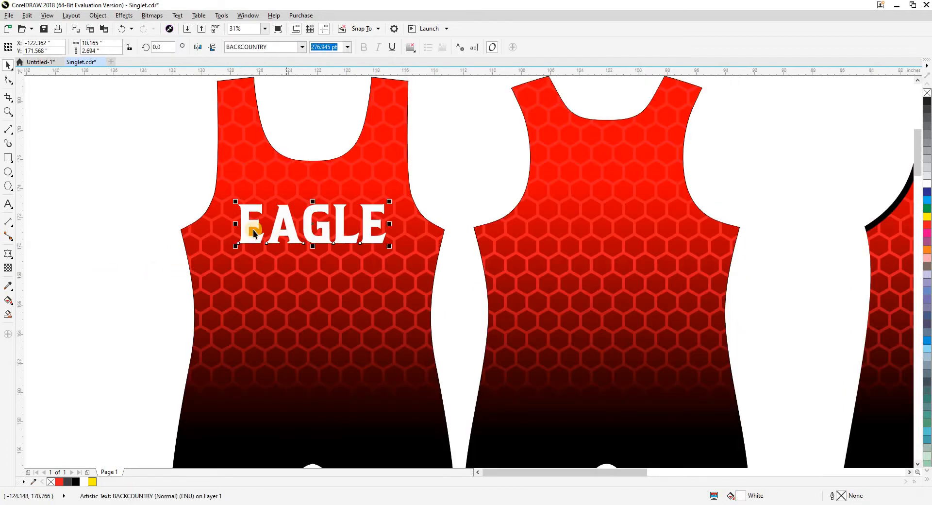
pyautogui.press('F8')
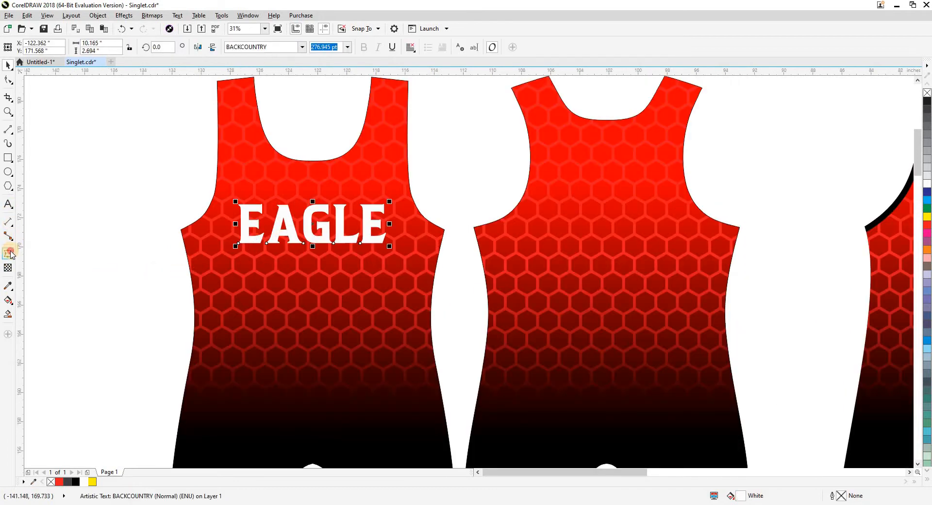
pyautogui.click(11, 254)
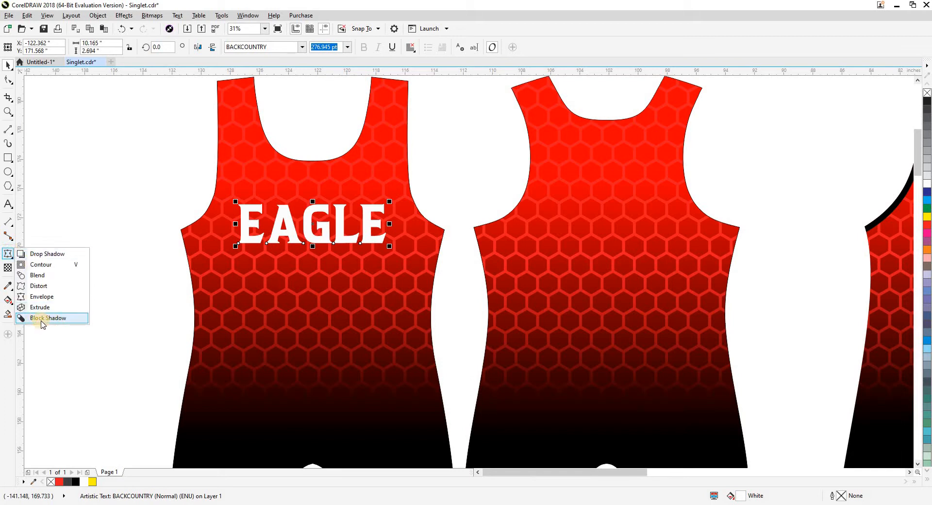
pyautogui.click(42, 319)
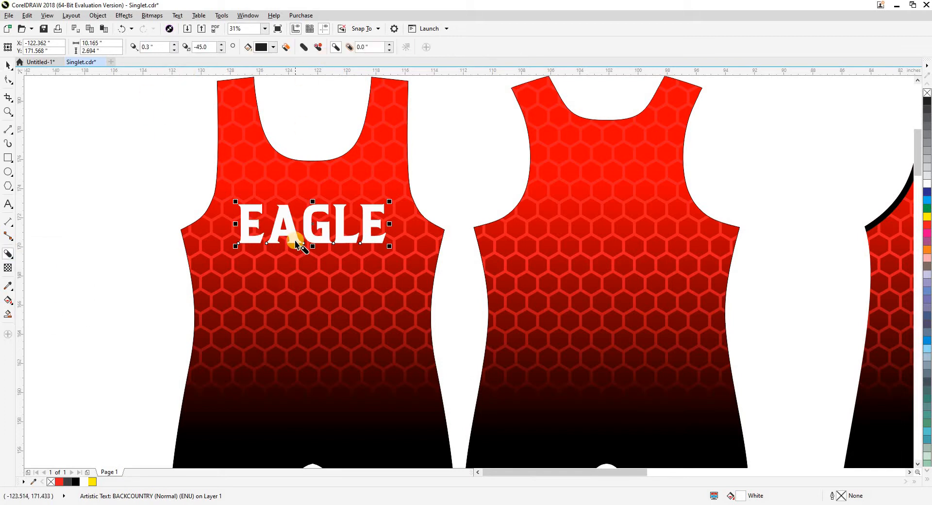
pyautogui.scroll(1, 298, 244)
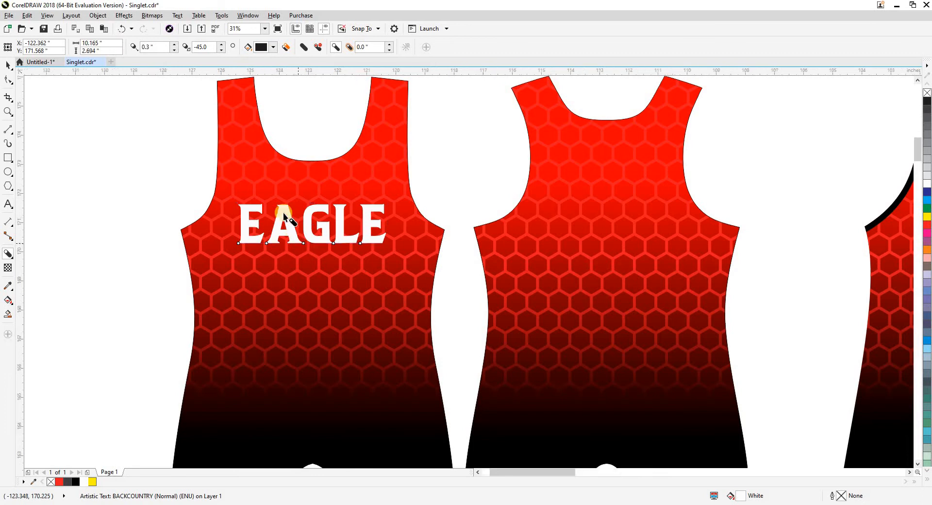
pyautogui.scroll(1, 284, 216)
pyautogui.moveTo(289, 214); pyautogui.dragTo(338, 217)
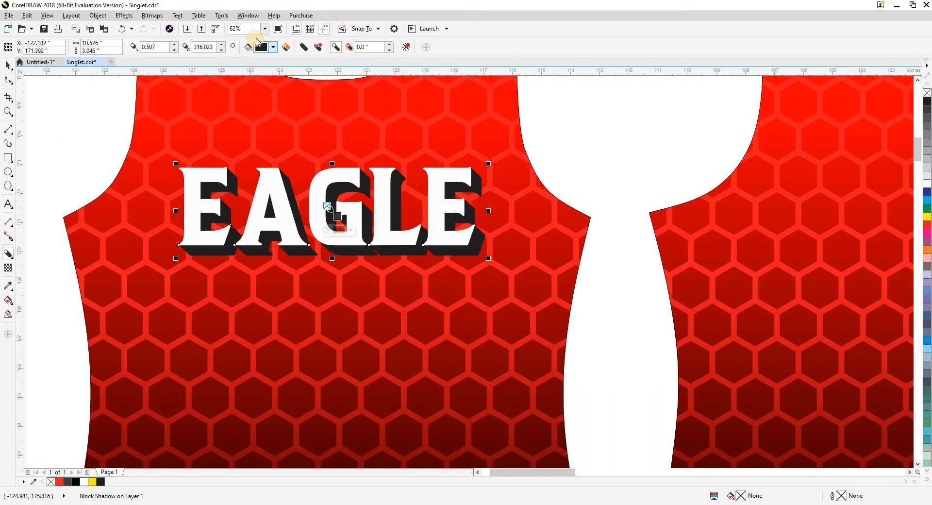
# Set the EAGLE text's block shadow color to dark maroon, CMYK 41, 96, 67, 60.
pyautogui.click(262, 47)
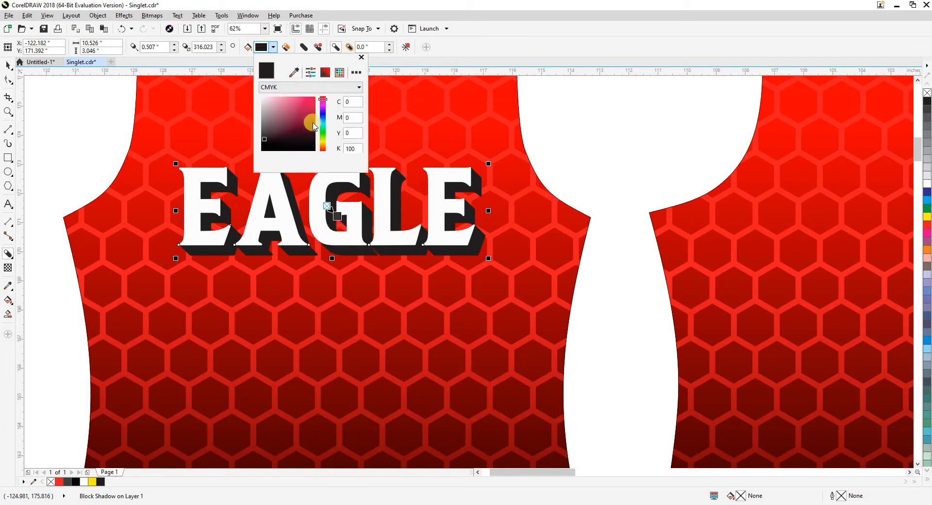
pyautogui.click(310, 129)
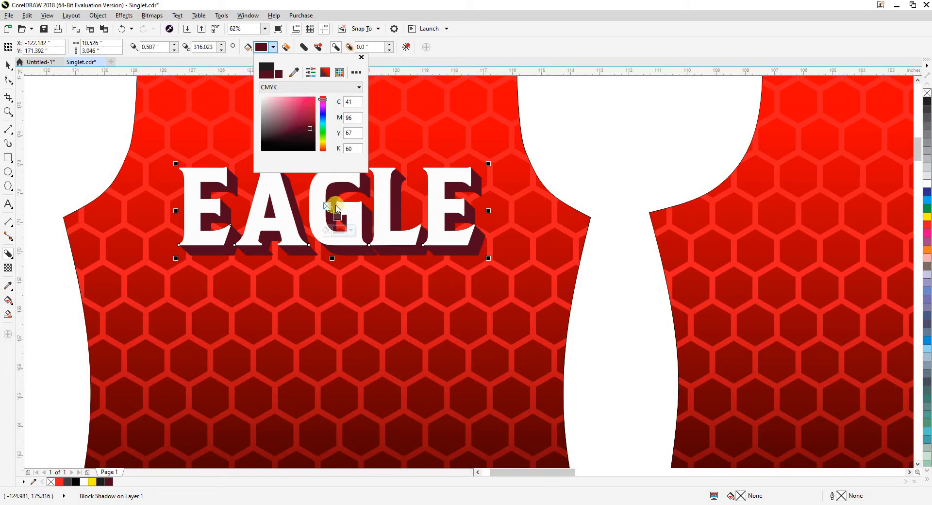
pyautogui.click(275, 5)
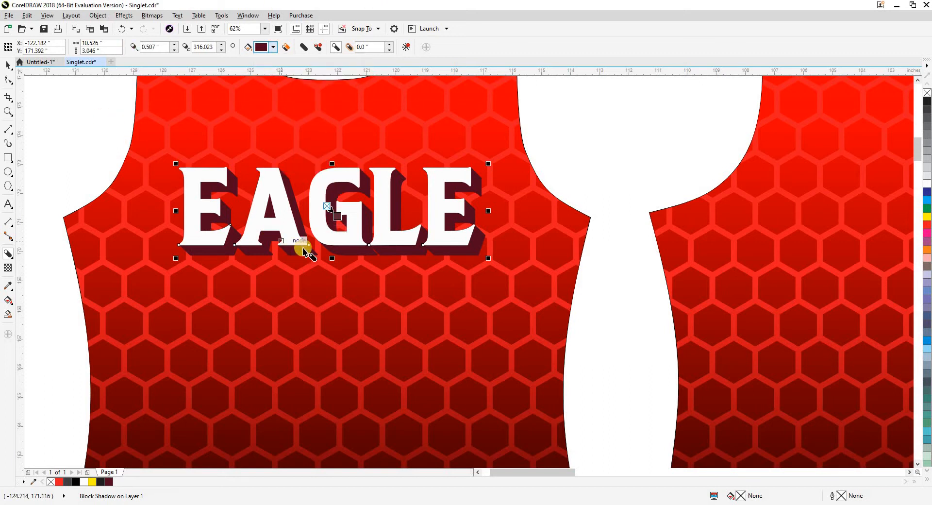
pyautogui.click(341, 234)
pyautogui.click(340, 232)
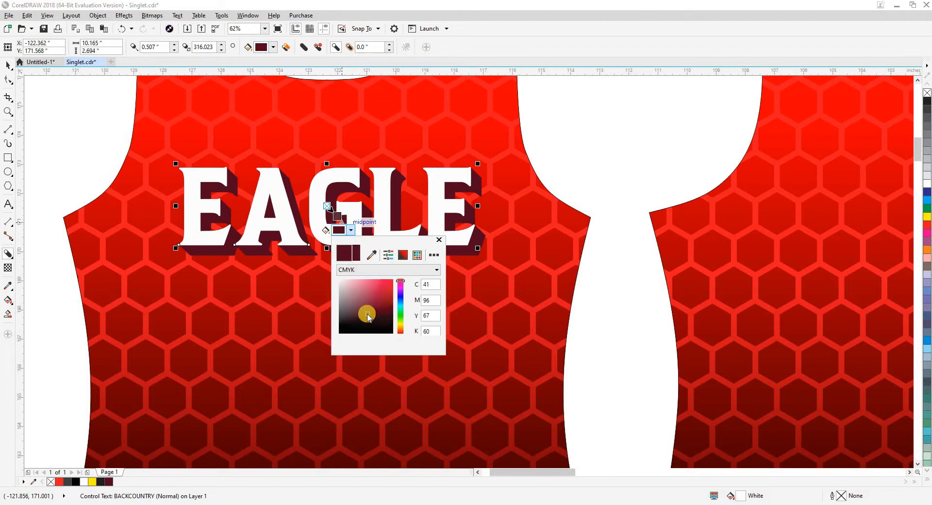
pyautogui.click(267, 3)
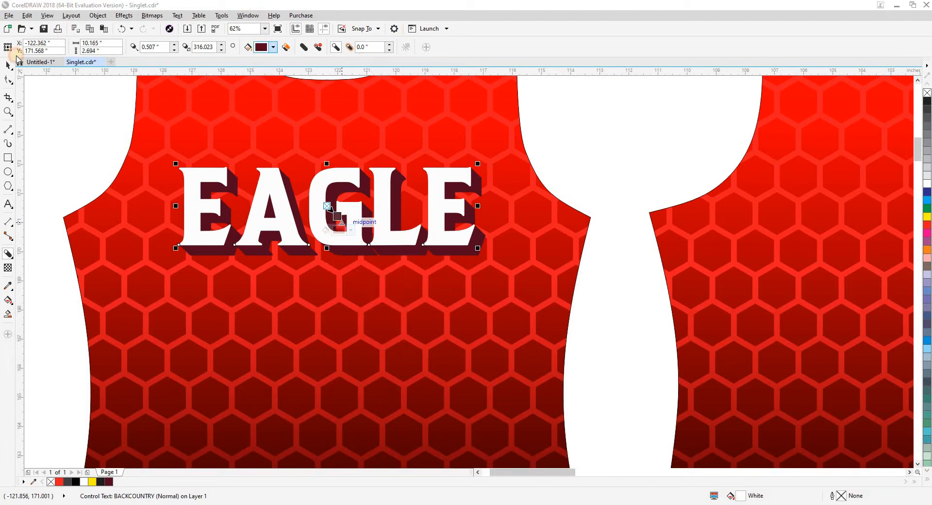
pyautogui.click(10, 65)
pyautogui.click(115, 166)
# Center the EAGLE text together with its block shadow horizontally on the front piece.
pyautogui.scroll(-2, 162, 181)
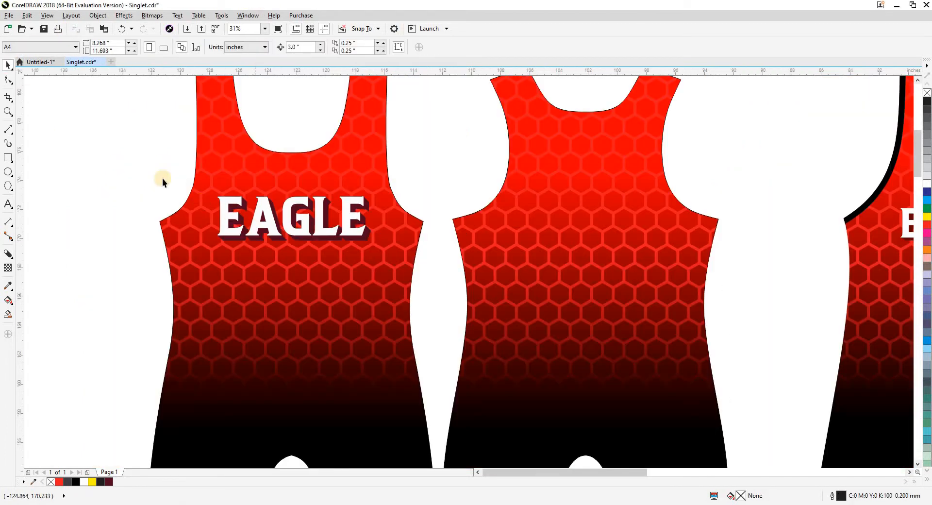
pyautogui.moveTo(129, 163); pyautogui.dragTo(446, 321)
pyautogui.keyDown('shift'); pyautogui.click(376, 314); pyautogui.keyUp('shift')
pyautogui.press('c')
pyautogui.click(80, 265)
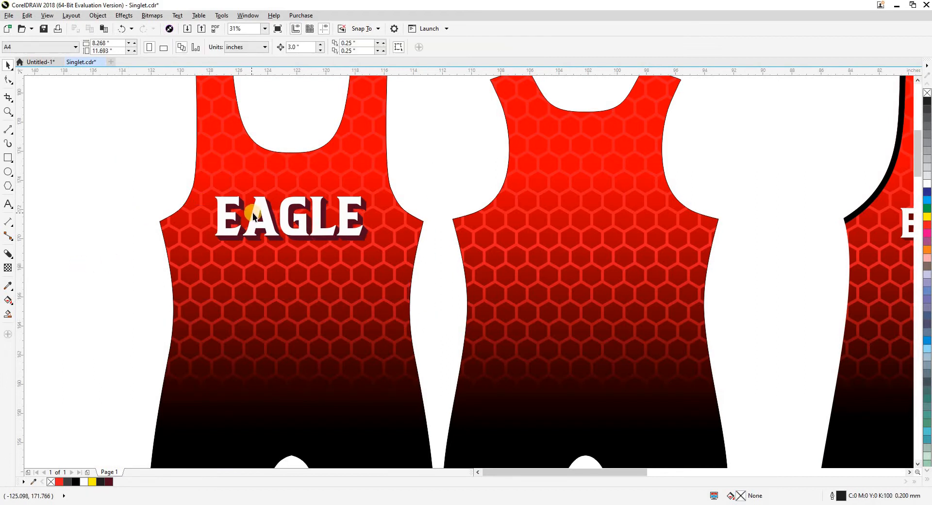
# Duplicate the block-shadowed EAGLE text onto the back piece's upper area, change its wording to NAME and center it on the piece.
pyautogui.moveTo(149, 162); pyautogui.dragTo(421, 274)
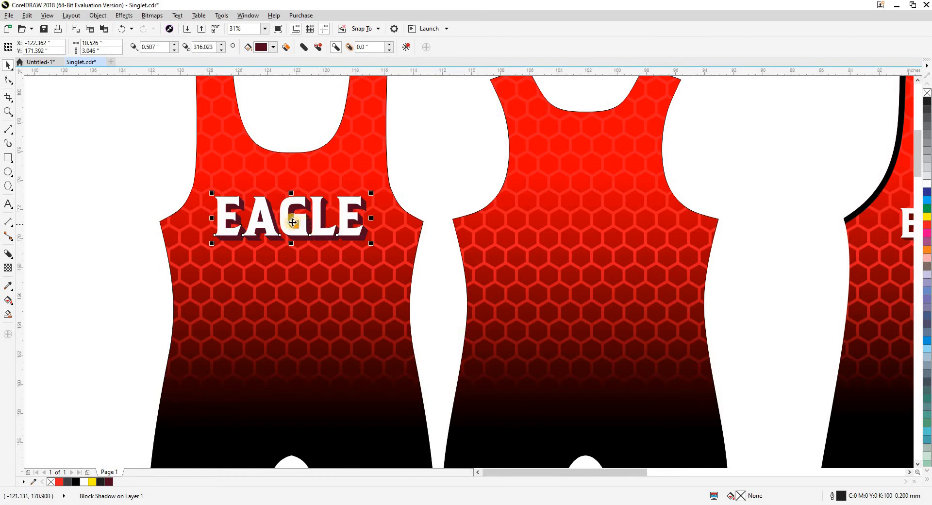
pyautogui.moveTo(279, 207); pyautogui.dragTo(572, 145)
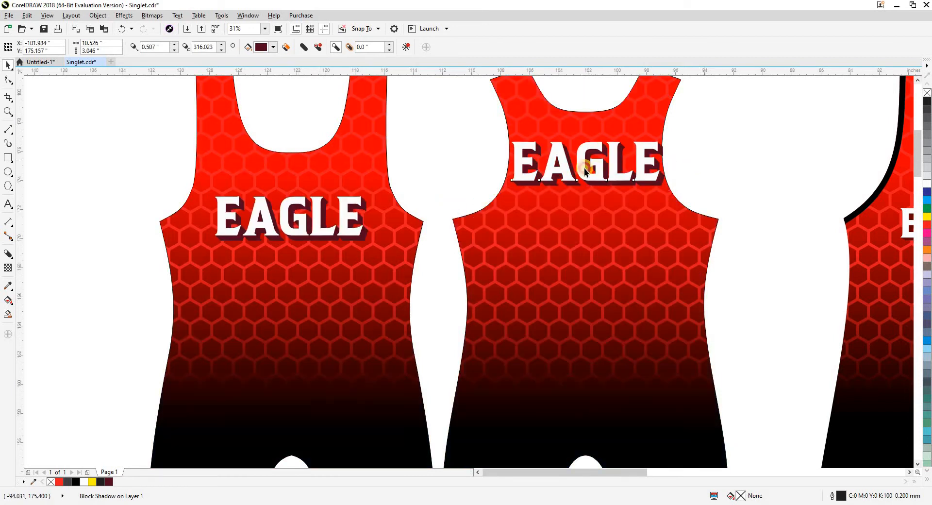
pyautogui.click(597, 169)
pyautogui.click(600, 169)
pyautogui.doubleClick(600, 168)
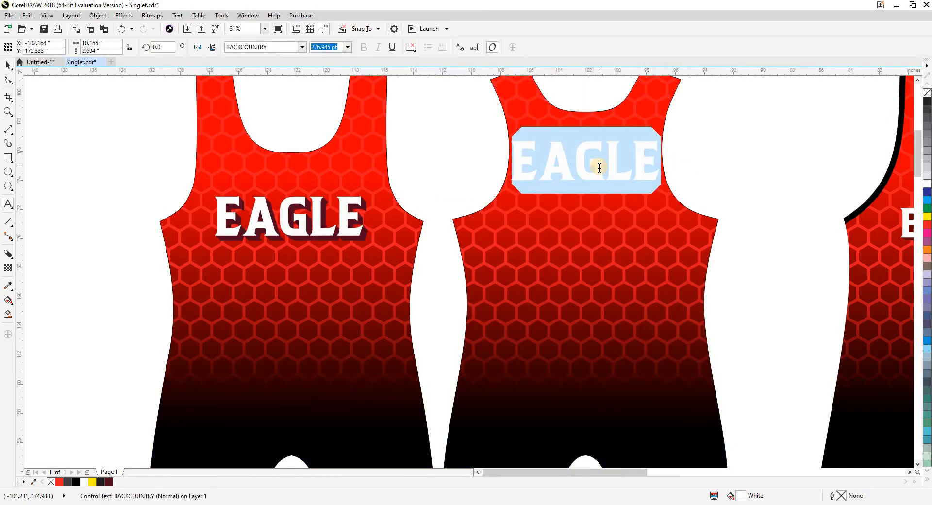
pyautogui.write('NAME')
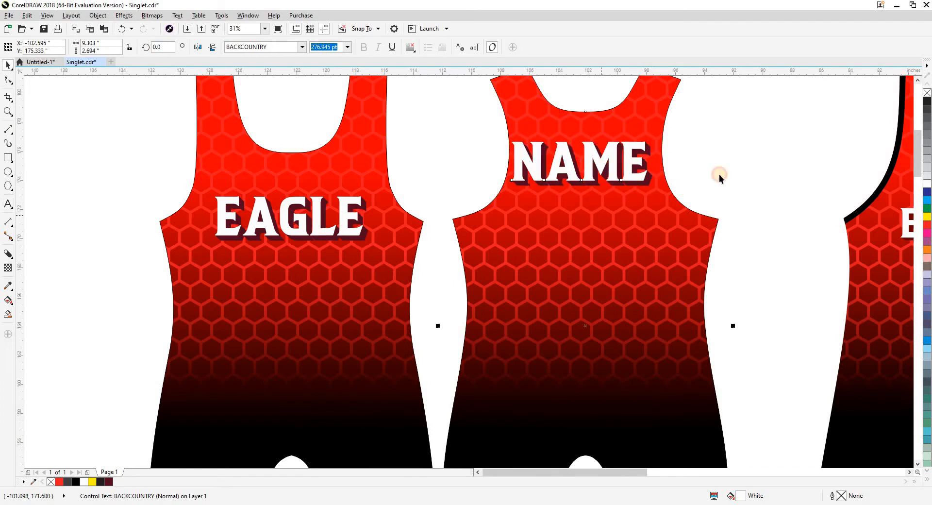
pyautogui.click(622, 204)
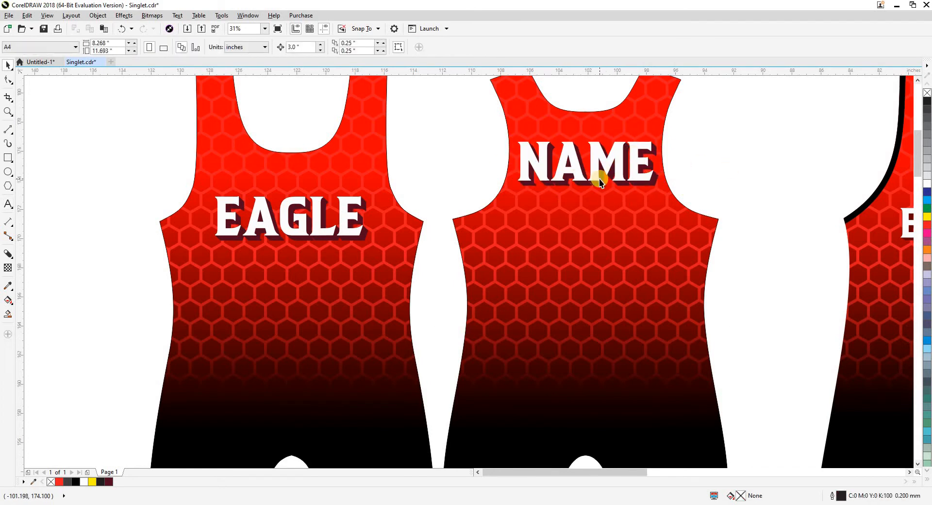
# Duplicate the block-shadowed NAME text directly below itself on the back piece and change the copy to 22.
pyautogui.click(531, 176)
pyautogui.moveTo(532, 246); pyautogui.dragTo(540, 230)
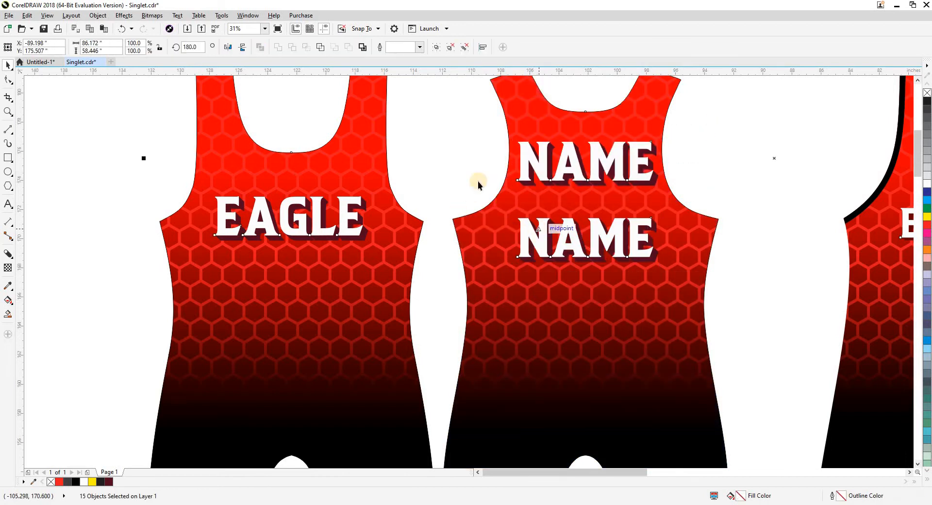
pyautogui.click(437, 171)
pyautogui.doubleClick(547, 238)
pyautogui.hotkey('ctrl', 'a')
pyautogui.write('22')
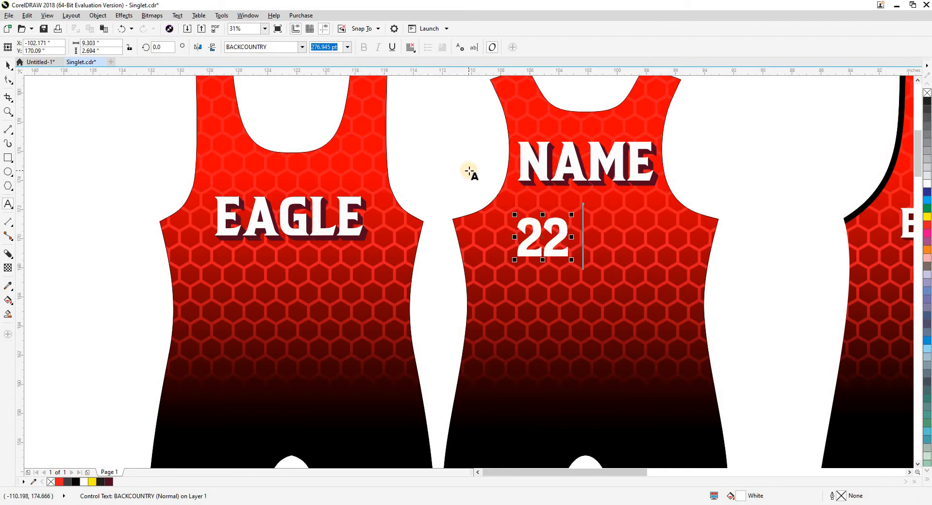
pyautogui.press('Escape')
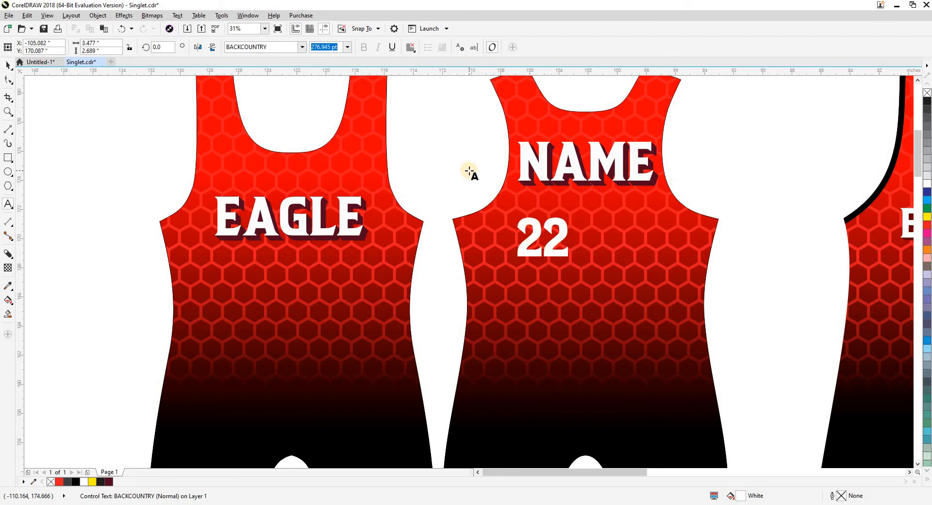
pyautogui.press('space')
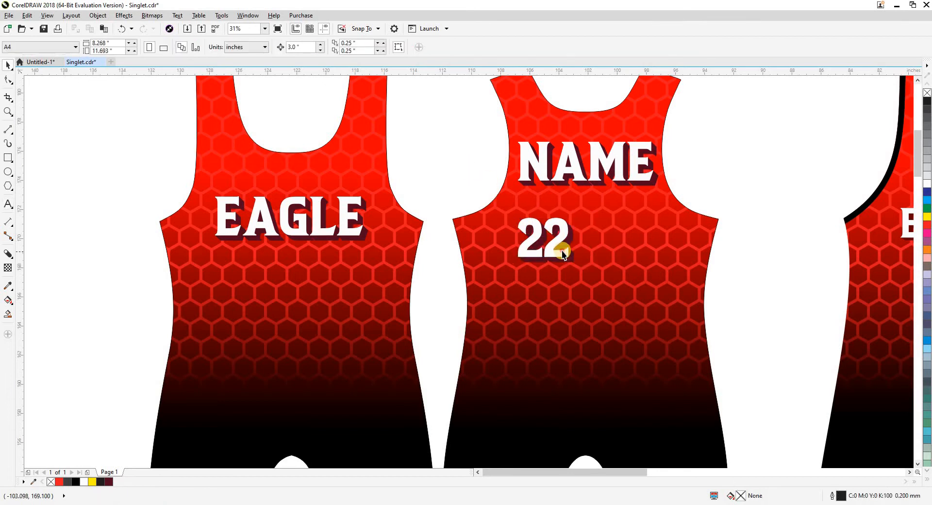
# Enlarge the 22 to about 5.47 inches high and center it on the back piece, just beneath NAME.
pyautogui.moveTo(574, 262); pyautogui.dragTo(628, 303)
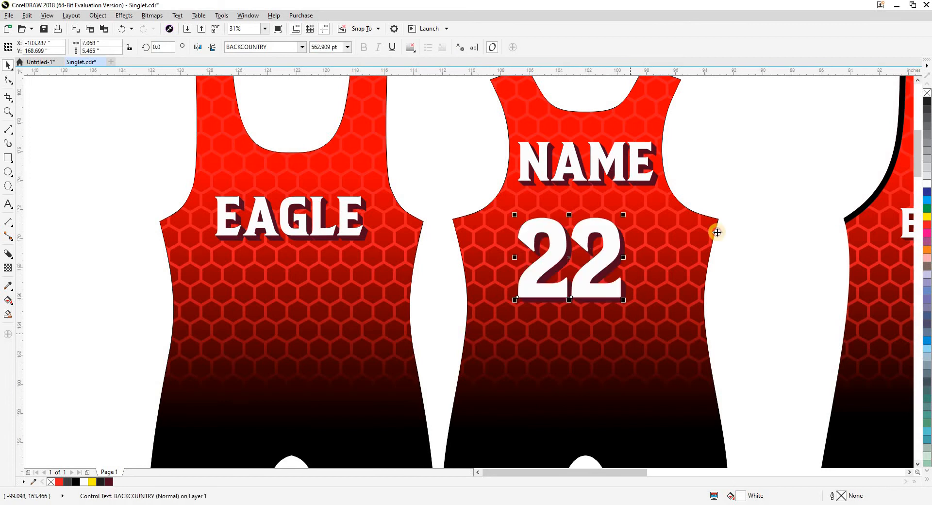
pyautogui.keyDown('shift'); pyautogui.click(715, 231); pyautogui.keyUp('shift')
pyautogui.press('c')
pyautogui.press('Escape')
pyautogui.moveTo(624, 226); pyautogui.dragTo(625, 205)
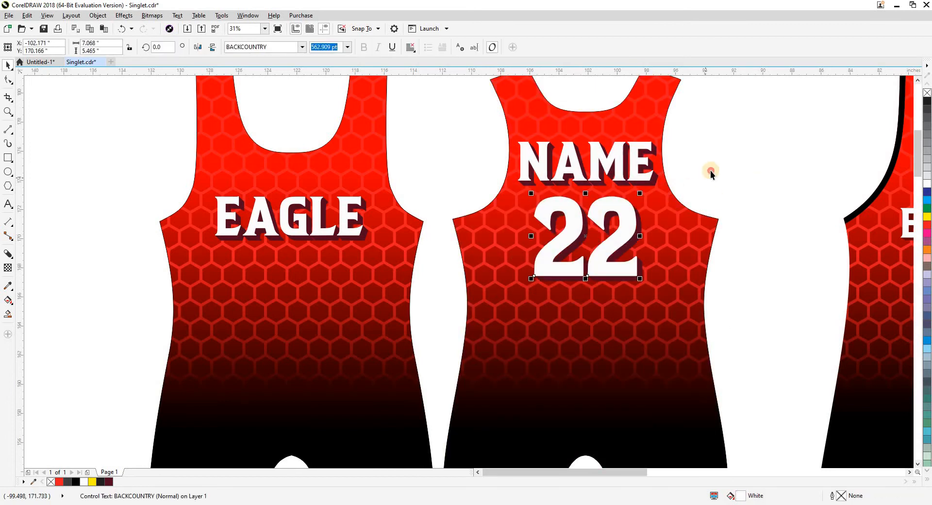
# Delete the NAME and 22 lettering from the back piece.
pyautogui.click(710, 172)
pyautogui.scroll(-2, 335, 237)
pyautogui.scroll(1, 422, 241)
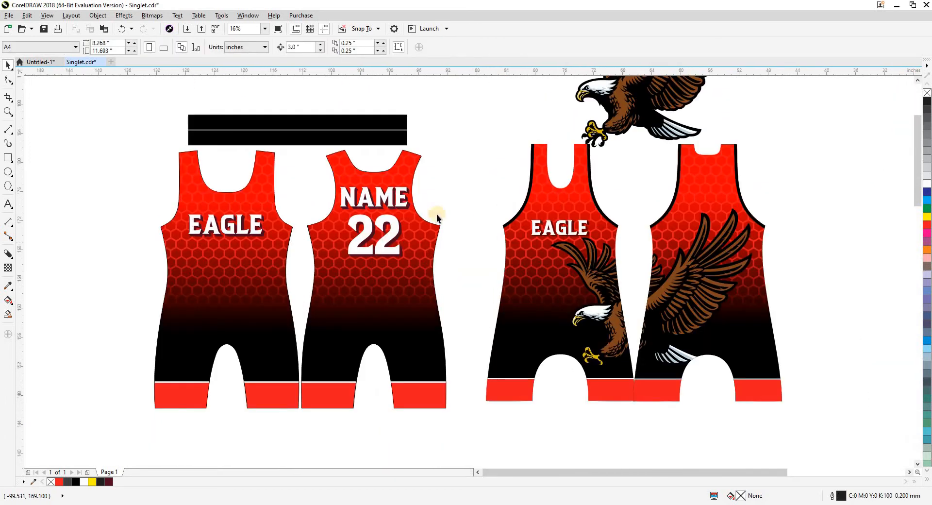
pyautogui.press('Delete')
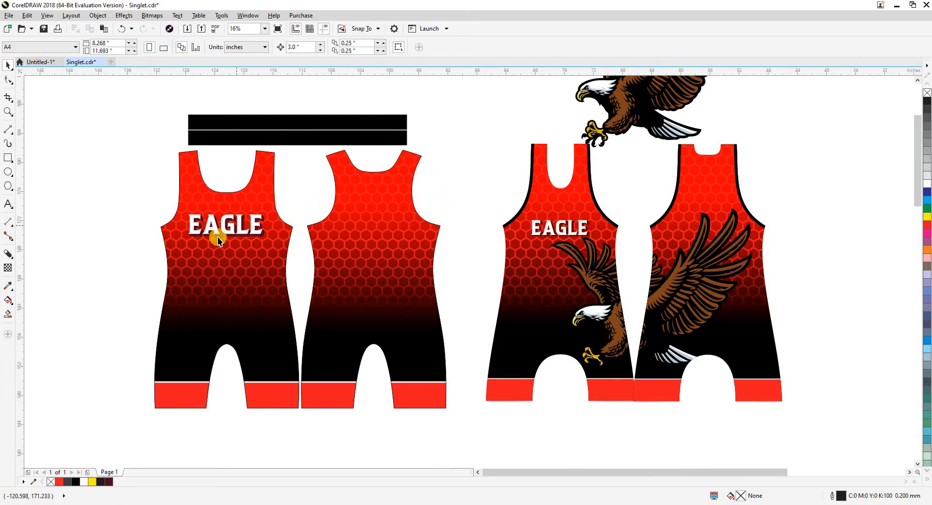
pyautogui.hotkey('shift', 'F9')
pyautogui.hotkey('shift', 'F9')
pyautogui.moveTo(145, 199); pyautogui.dragTo(269, 263)
pyautogui.click(147, 248)
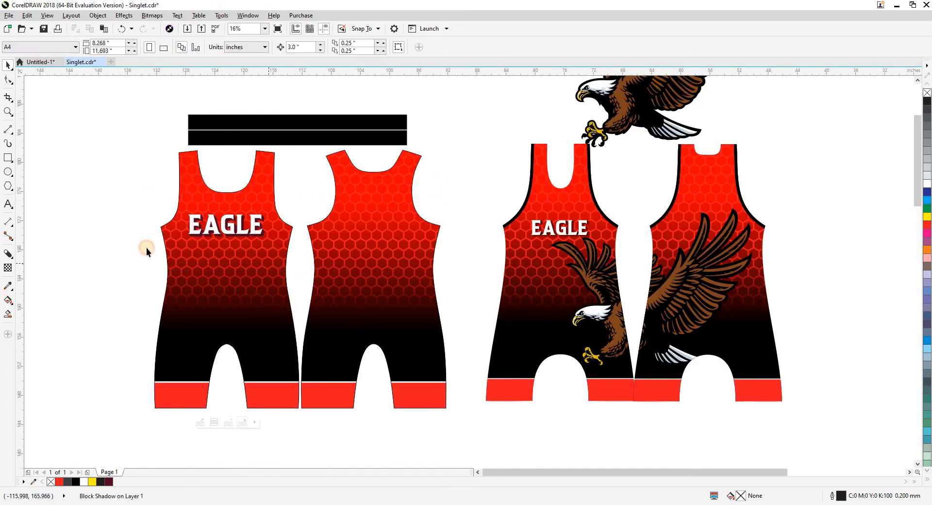
pyautogui.hotkey('shift', 'F9')
pyautogui.hotkey('shift', 'F9')
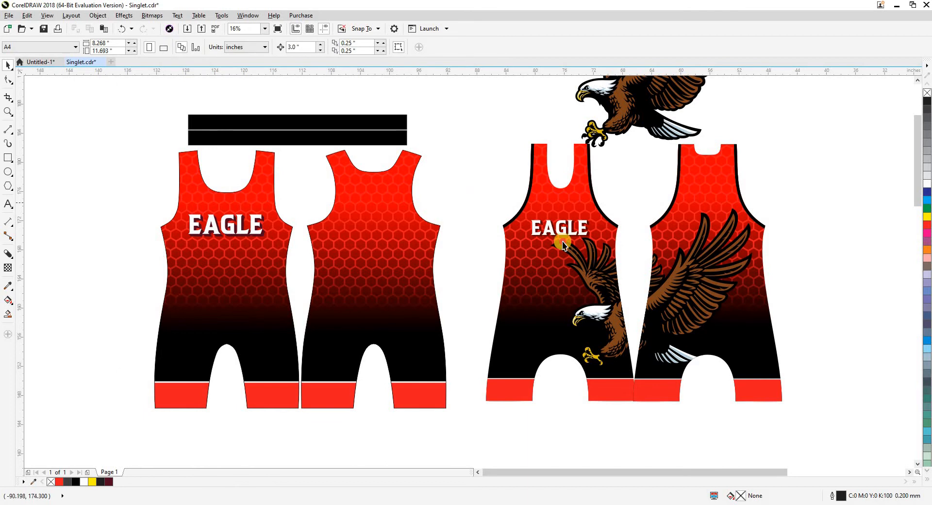
pyautogui.moveTo(563, 242); pyautogui.dragTo(606, 257)
pyautogui.click(470, 241)
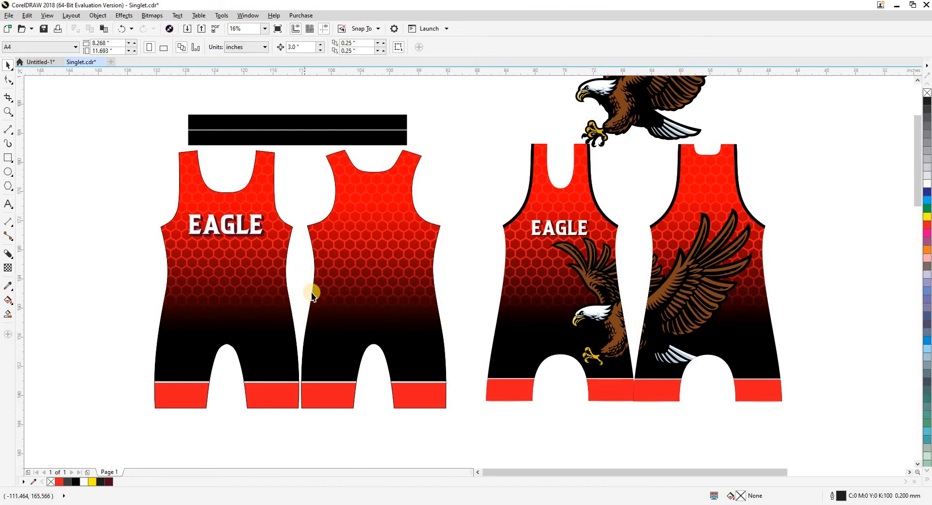
# Move the eagle artwork from above the sample singlet to the blank area below the front pattern piece.
pyautogui.scroll(-1, 413, 304)
pyautogui.moveTo(523, 207); pyautogui.dragTo(239, 319)
pyautogui.scroll(1, 340, 343)
pyautogui.click(340, 340)
pyautogui.moveTo(328, 343); pyautogui.dragTo(322, 386)
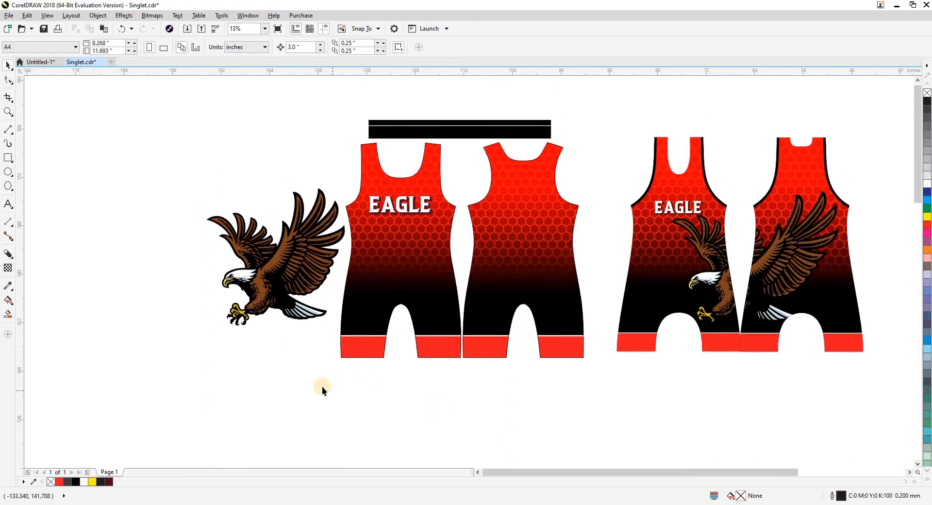
pyautogui.moveTo(300, 349); pyautogui.dragTo(297, 360)
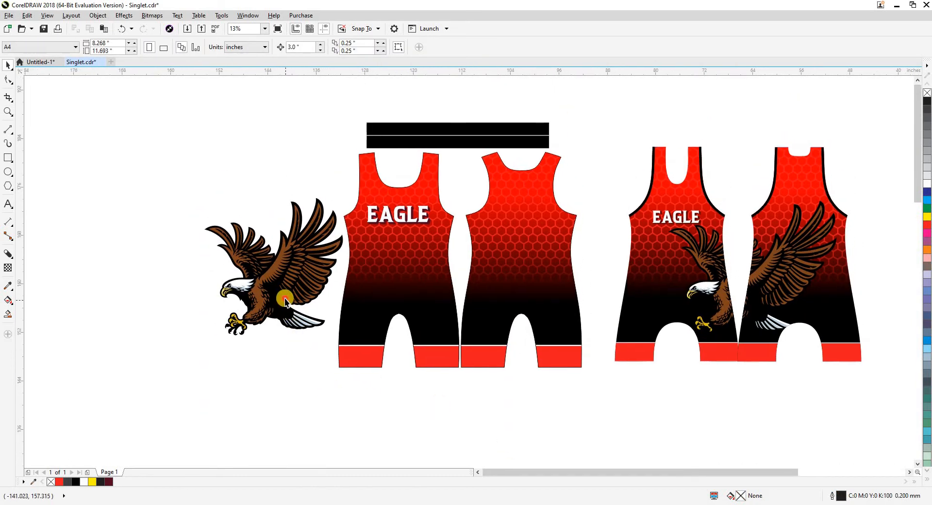
pyautogui.moveTo(285, 300); pyautogui.dragTo(378, 453)
# Slide the back piece sideways against the front piece so that their side edges overlap.
pyautogui.click(486, 294)
pyautogui.scroll(1, 474, 287)
pyautogui.moveTo(486, 294); pyautogui.dragTo(440, 294)
pyautogui.scroll(-1, 480, 285)
# Place the eagle across both pieces' side edges, at about X -113.3, Y 163 inches, and bring it in front of them.
pyautogui.moveTo(384, 425); pyautogui.dragTo(465, 287)
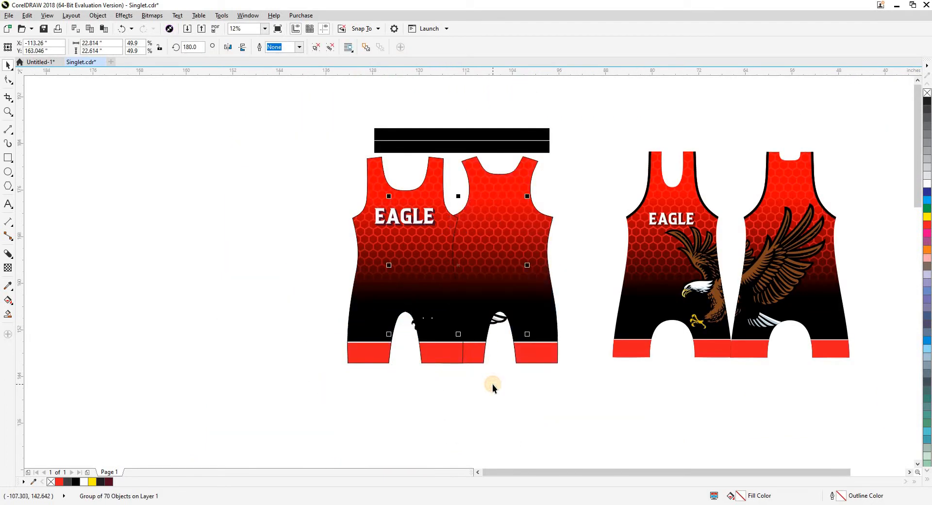
pyautogui.click(493, 383)
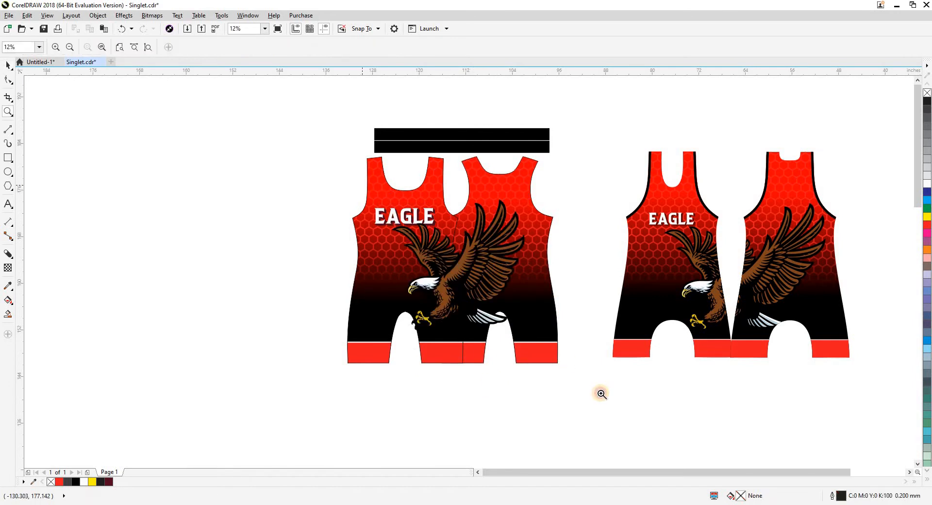
# Stretch the eagle artwork horizontally to about 24.4 inches wide, keeping its height.
pyautogui.scroll(2, 493, 306)
pyautogui.click(442, 266)
pyautogui.scroll(2, 462, 268)
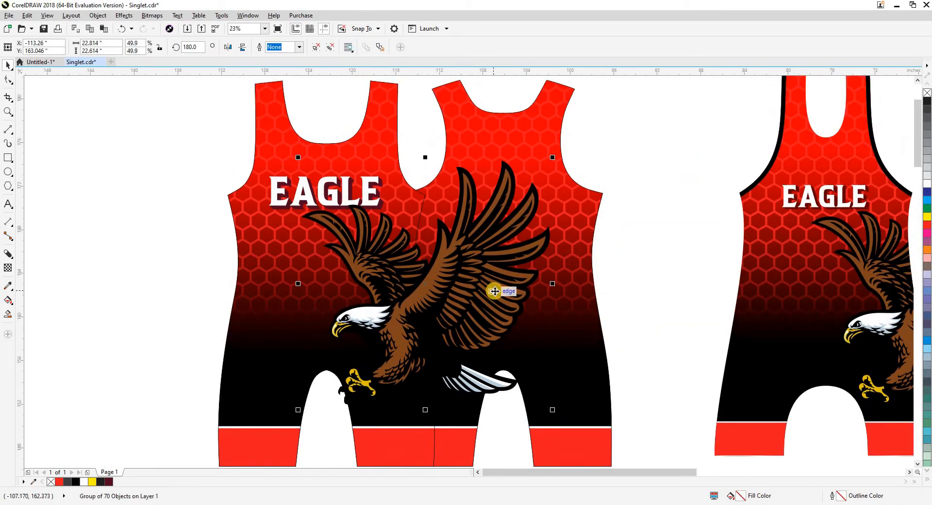
pyautogui.moveTo(553, 284); pyautogui.dragTo(571, 285)
pyautogui.click(618, 294)
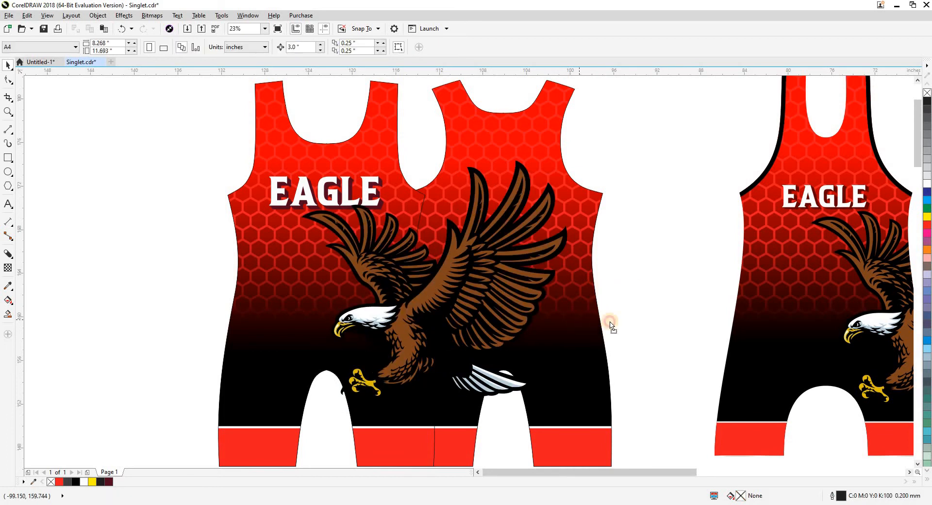
# Shift the back piece away from the front piece to about X -103.9 inches and check the shared side edges in wireframe view.
pyautogui.moveTo(602, 324); pyautogui.dragTo(596, 324)
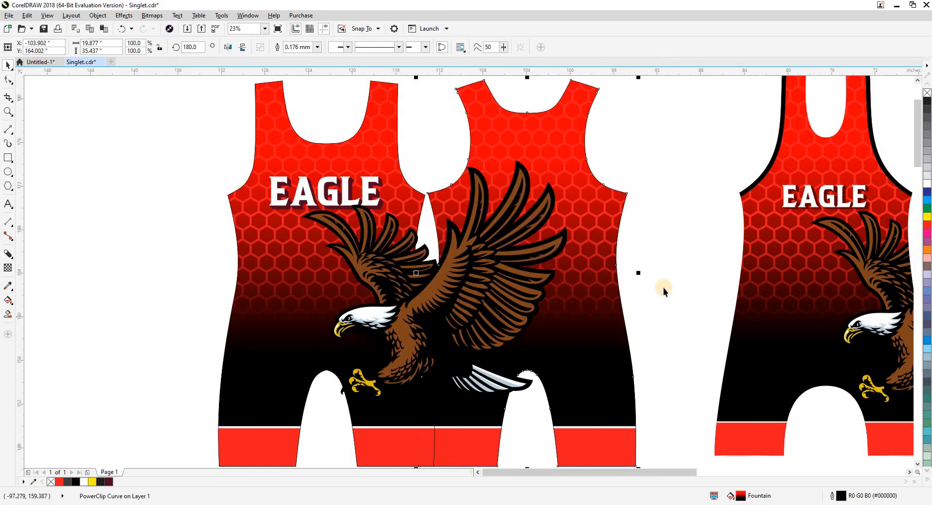
pyautogui.click(663, 288)
pyautogui.hotkey('shift', 'F9')
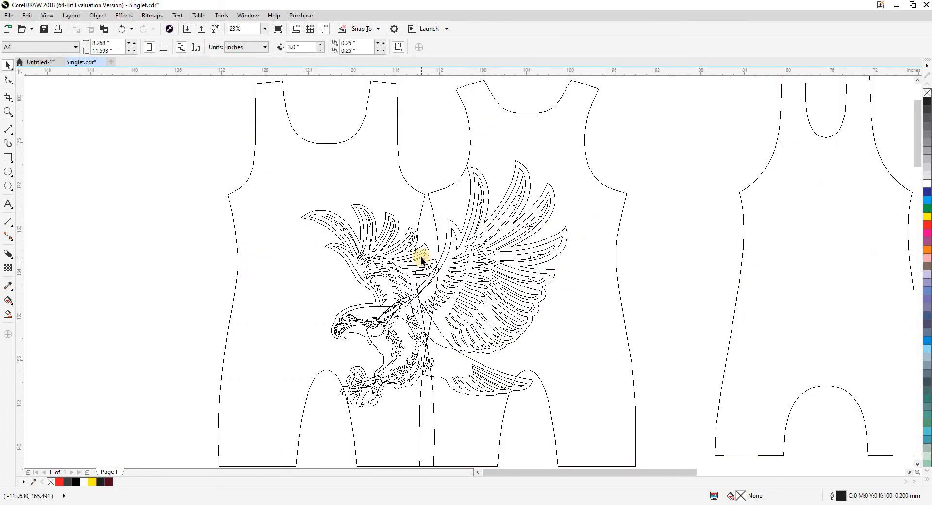
pyautogui.click(423, 259)
pyautogui.moveTo(426, 282); pyautogui.dragTo(484, 250)
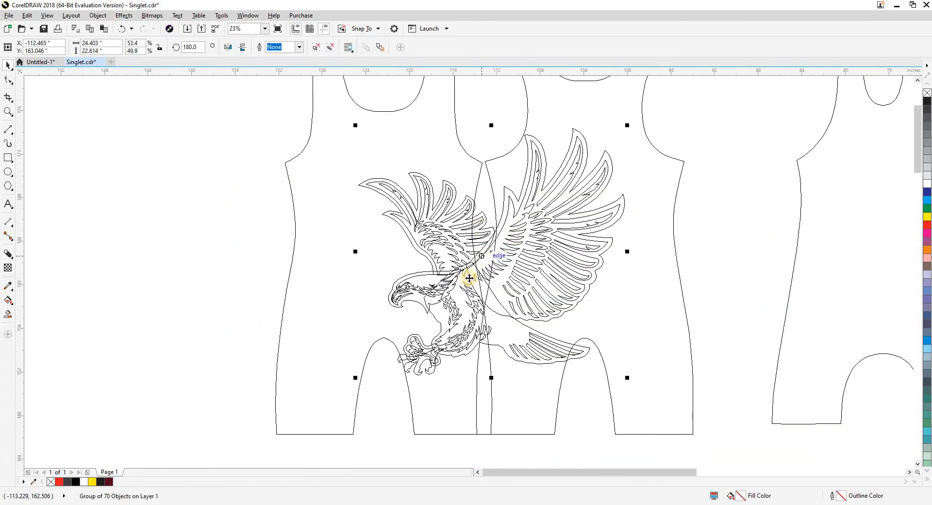
pyautogui.scroll(-1, 472, 287)
pyautogui.click(525, 370)
pyautogui.hotkey('shift', 'F9')
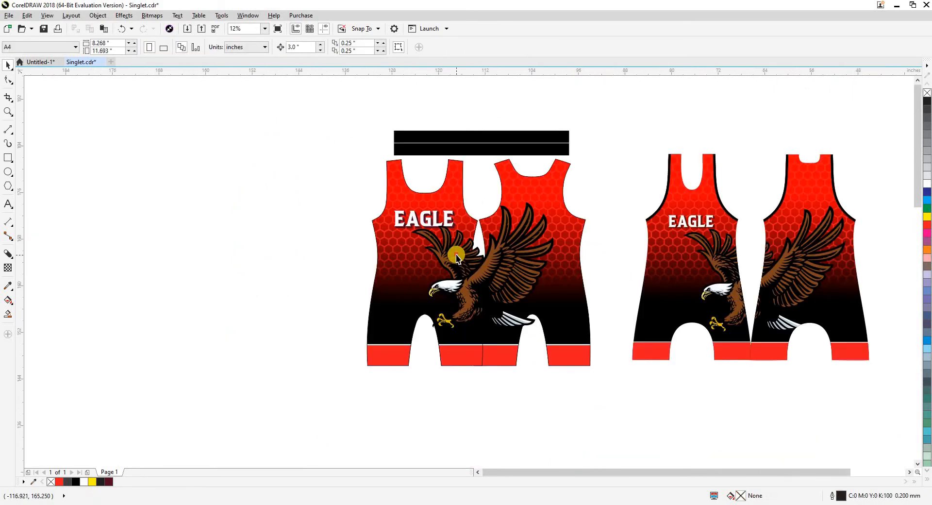
# Skew the eagle artwork slightly sideways, first from its upper edge and again from its lower edge.
pyautogui.click(456, 254)
pyautogui.click(503, 270)
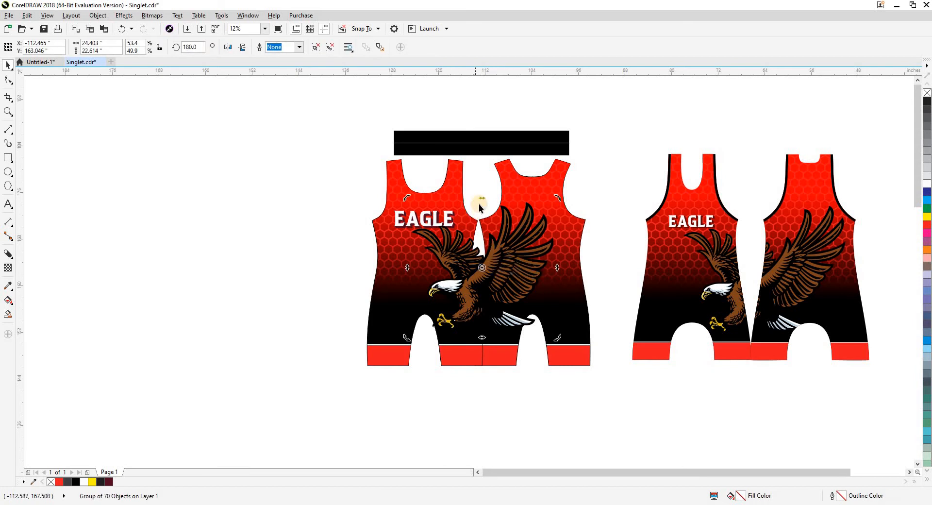
pyautogui.moveTo(485, 199); pyautogui.dragTo(491, 200)
pyautogui.click(491, 246)
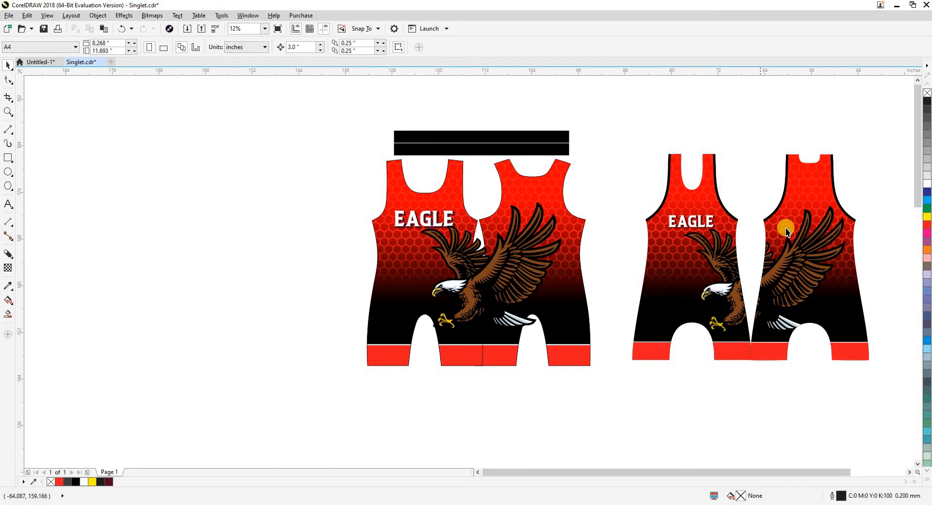
pyautogui.click(485, 310)
pyautogui.click(496, 340)
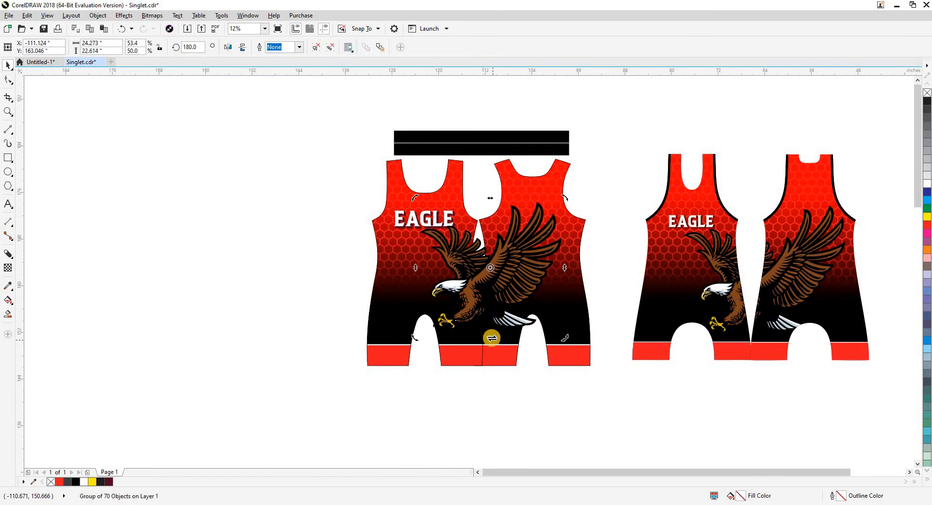
pyautogui.moveTo(491, 337); pyautogui.dragTo(494, 345)
pyautogui.click(475, 268)
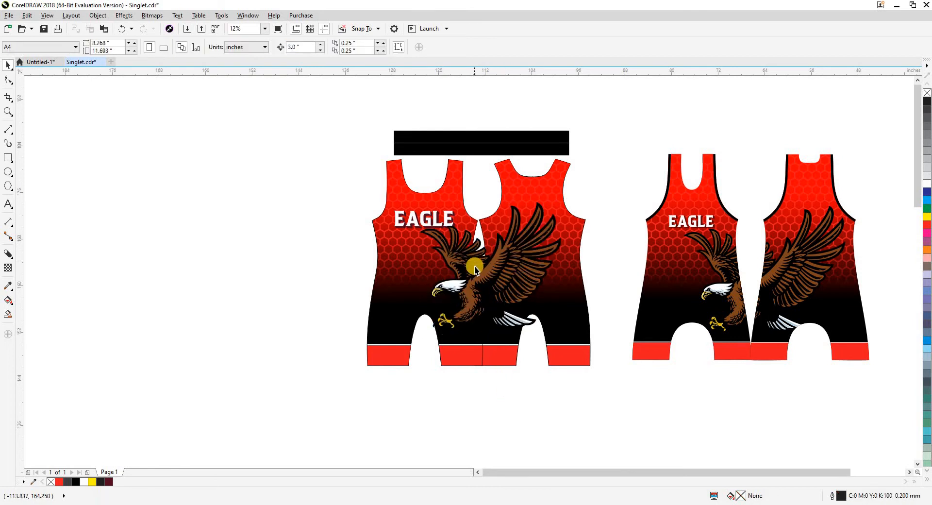
# Scale the eagle artwork down about its center to about 23.3 by 21.7 inches.
pyautogui.scroll(2, 447, 229)
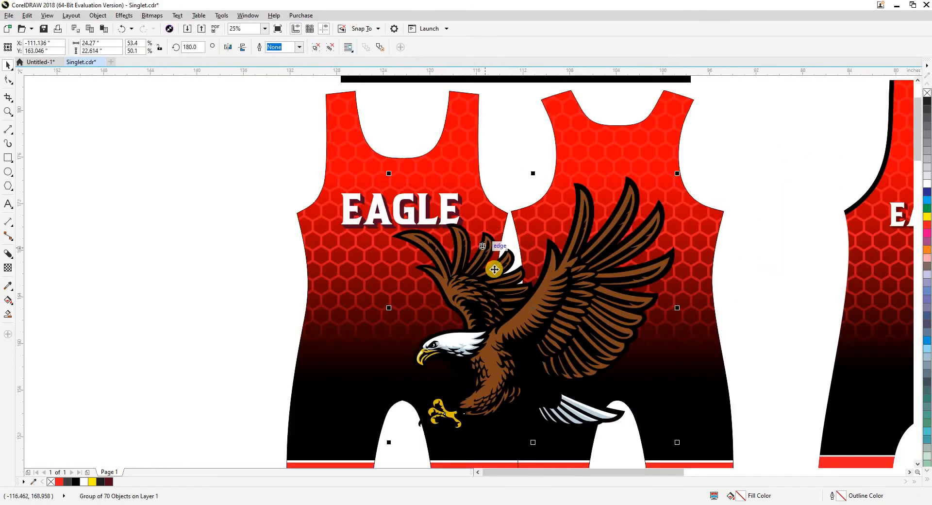
pyautogui.moveTo(678, 443); pyautogui.dragTo(669, 439)
pyautogui.click(249, 259)
pyautogui.scroll(-1, 250, 257)
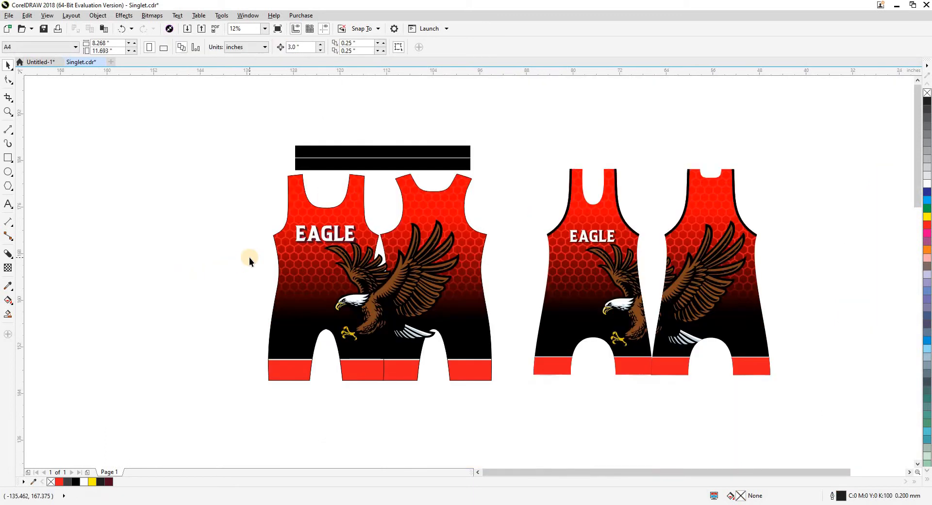
# Try to skew the eagle artwork slightly further sideways from its upper edge.
pyautogui.scroll(1, 335, 277)
pyautogui.click(396, 301)
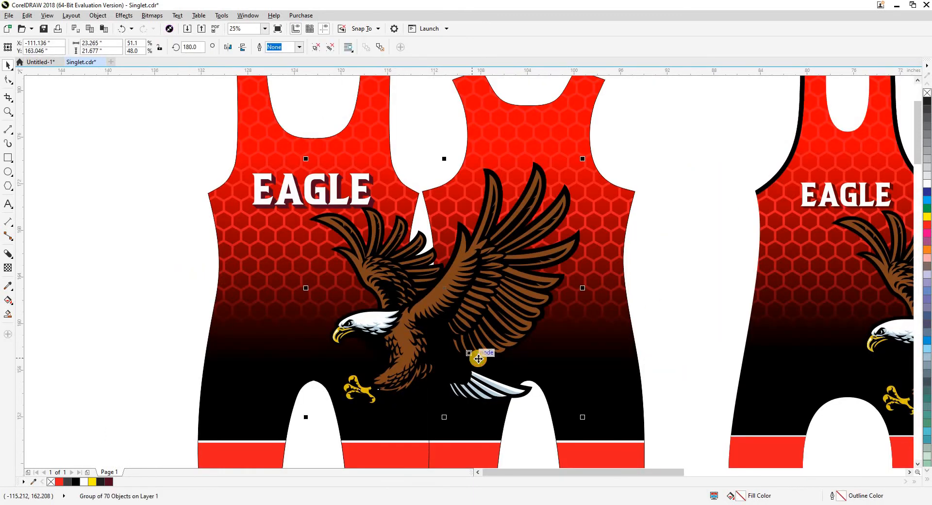
pyautogui.click(480, 344)
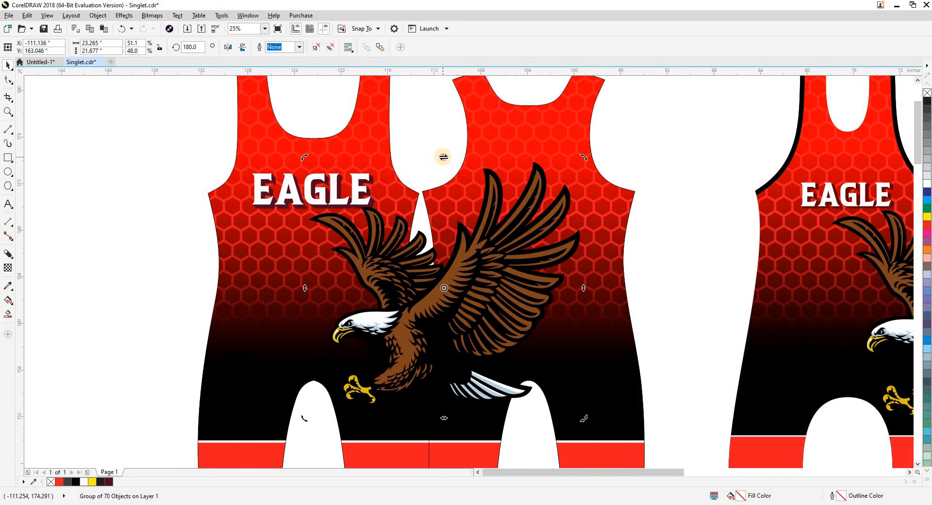
pyautogui.moveTo(443, 157); pyautogui.dragTo(447, 158)
pyautogui.hotkey('ctrl', 'z')
pyautogui.click(431, 176)
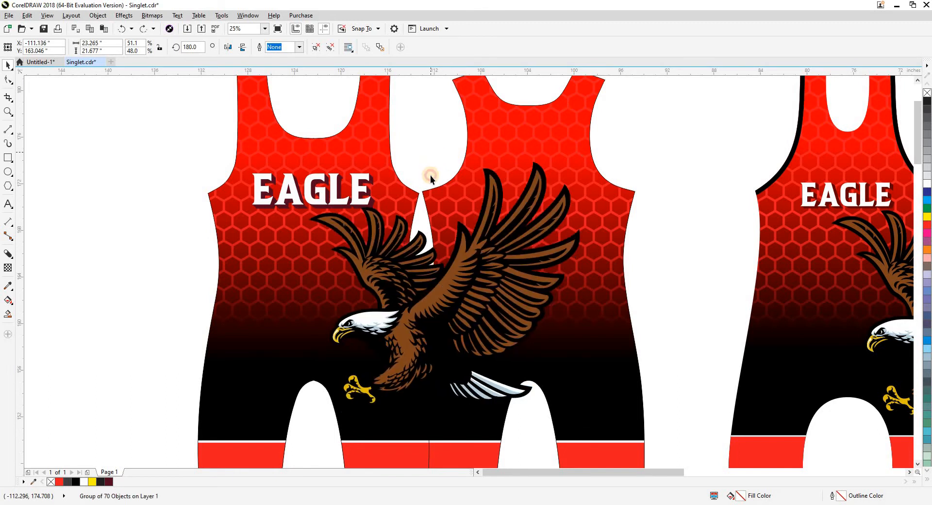
# Set the nudge distance to 50 inches, try nudging the eagle artwork left off the pattern pieces, and undo the move.
pyautogui.scroll(-1, 430, 175)
pyautogui.hotkey('shift', 'F9')
pyautogui.hotkey('shift', 'F9')
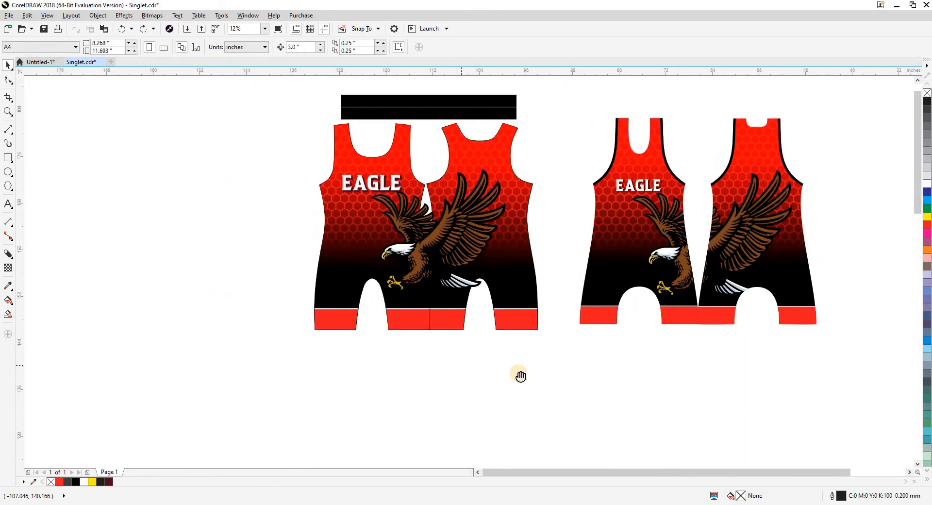
pyautogui.moveTo(521, 376); pyautogui.dragTo(610, 385)
pyautogui.click(507, 245)
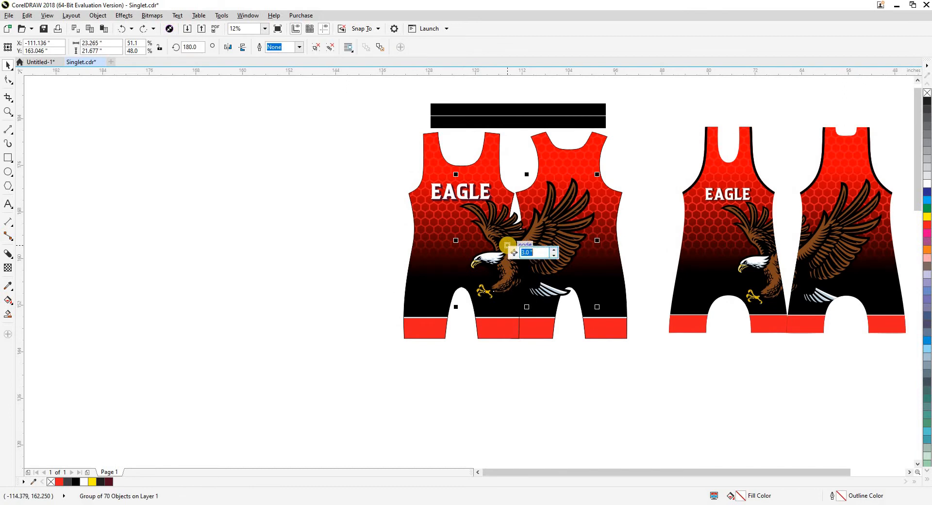
pyautogui.moveTo(507, 245); pyautogui.dragTo(216, 245)
pyautogui.click(378, 368)
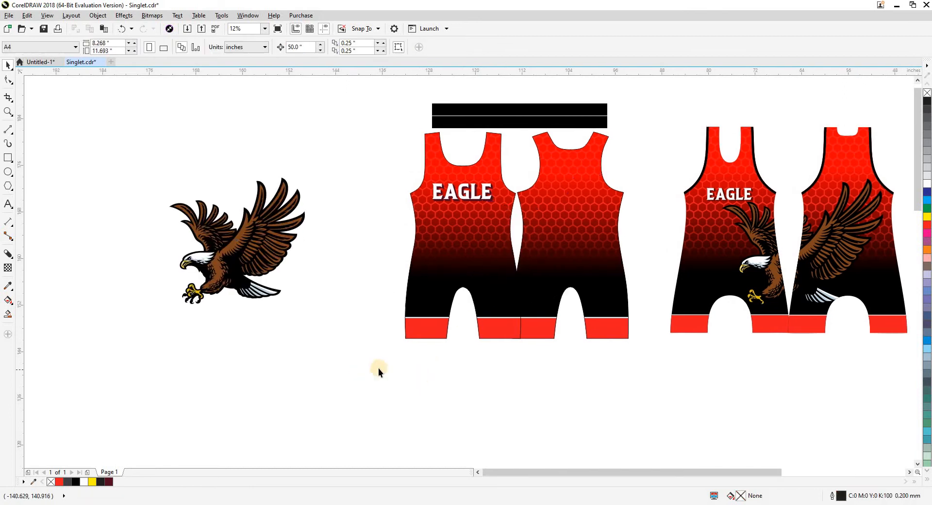
pyautogui.click(283, 256)
pyautogui.hotkey('ctrl', 'z')
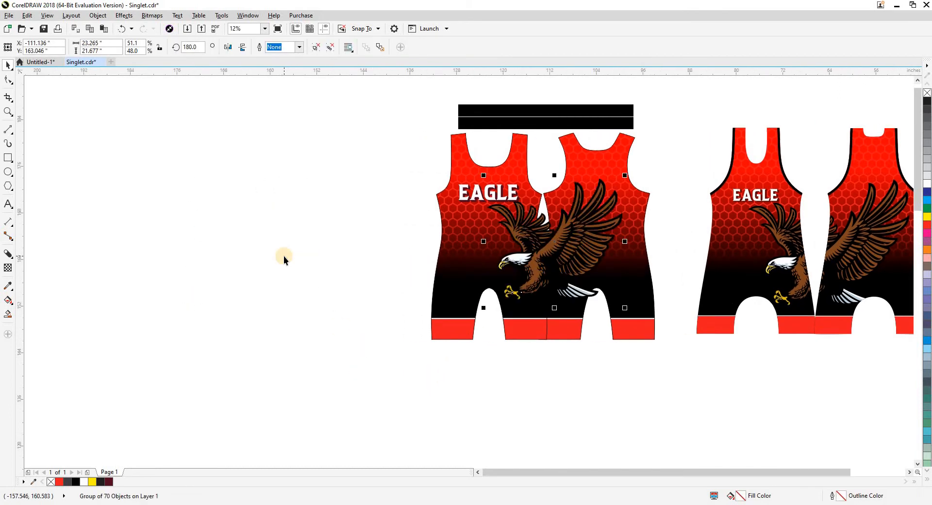
# Nudge the eagle artwork 50 inches left, clear of the front and back pieces.
pyautogui.click(283, 256)
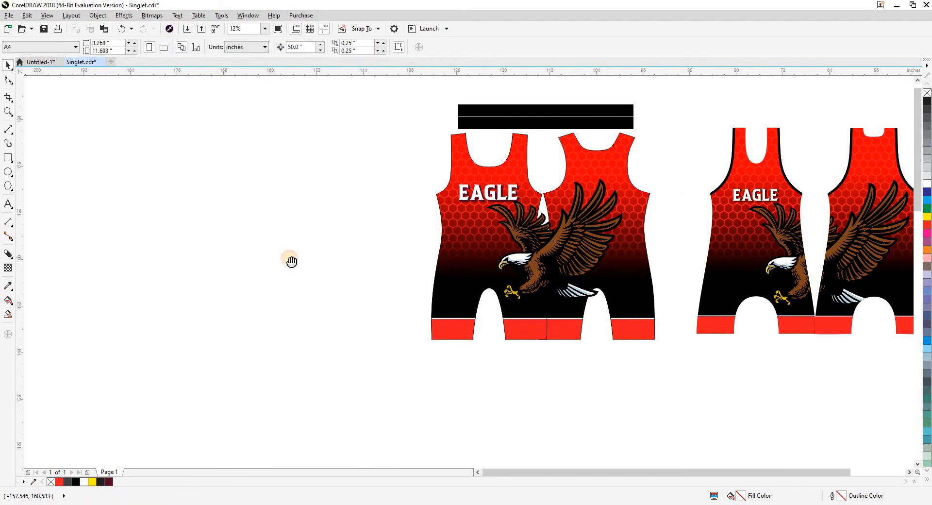
pyautogui.moveTo(289, 260); pyautogui.dragTo(241, 271)
pyautogui.moveTo(478, 249); pyautogui.dragTo(447, 277)
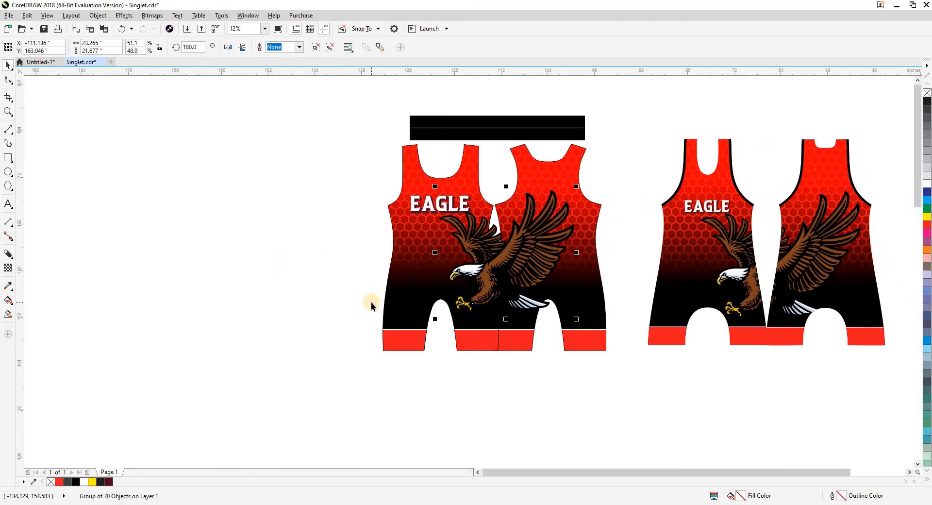
pyautogui.press('Left')
pyautogui.click(153, 257)
# Draw a vertical line about 36 inches long through the eagle artwork and align it to the artwork's horizontal center.
pyautogui.click(8, 144)
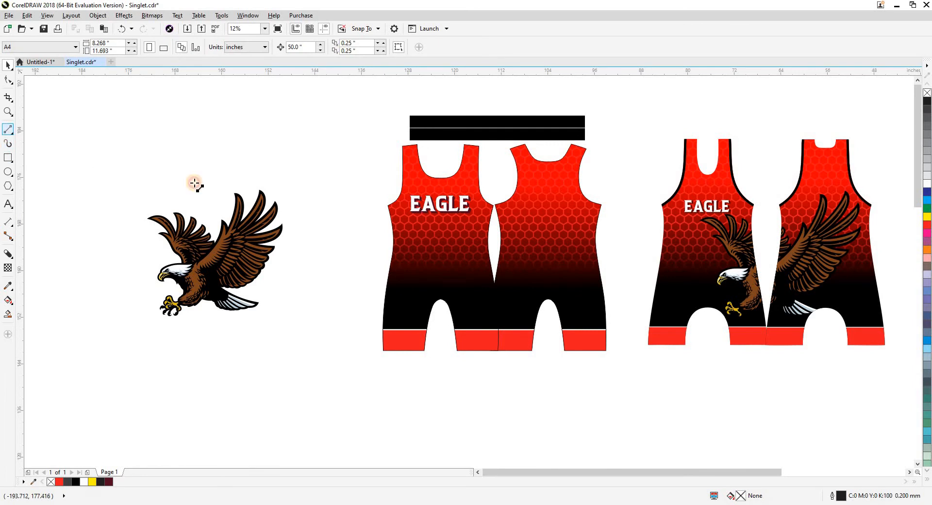
pyautogui.click(211, 153)
pyautogui.click(211, 361)
pyautogui.press('c')
pyautogui.click(272, 355)
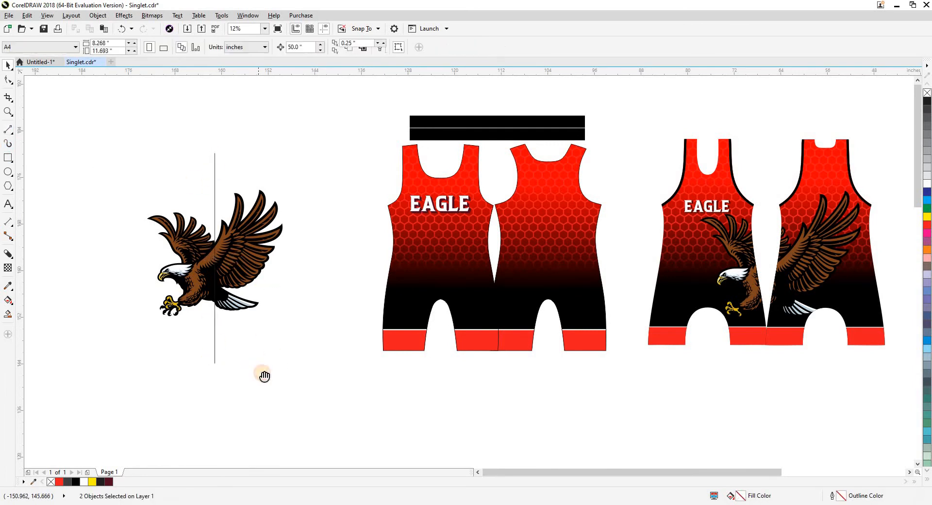
# Nudge the eagle artwork alone 50 inches right, back over the front and back pieces.
pyautogui.moveTo(263, 375); pyautogui.dragTo(284, 383)
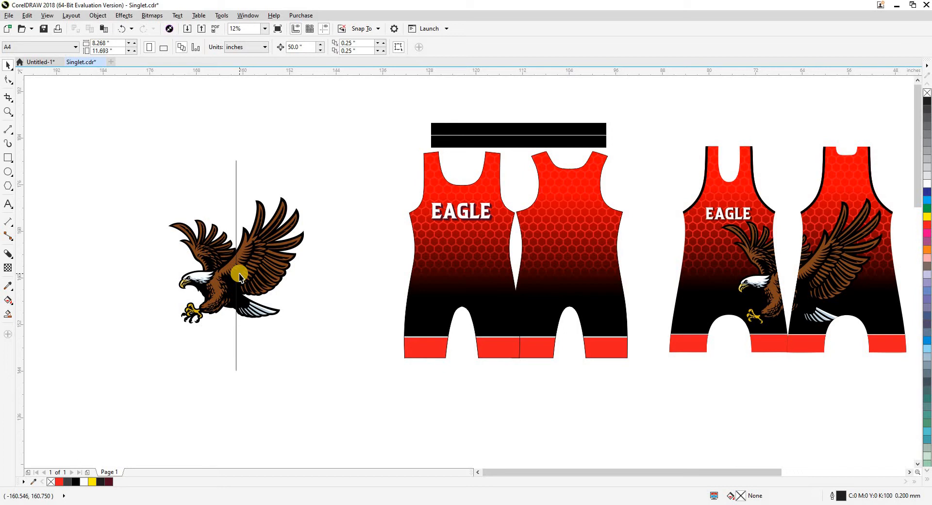
pyautogui.click(250, 267)
pyautogui.click(285, 159)
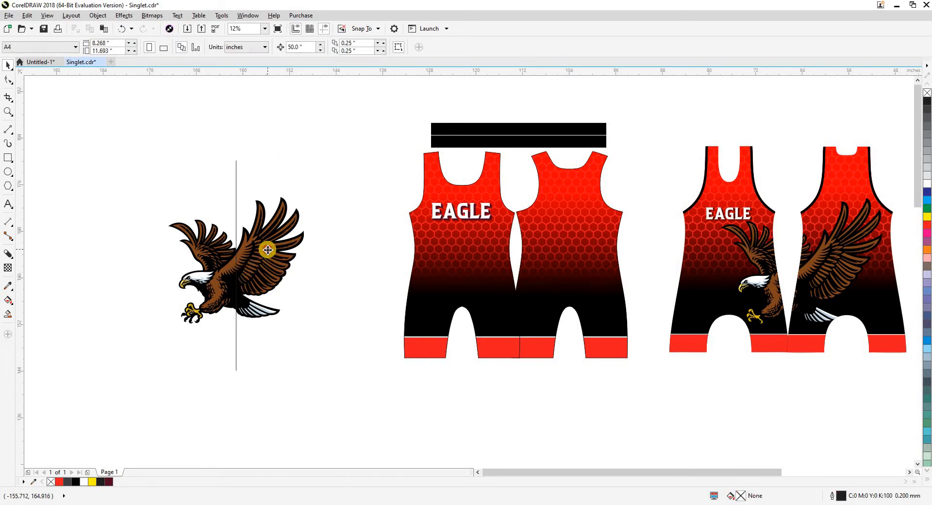
pyautogui.click(267, 249)
pyautogui.press('Right')
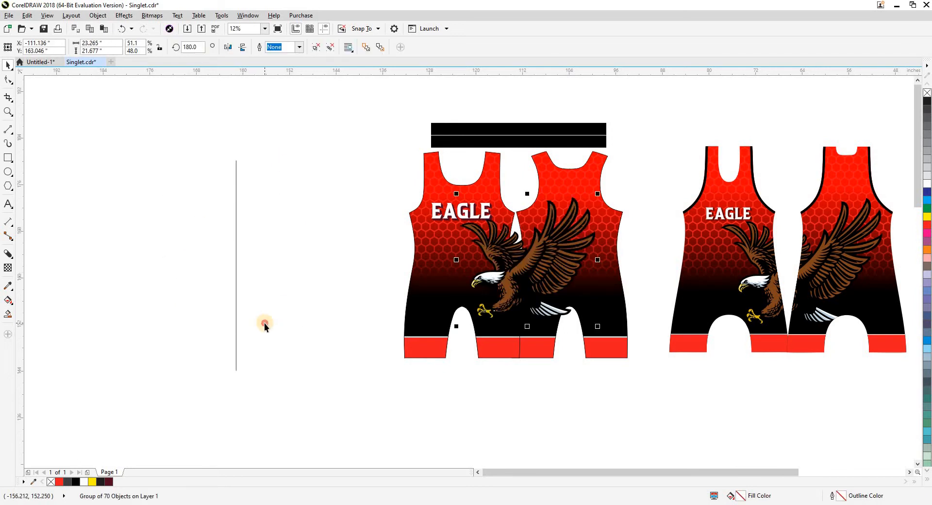
pyautogui.click(264, 323)
# In wireframe view, line the vertical line up with the side seam under the eagle, and move line and eagle together left of the front piece.
pyautogui.press('F2')
pyautogui.click(470, 223)
pyautogui.hotkey('shift', 'F9')
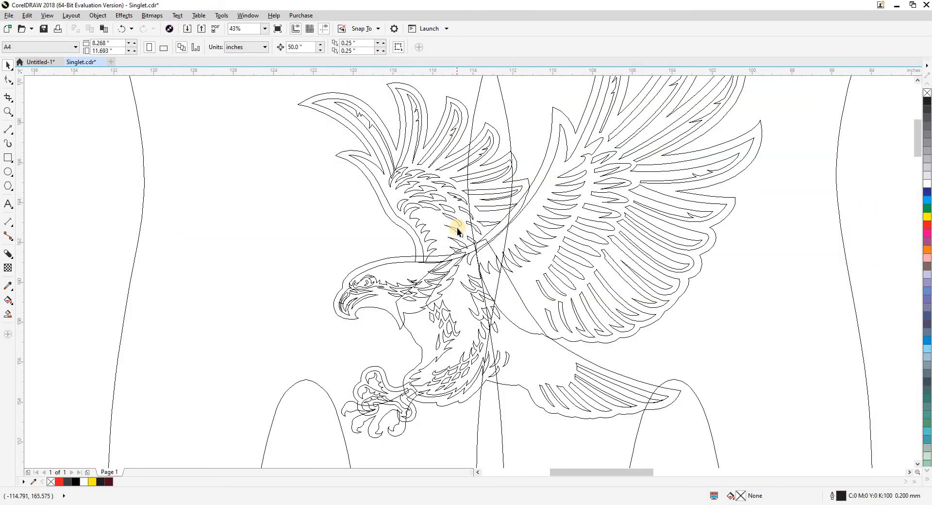
pyautogui.scroll(-3, 461, 228)
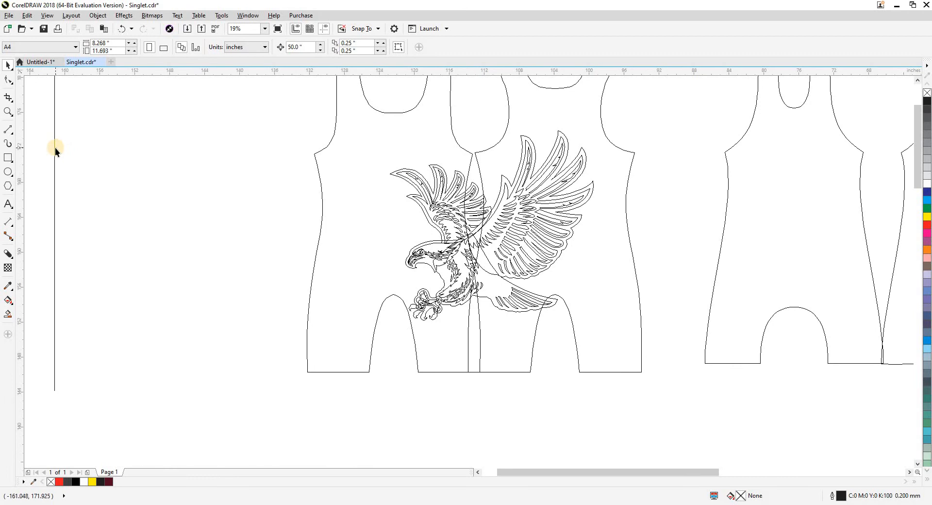
pyautogui.moveTo(55, 151); pyautogui.dragTo(190, 286)
pyautogui.keyDown('shift'); pyautogui.click(477, 206); pyautogui.keyUp('shift')
pyautogui.hotkey('shift', 'F9')
pyautogui.click(125, 298)
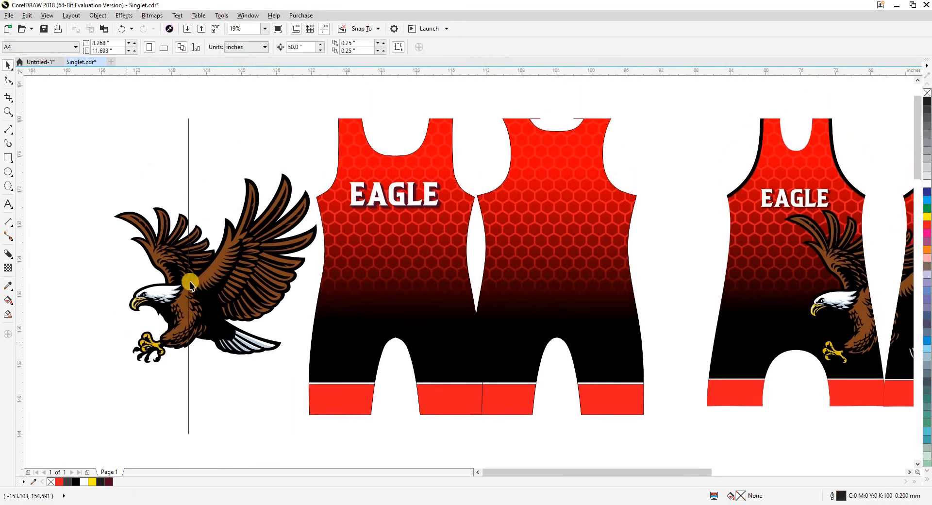
# Draw a rectangle about 13 by 26 inches over the eagle's head side, with its right edge on the vertical line.
pyautogui.scroll(-2, 190, 285)
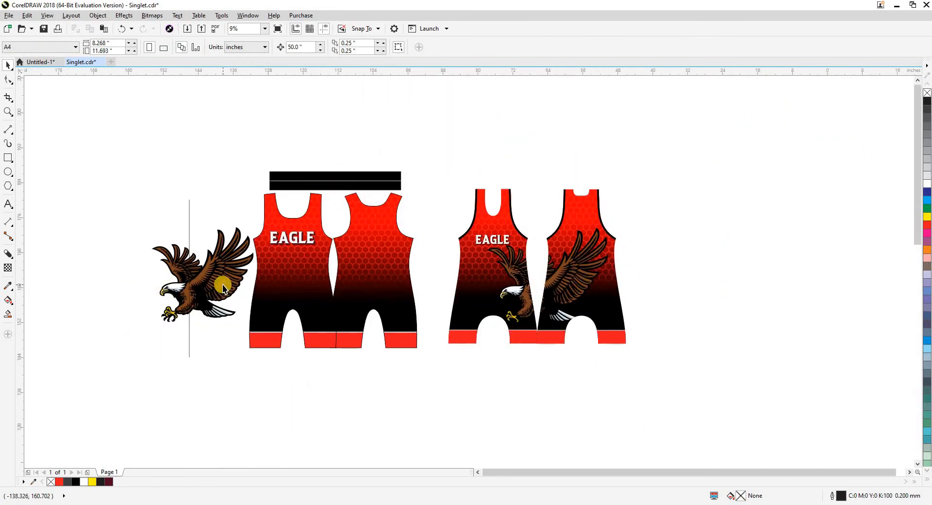
pyautogui.press('F2')
pyautogui.moveTo(148, 197); pyautogui.dragTo(333, 367)
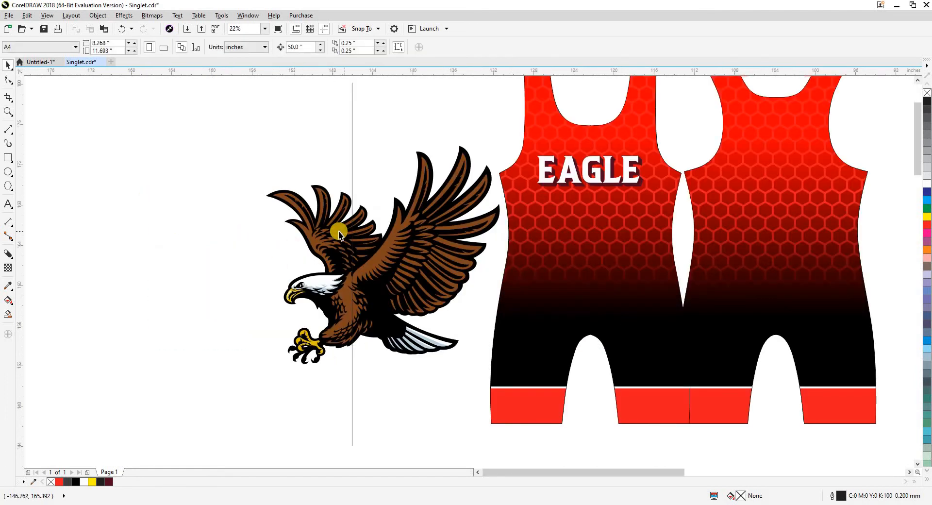
pyautogui.click(13, 155)
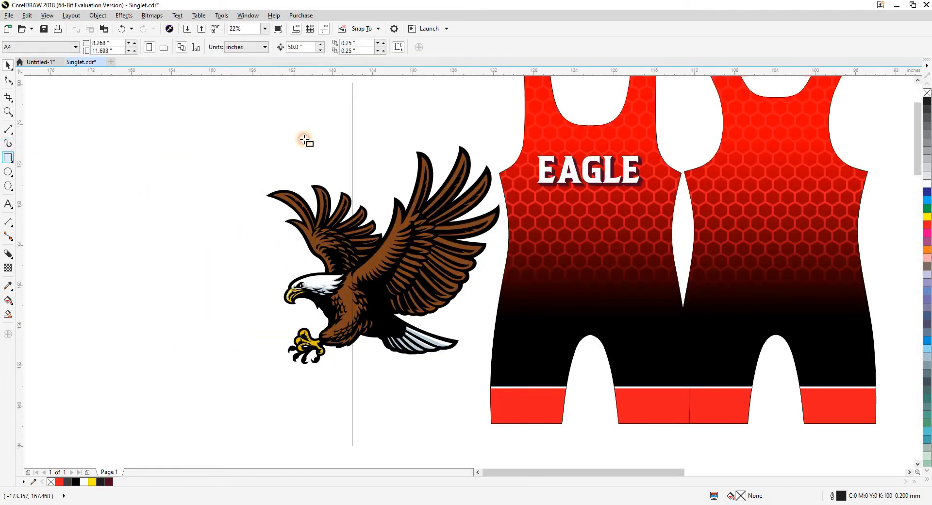
pyautogui.moveTo(353, 118)
pyautogui.mouseDown()
pyautogui.moveTo(238, 377)
pyautogui.moveTo(221, 380)
pyautogui.mouseUp()
pyautogui.press('space')
# Intersect the rectangle with the eagle artwork and nudge the resulting head half 50 inches left.
pyautogui.click(193, 279)
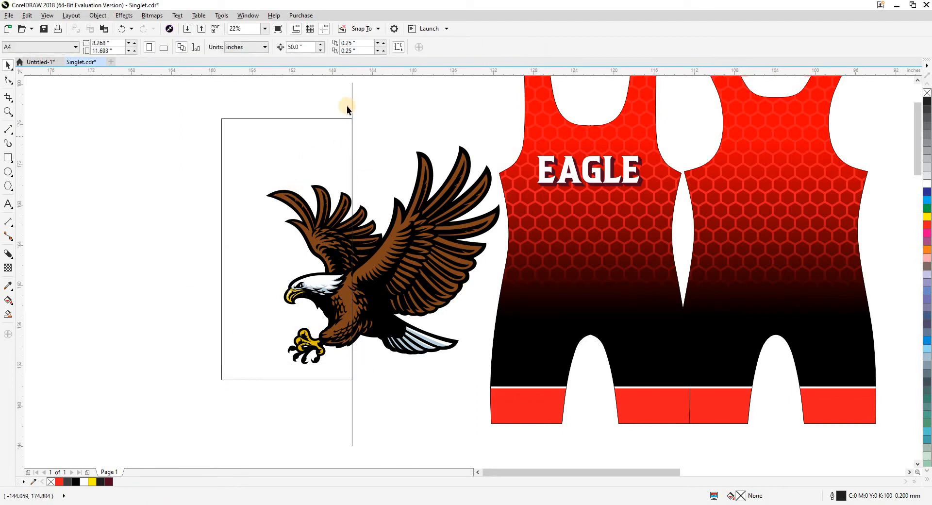
pyautogui.click(260, 144)
pyautogui.keyDown('shift'); pyautogui.click(393, 247); pyautogui.keyUp('shift')
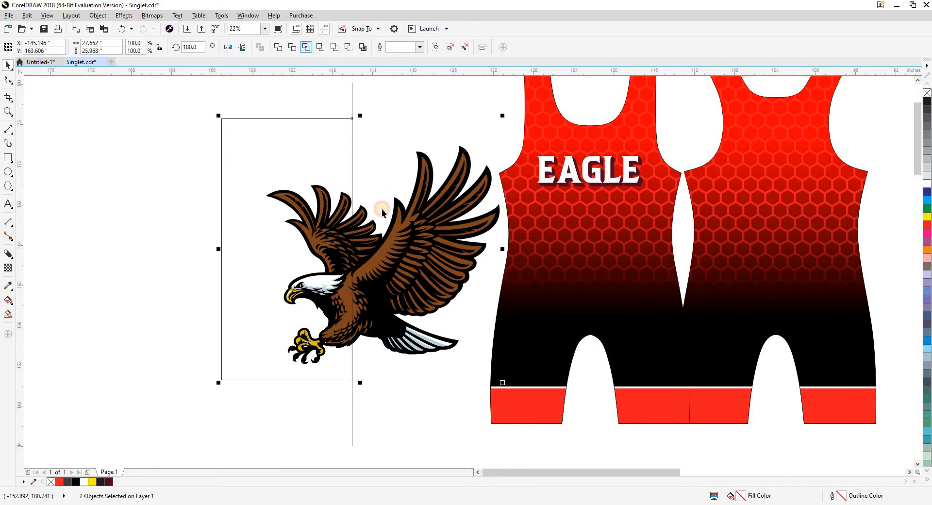
pyautogui.scroll(-3, 382, 212)
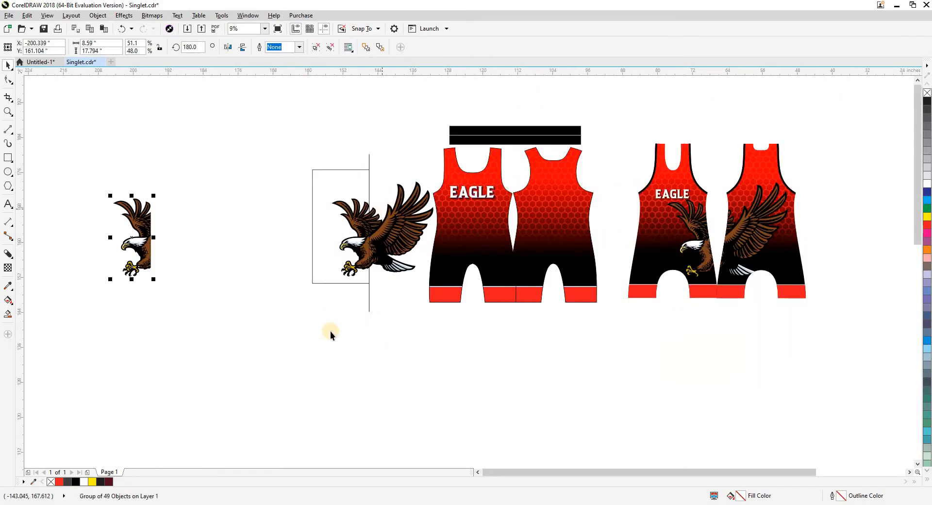
pyautogui.click(328, 331)
# Trim the head side off the original eagle with the rectangle and group the remaining wing half.
pyautogui.click(365, 225)
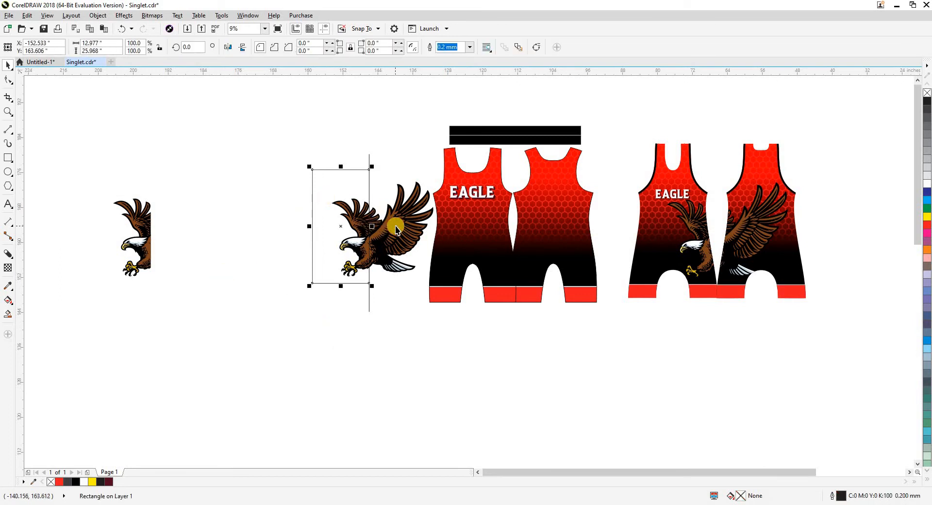
pyautogui.keyDown('shift'); pyautogui.click(391, 223); pyautogui.keyUp('shift')
pyautogui.hotkey('alt', 't')
pyautogui.hotkey('ctrl', 'g')
pyautogui.click(391, 302)
# Nudge the cutting rectangle and the vertical line 50 inches left, away from the remaining wing half.
pyautogui.click(358, 220)
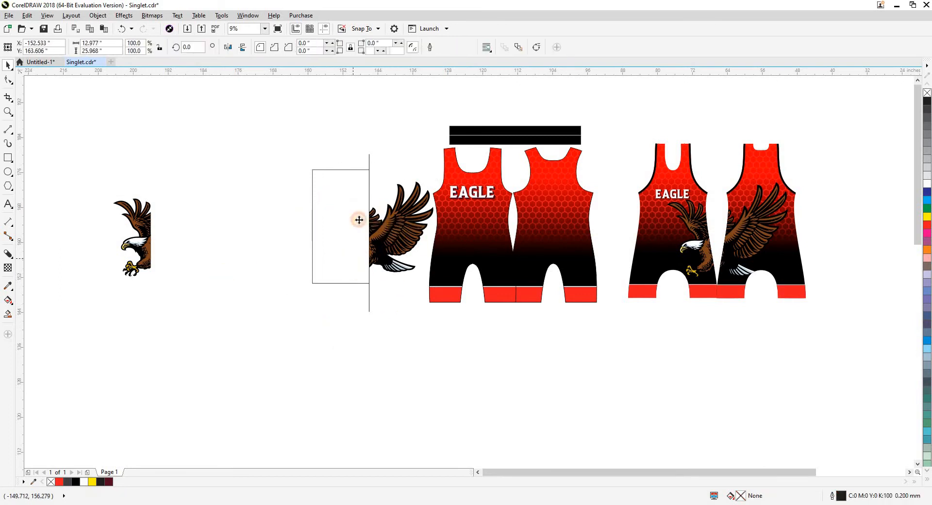
pyautogui.press('Left')
pyautogui.click(369, 179)
pyautogui.press('Left')
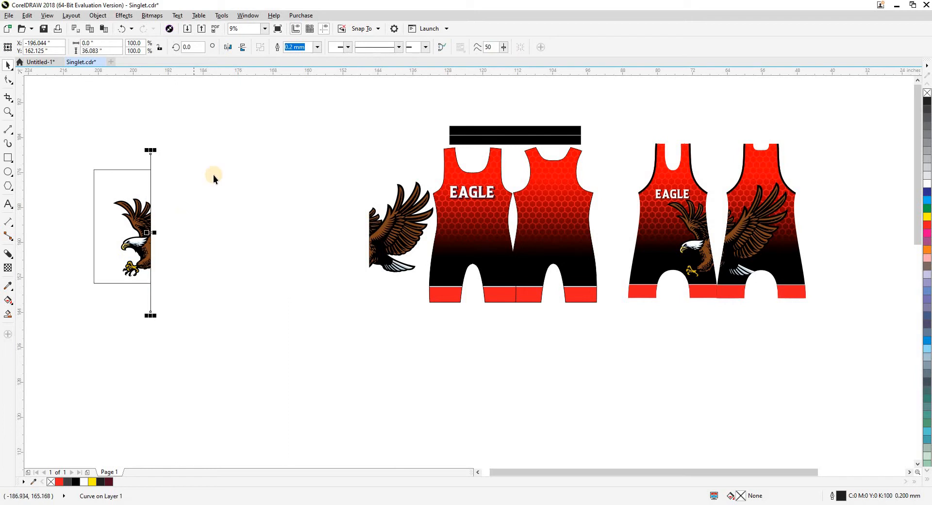
# Nudge the eagle's head half 50 inches right so it rejoins the wing half.
pyautogui.moveTo(213, 175); pyautogui.dragTo(84, 280)
pyautogui.press('Right')
pyautogui.click(323, 290)
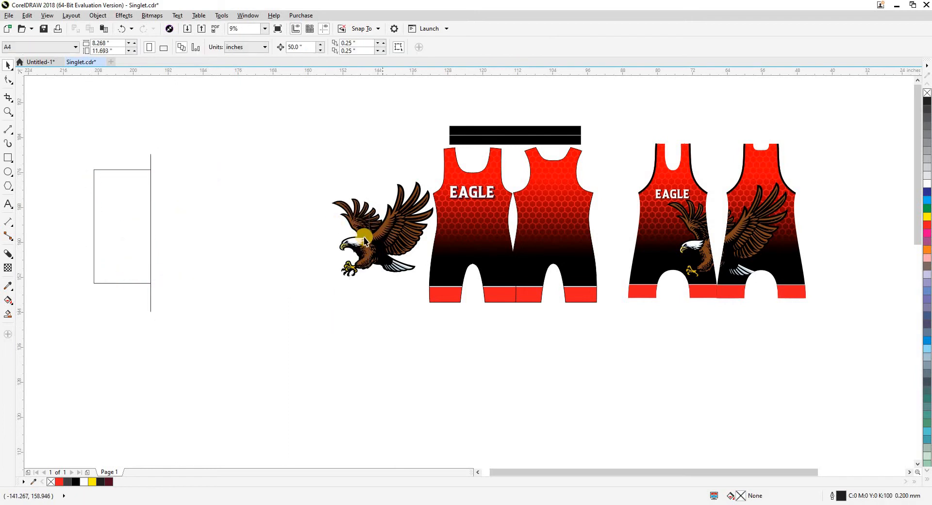
# Inspect the split between the eagle halves in wireframe view by pulling the head half aside, and undo that move.
pyautogui.scroll(2, 364, 237)
pyautogui.moveTo(338, 315); pyautogui.dragTo(304, 330)
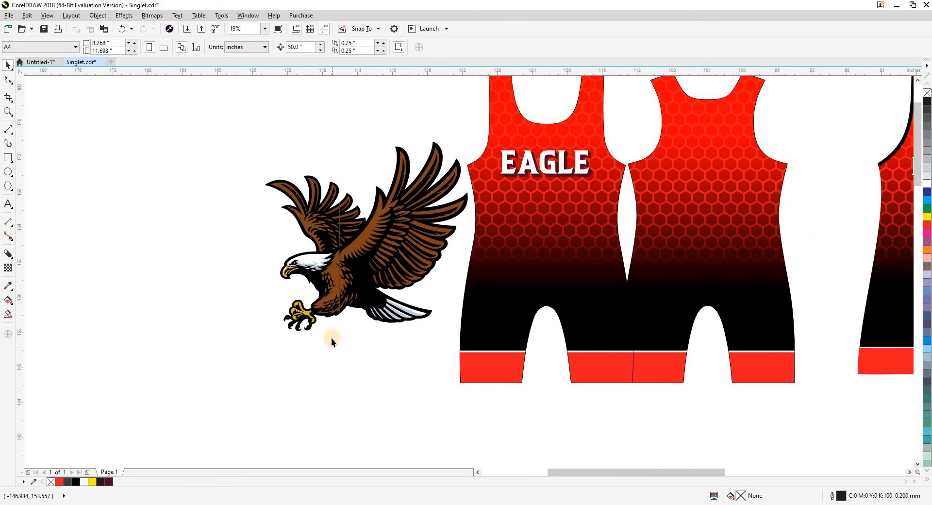
pyautogui.scroll(-2, 292, 334)
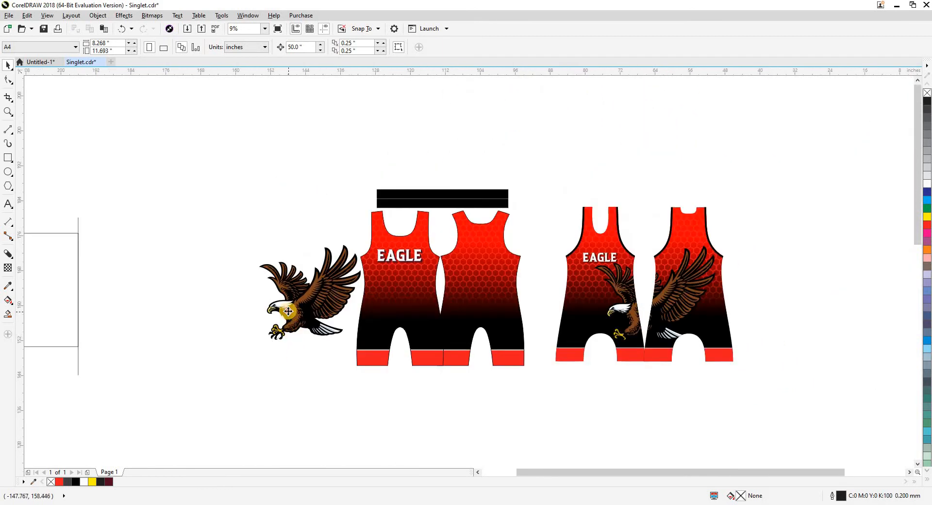
pyautogui.click(289, 311)
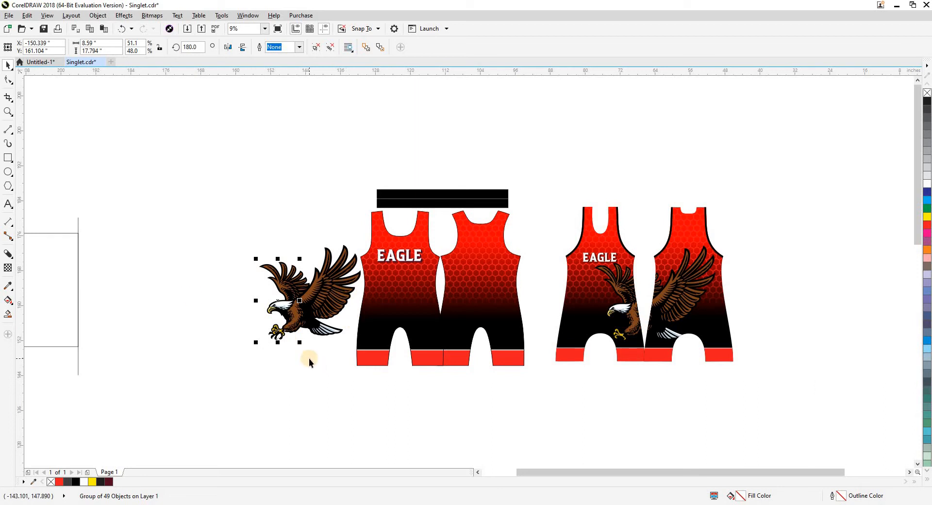
pyautogui.click(299, 303)
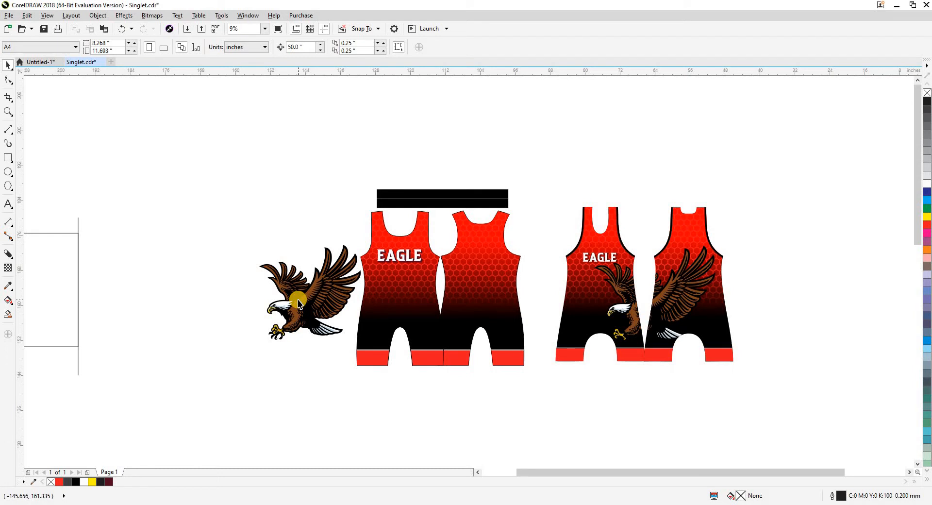
pyautogui.click(292, 323)
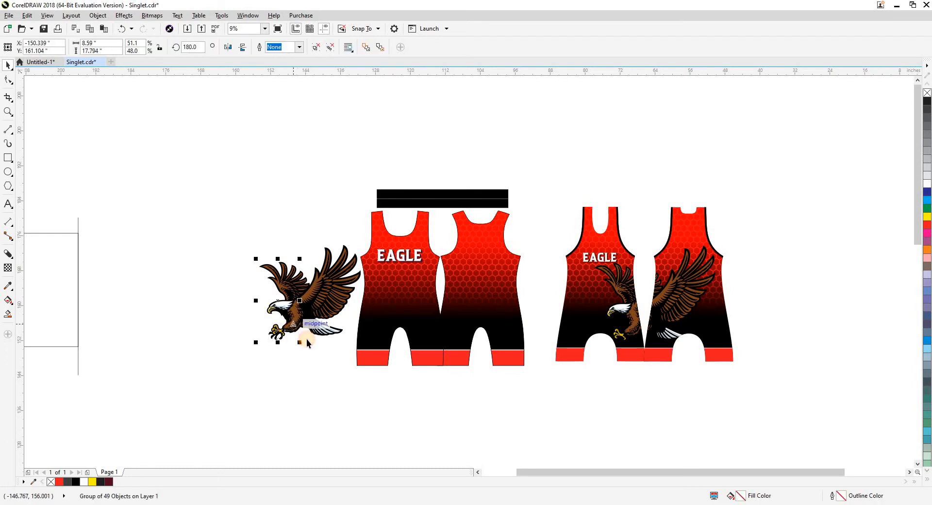
pyautogui.hotkey('shift', 'F9')
pyautogui.moveTo(278, 309); pyautogui.dragTo(267, 309)
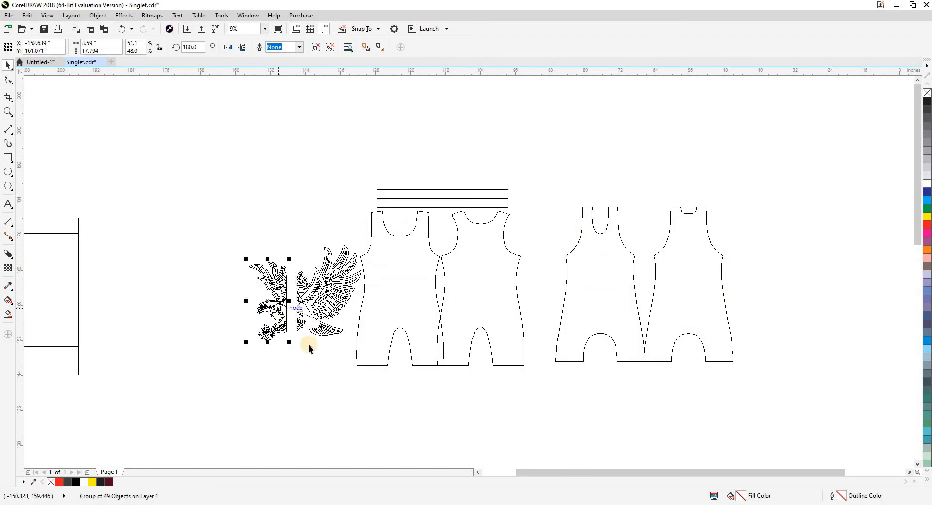
pyautogui.hotkey('ctrl', 'z')
# Convert the eagle's head half and wing half into two separate bitmaps and return to the full-color view.
pyautogui.click(153, 15)
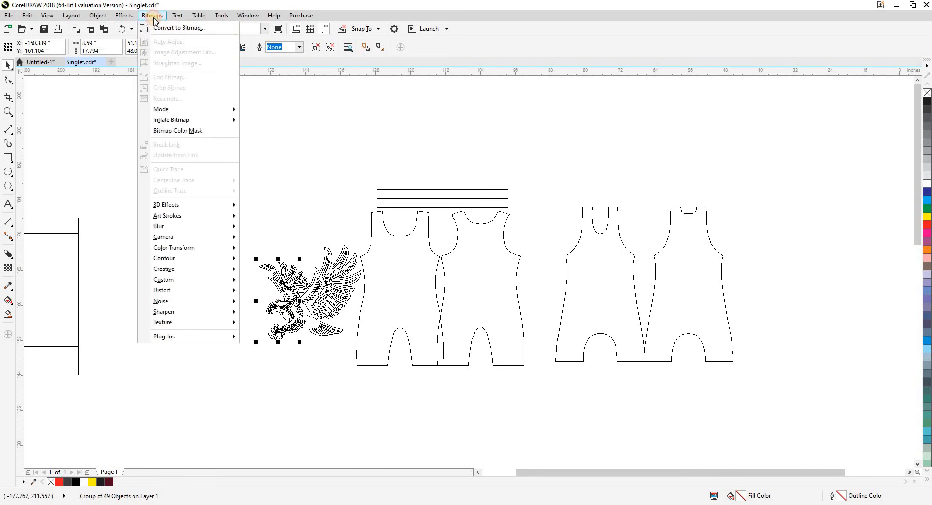
pyautogui.click(165, 28)
pyautogui.click(435, 308)
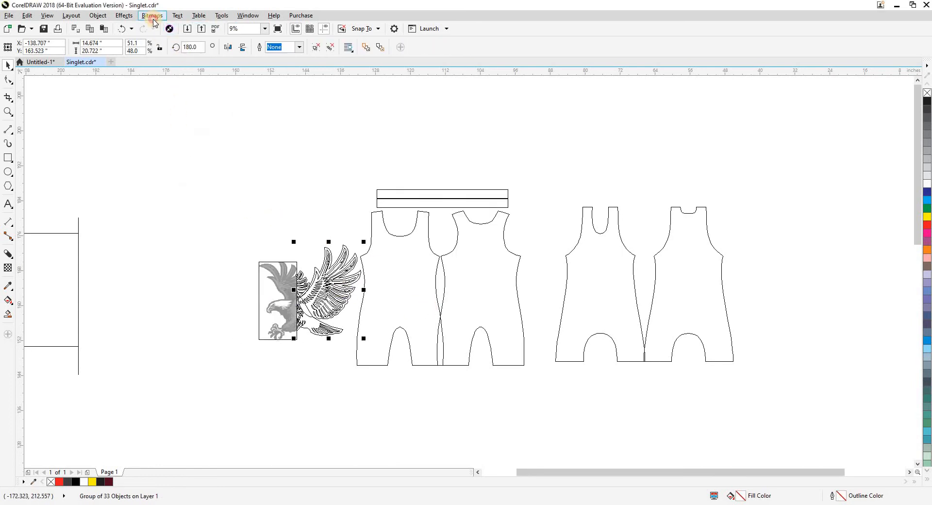
pyautogui.click(153, 15)
pyautogui.click(165, 26)
pyautogui.click(427, 309)
pyautogui.click(331, 378)
pyautogui.hotkey('shift', 'F9')
# Try nudging both eagle bitmaps 50 inches right and undo the move.
pyautogui.moveTo(284, 358); pyautogui.dragTo(307, 310)
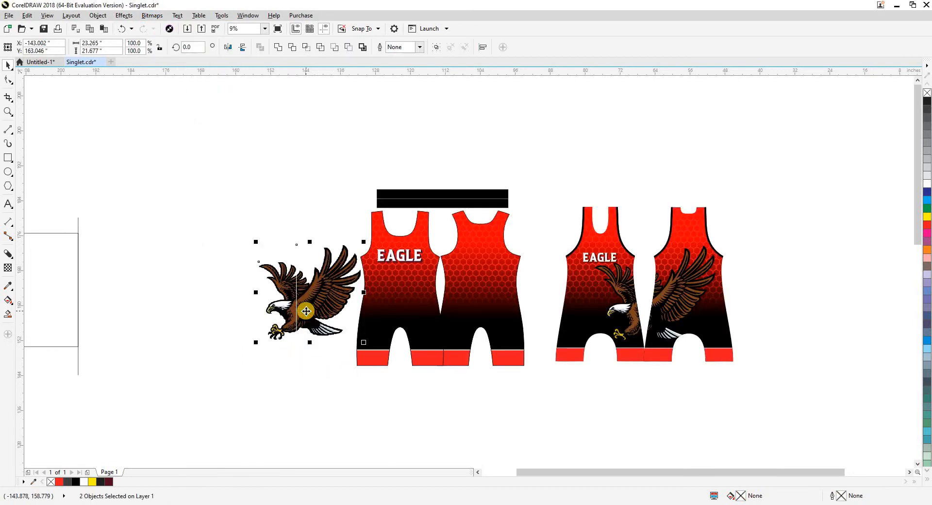
pyautogui.press('Right')
pyautogui.hotkey('ctrl', 'z')
# In wireframe view, move both eagle bitmaps together onto the pattern pieces, placing their split edge at the shared side seam.
pyautogui.click(305, 352)
pyautogui.press('F2')
pyautogui.moveTo(252, 188); pyautogui.dragTo(538, 408)
pyautogui.hotkey('shift', 'F9')
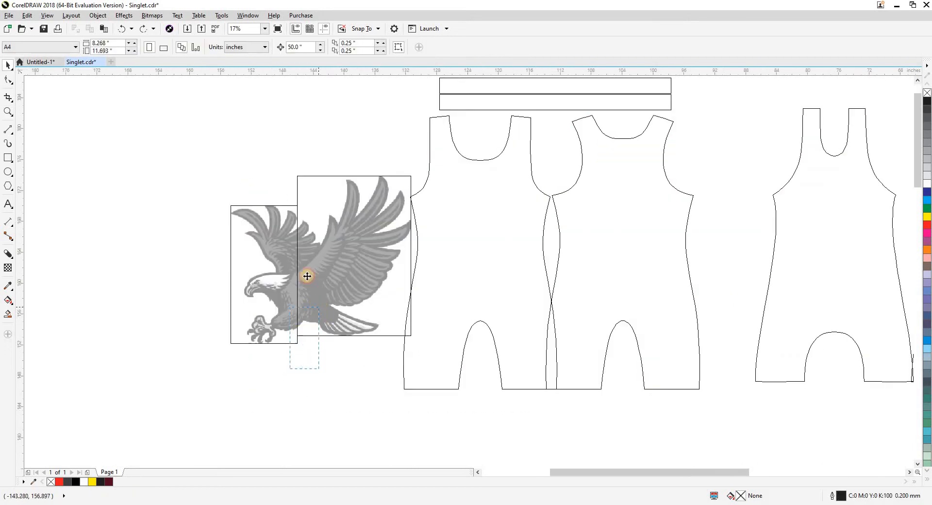
pyautogui.moveTo(306, 276); pyautogui.dragTo(305, 270)
pyautogui.moveTo(297, 238); pyautogui.dragTo(545, 261)
pyautogui.click(599, 348)
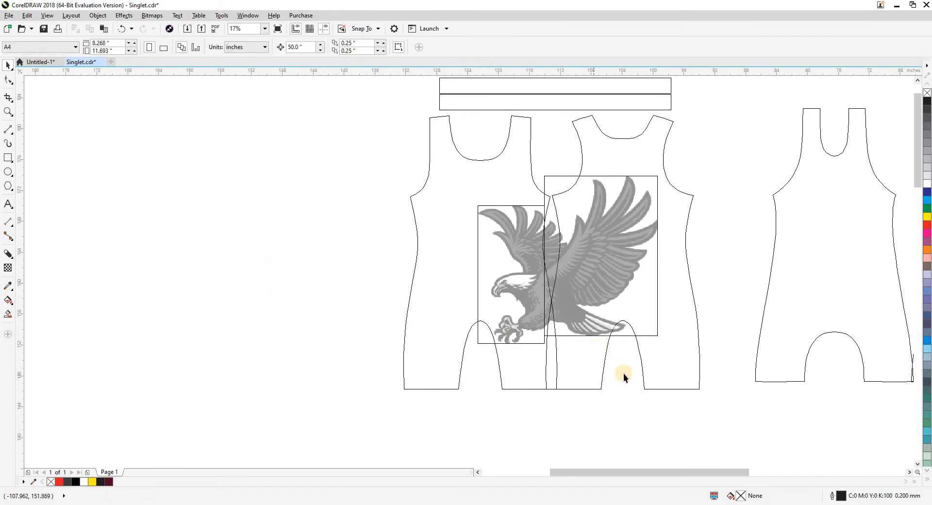
# Move the back piece with the wing half clear of the front piece, and align the head half's split edge with the front side seam.
pyautogui.moveTo(587, 319); pyautogui.dragTo(583, 320)
pyautogui.moveTo(583, 320); pyautogui.dragTo(615, 321)
pyautogui.click(522, 427)
pyautogui.press('F2')
pyautogui.moveTo(475, 200); pyautogui.dragTo(589, 374)
pyautogui.moveTo(490, 350); pyautogui.dragTo(505, 365)
pyautogui.scroll(-2, 485, 256)
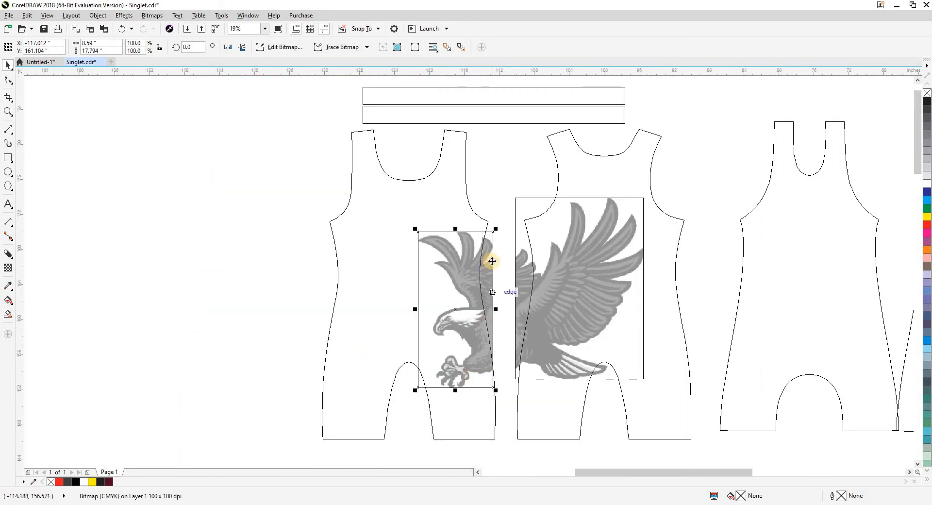
# Try to PowerClip the eagle's head half inside the front pattern piece in full-color view, and undo the clipping.
pyautogui.scroll(2, 484, 291)
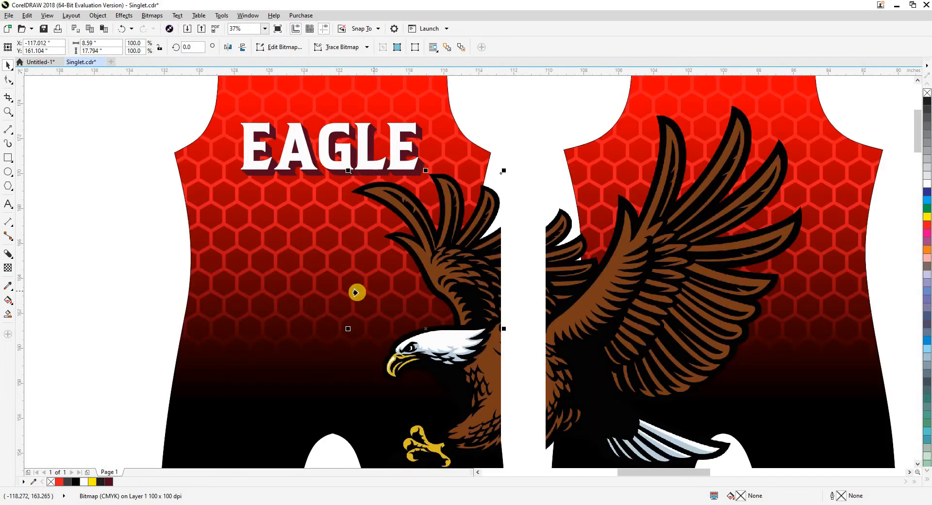
pyautogui.hotkey('alt', 'c')
pyautogui.press('w')
pyautogui.press('p')
pyautogui.click(358, 292)
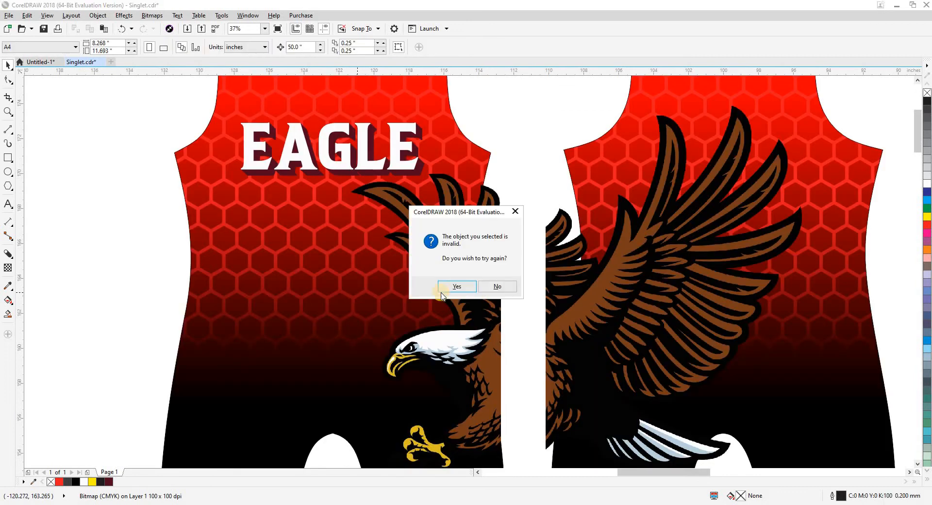
pyautogui.click(492, 290)
pyautogui.click(477, 309)
pyautogui.hotkey('alt', 'c')
pyautogui.press('w')
pyautogui.press('p')
pyautogui.click(300, 308)
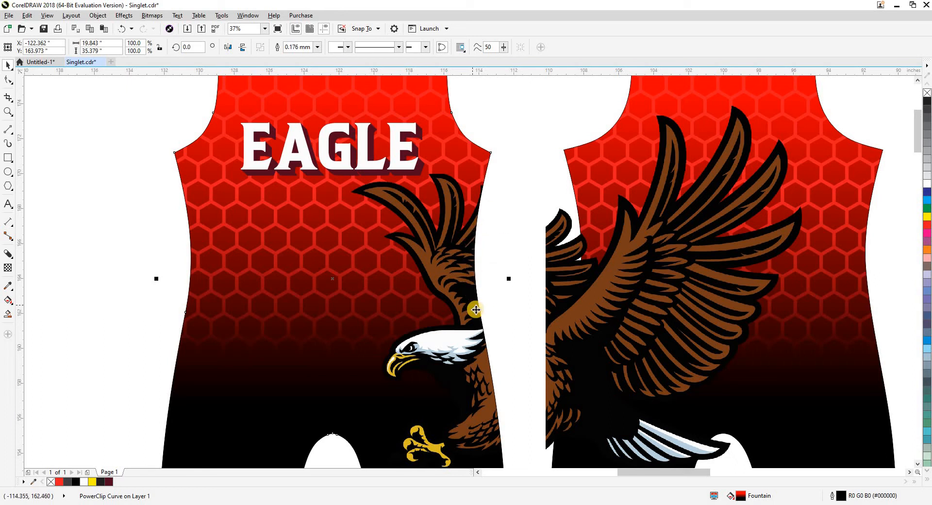
pyautogui.hotkey('ctrl', 'z')
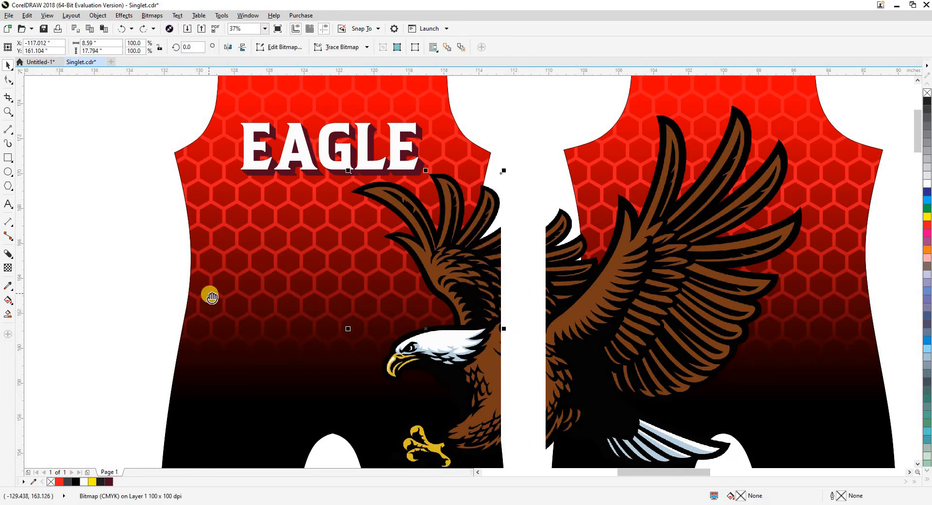
# Try stretching the eagle's head half horizontally to a width of 9.444 inches, undo it, and check the bitmap in wireframe view.
pyautogui.moveTo(212, 297); pyautogui.dragTo(189, 249)
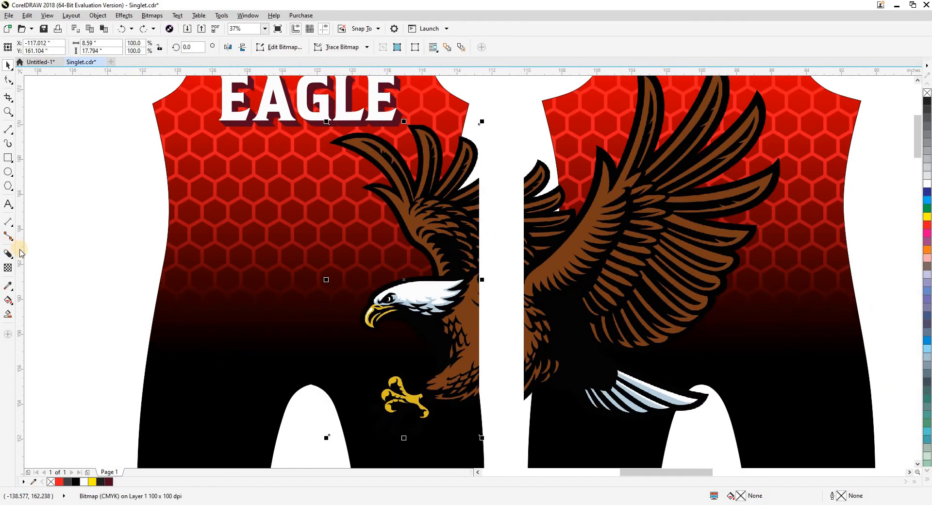
pyautogui.scroll(-2, 139, 307)
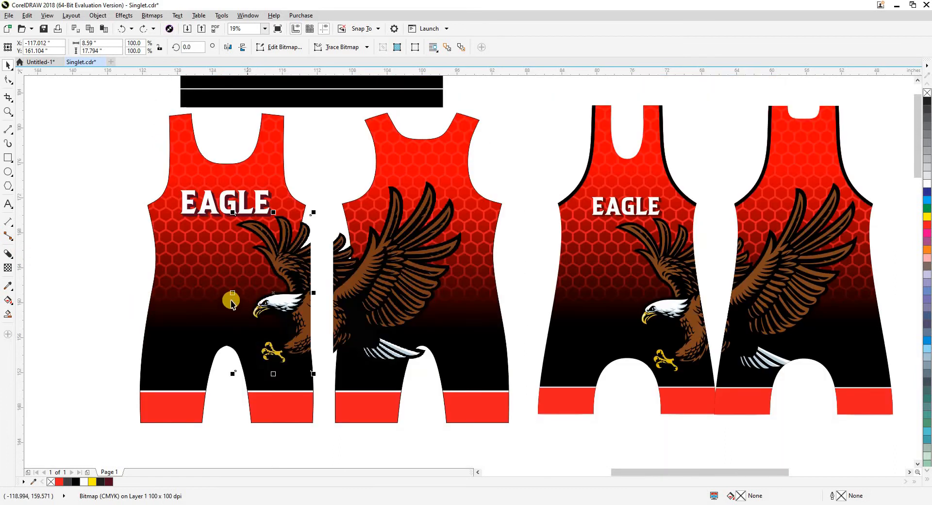
pyautogui.moveTo(233, 293); pyautogui.dragTo(220, 294)
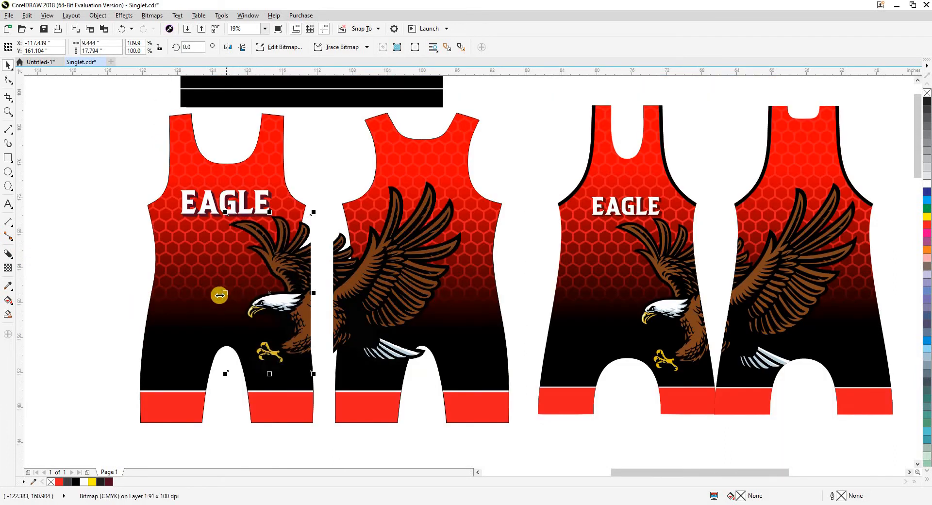
pyautogui.hotkey('ctrl', 'z')
pyautogui.hotkey('shift', 'F9')
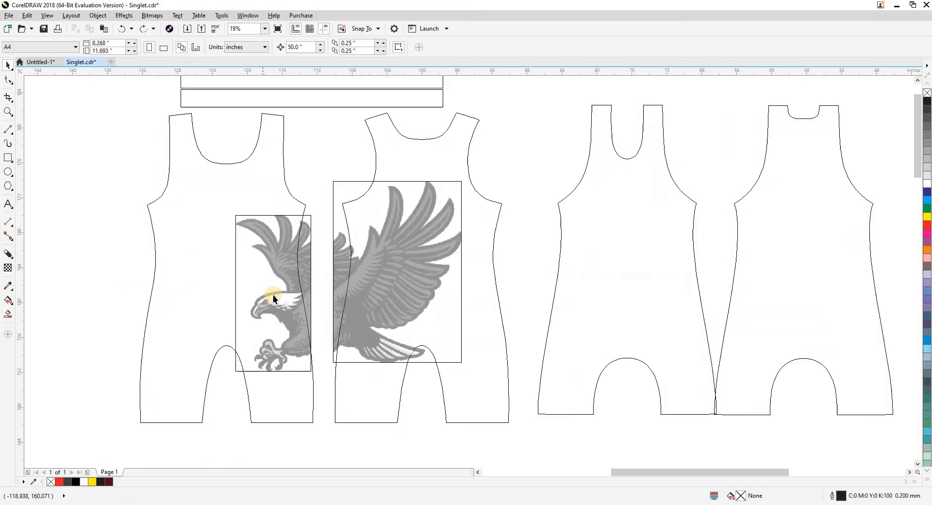
pyautogui.hotkey('shift', 'F9')
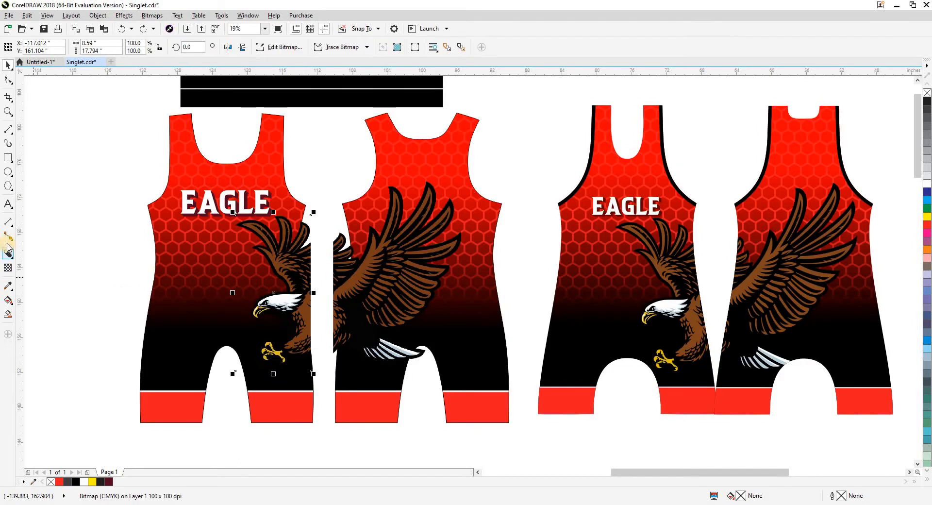
# Apply an Envelope to the eagle's head half in wireframe view and pull its split edge's middle node onto the front side seam.
pyautogui.click(9, 250)
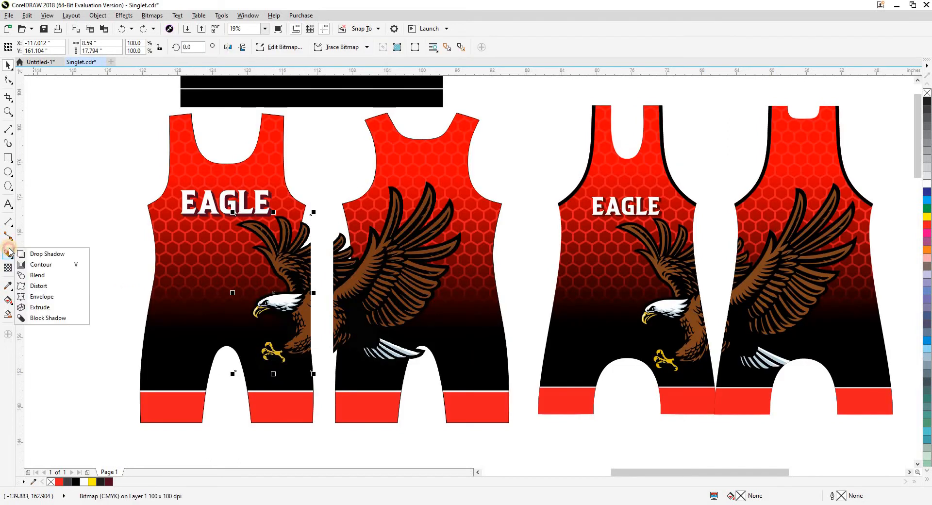
pyautogui.click(48, 297)
pyautogui.scroll(4, 360, 271)
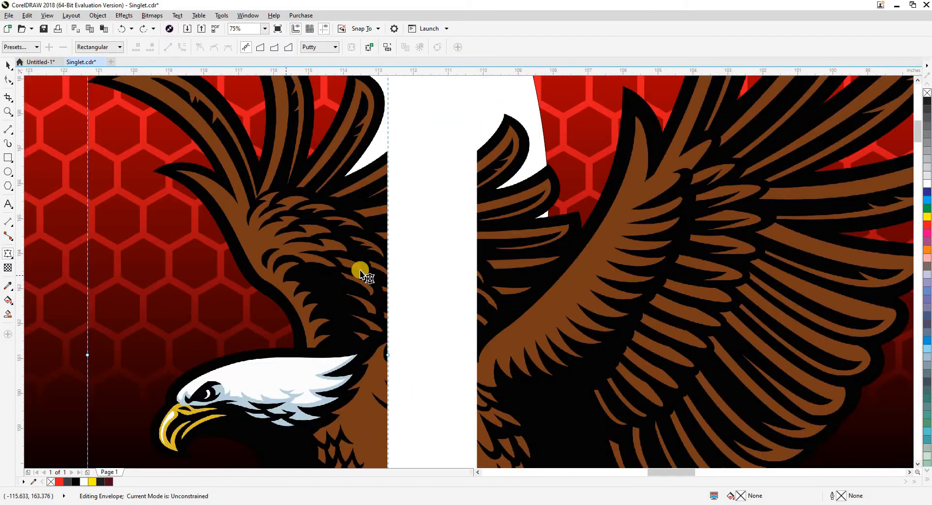
pyautogui.scroll(-1, 360, 270)
pyautogui.hotkey('shift', 'F9')
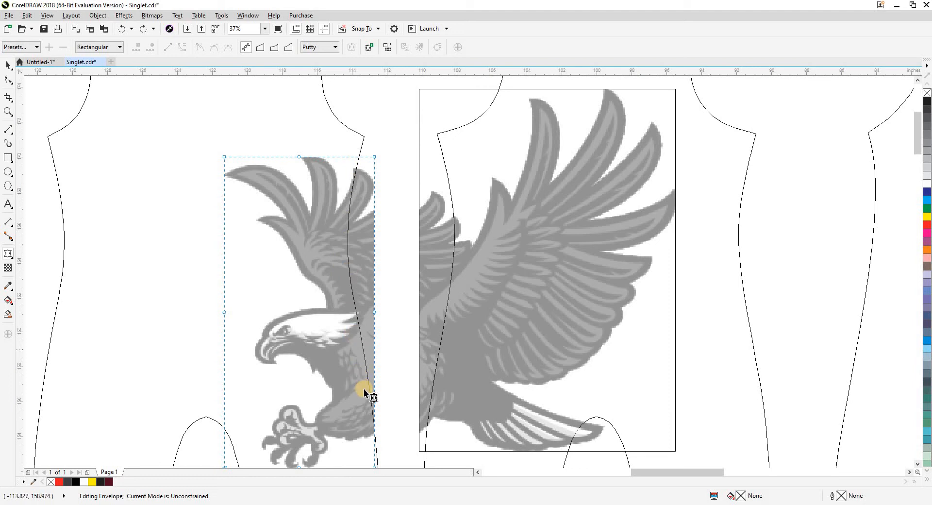
pyautogui.scroll(2, 374, 301)
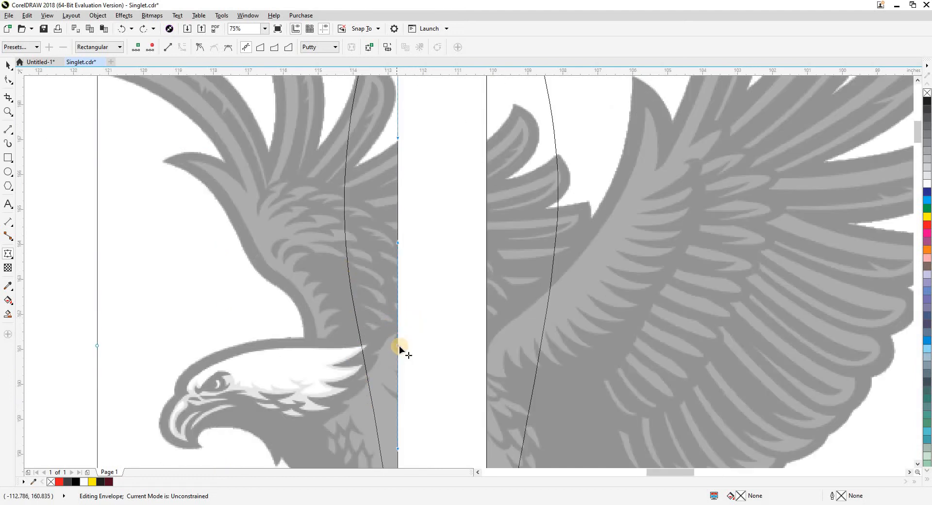
pyautogui.moveTo(392, 345); pyautogui.dragTo(361, 345)
# Fit the upper envelope edge of the head half to the side seam by moving its corner node, adding a node and adjusting curve handles.
pyautogui.scroll(-2, 385, 350)
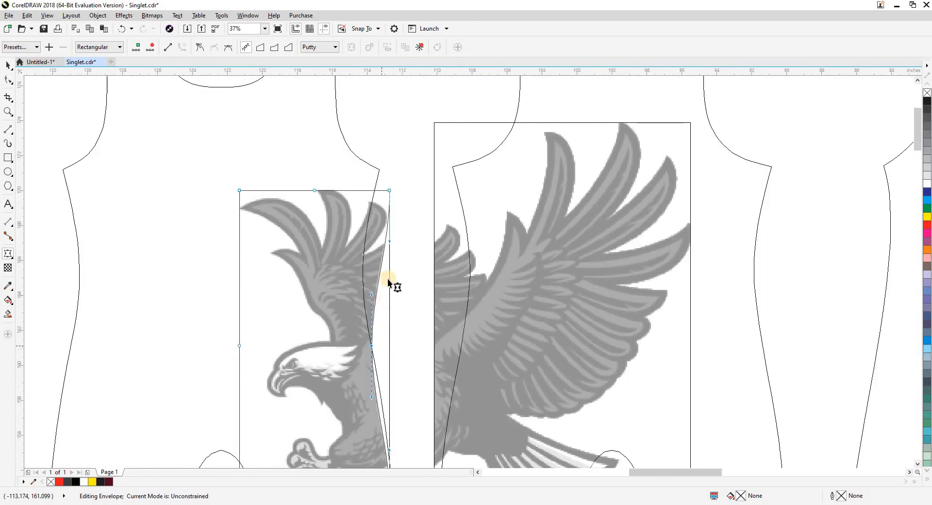
pyautogui.moveTo(389, 191); pyautogui.dragTo(374, 190)
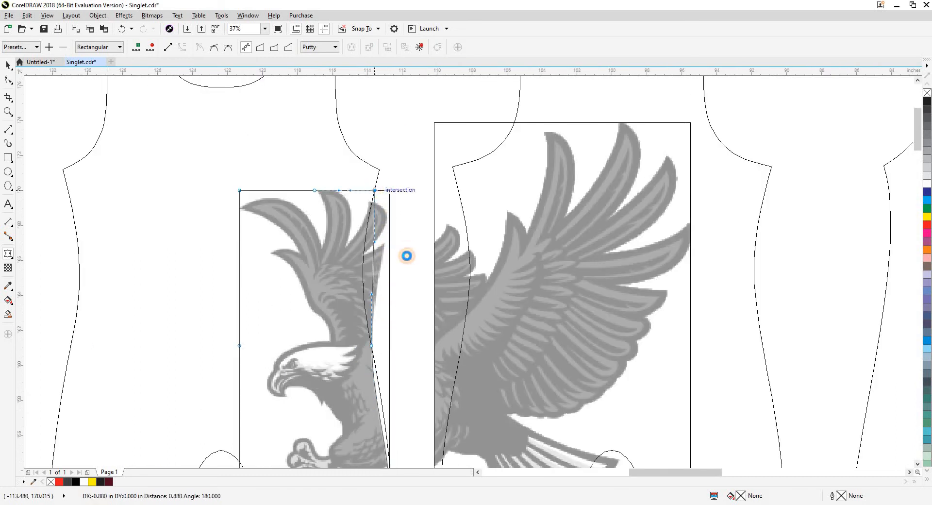
pyautogui.doubleClick(372, 268)
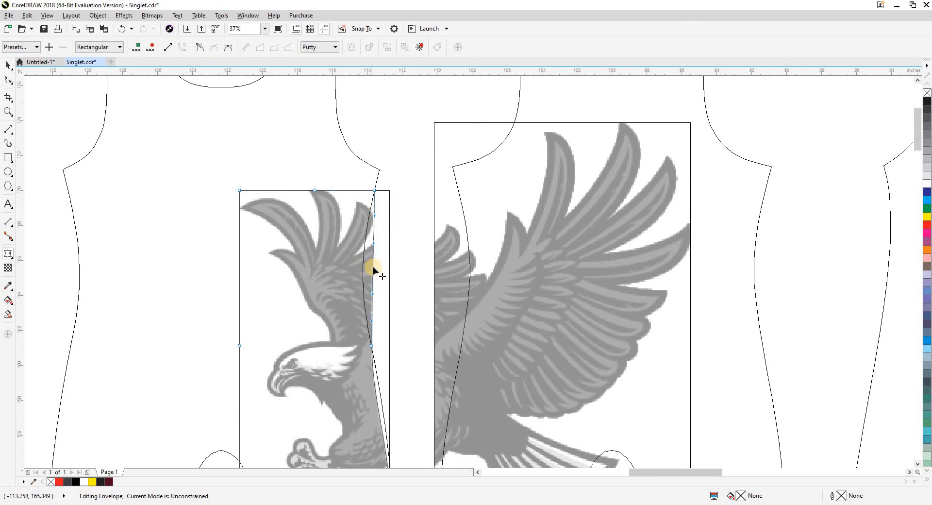
pyautogui.scroll(3, 373, 268)
pyautogui.moveTo(370, 270); pyautogui.dragTo(353, 270)
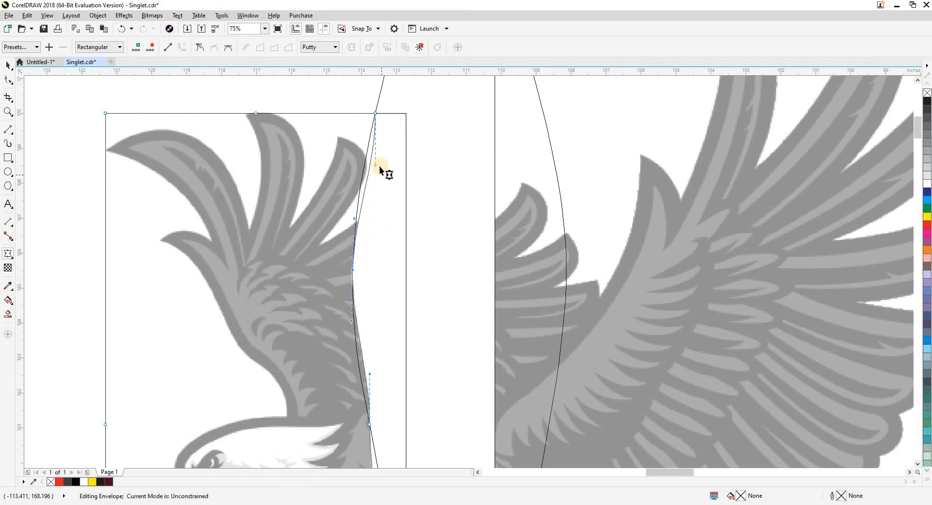
pyautogui.moveTo(373, 168); pyautogui.dragTo(366, 164)
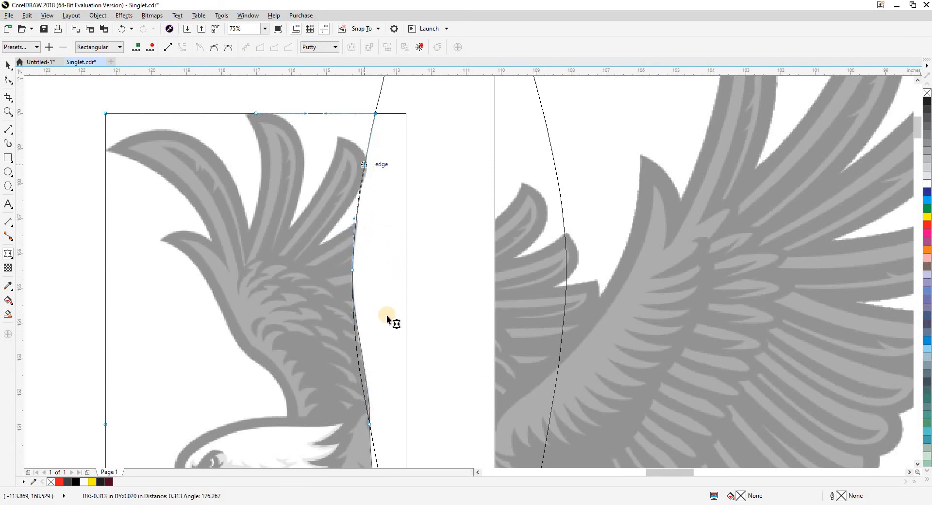
pyautogui.scroll(-3, 382, 250)
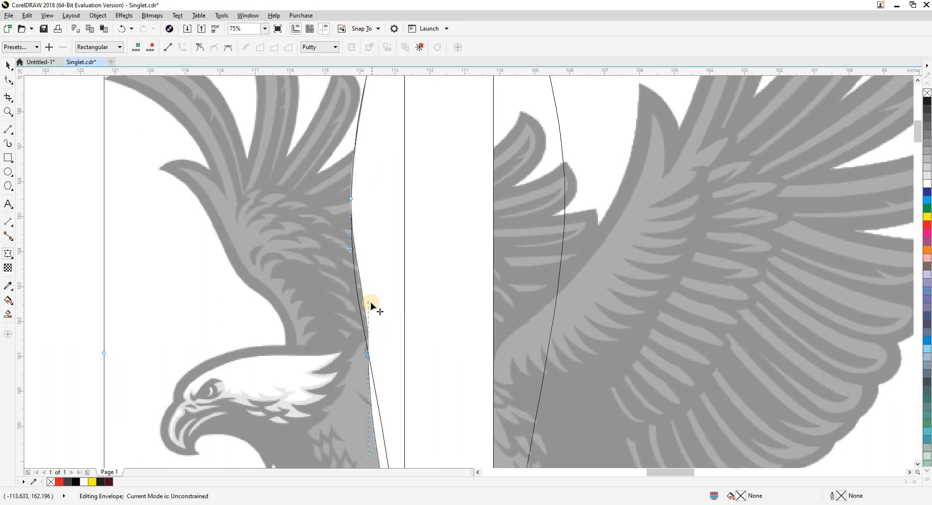
pyautogui.moveTo(364, 305); pyautogui.dragTo(359, 303)
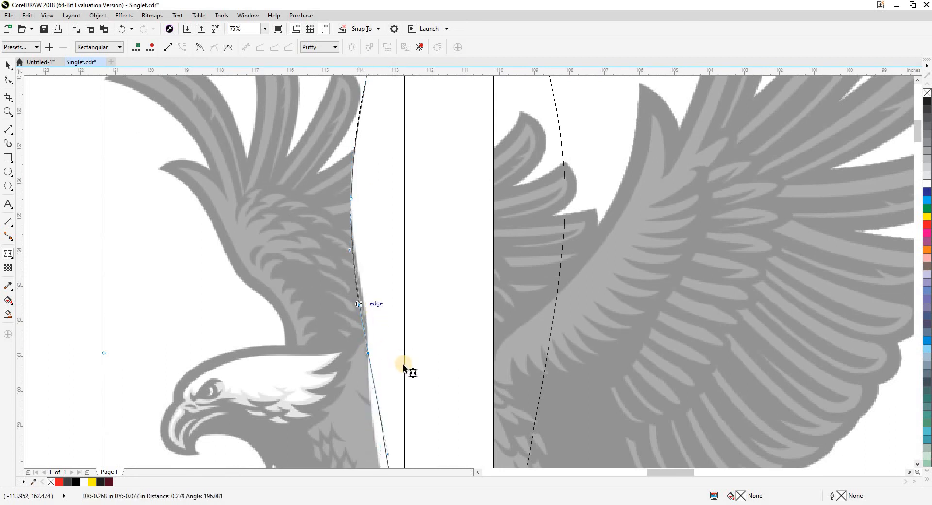
# Fit the lower envelope edge of the head half to the front side seam by adjusting its nodes and curve handles, and finish envelope editing.
pyautogui.scroll(-8, 421, 301)
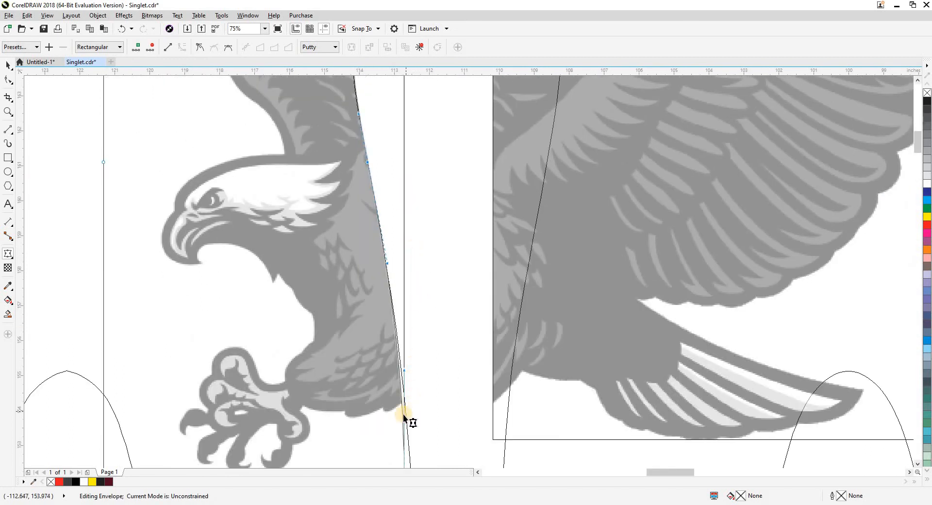
pyautogui.scroll(2, 403, 415)
pyautogui.moveTo(406, 235); pyautogui.dragTo(423, 236)
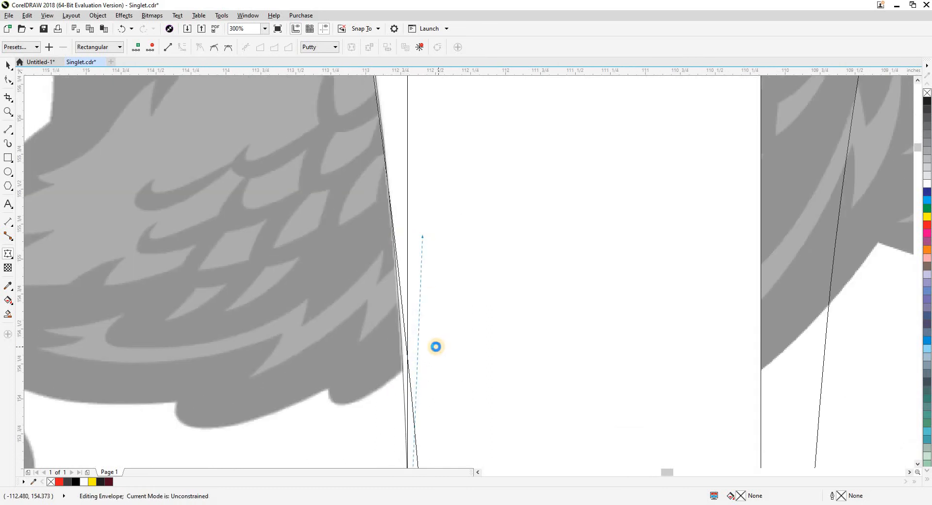
pyautogui.hotkey('ctrl', 'z')
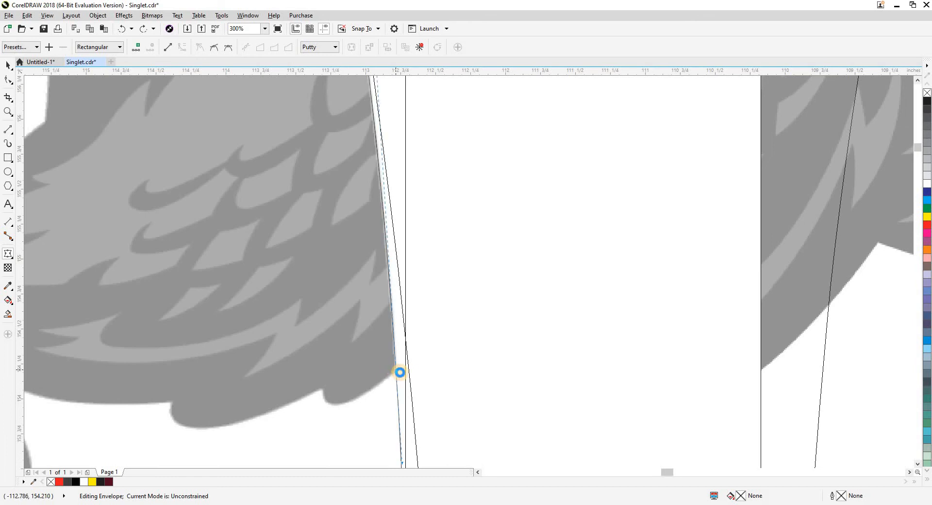
pyautogui.moveTo(397, 371); pyautogui.dragTo(423, 368)
pyautogui.scroll(-3, 424, 369)
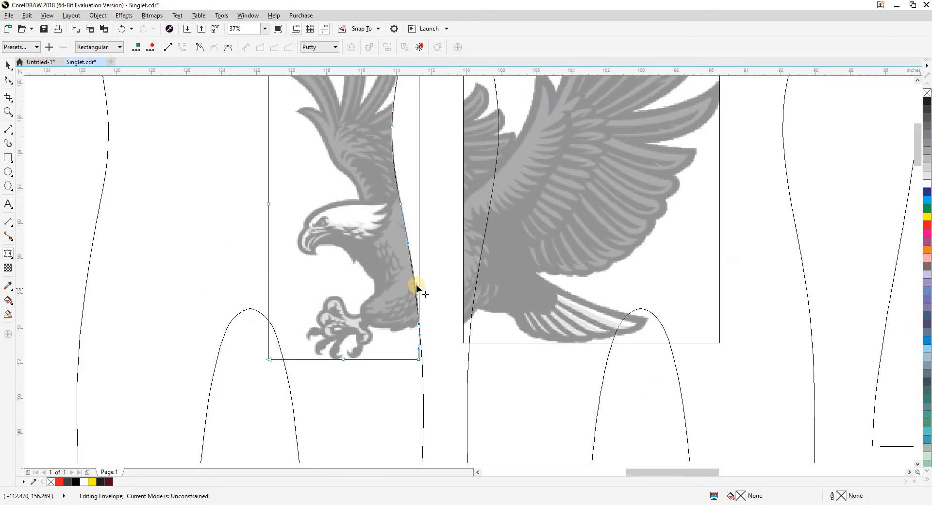
pyautogui.scroll(2, 416, 287)
pyautogui.moveTo(414, 280); pyautogui.dragTo(411, 278)
pyautogui.scroll(-3, 429, 299)
pyautogui.press('space')
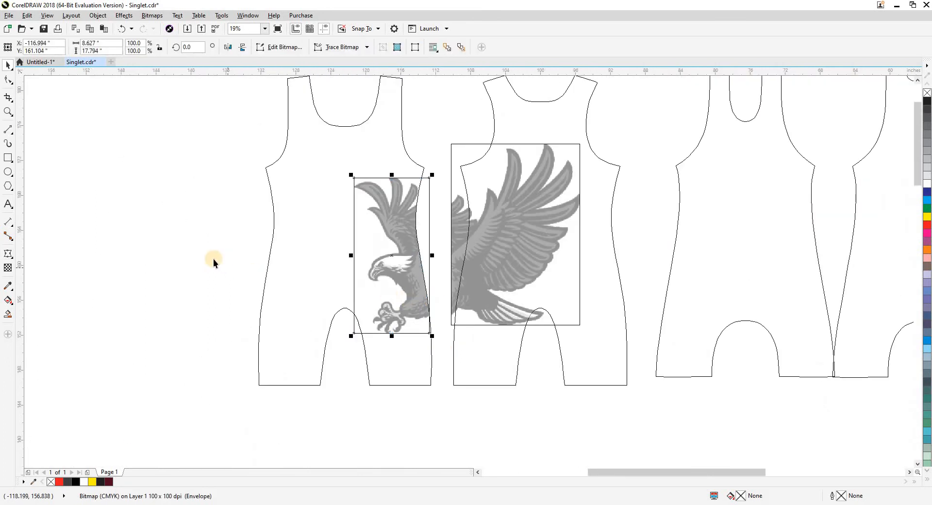
# Return to full-color view and PowerClip the reshaped eagle head half inside the front pattern piece.
pyautogui.click(214, 260)
pyautogui.hotkey('shift', 'F9')
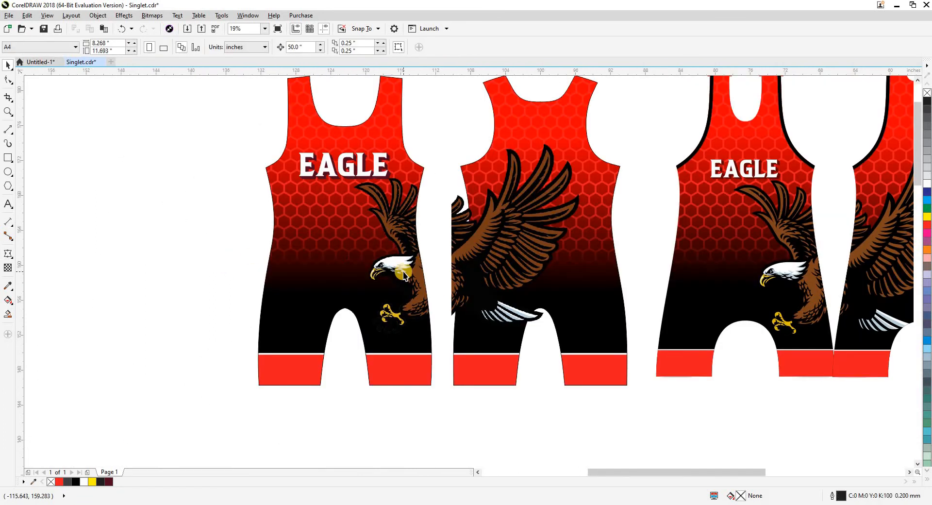
pyautogui.moveTo(401, 272); pyautogui.dragTo(377, 283)
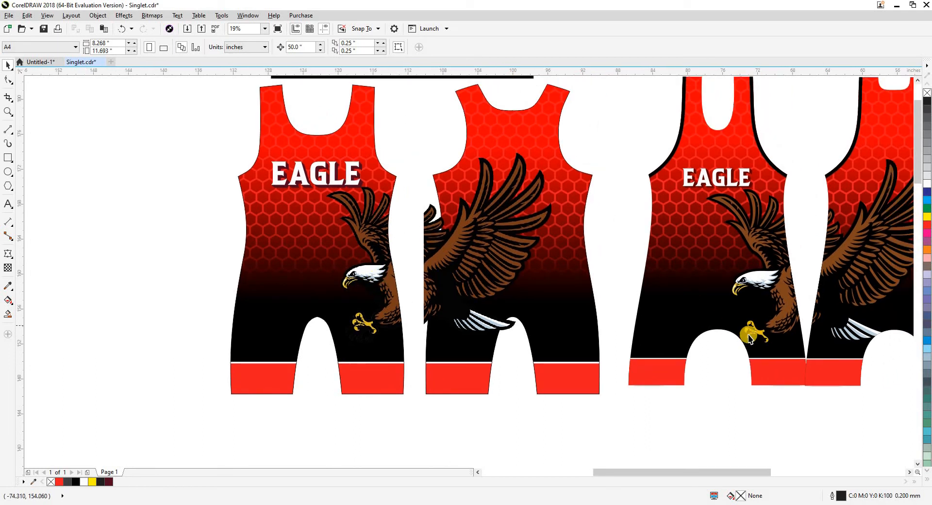
pyautogui.click(381, 280)
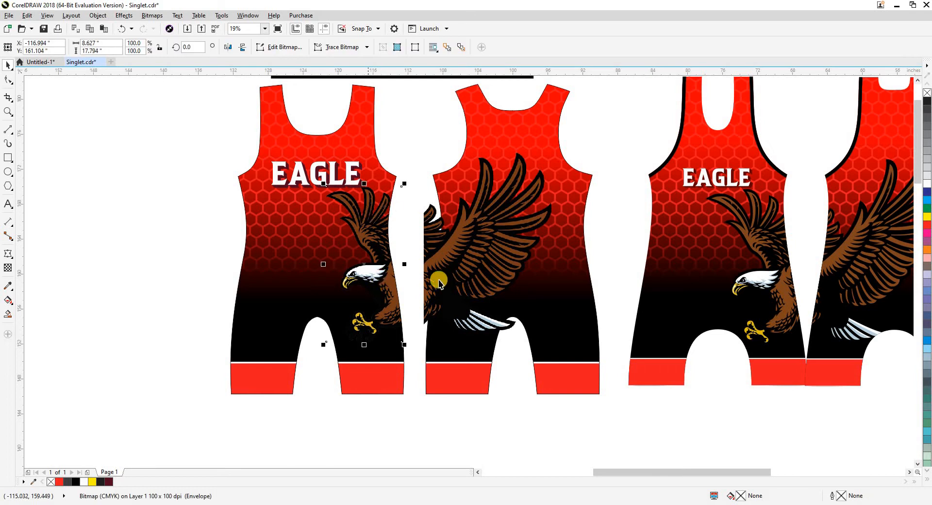
pyautogui.click(211, 278)
pyautogui.click(279, 276)
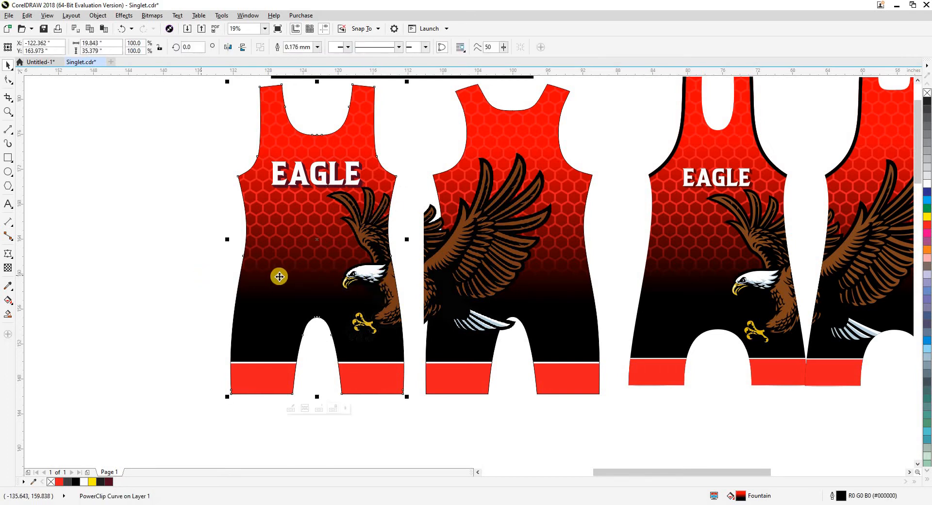
# In wireframe view, shift the eagle's wing half right so its split edge meets the back piece's side seam.
pyautogui.moveTo(283, 279); pyautogui.dragTo(220, 283)
pyautogui.click(376, 271)
pyautogui.hotkey('shift', 'F9')
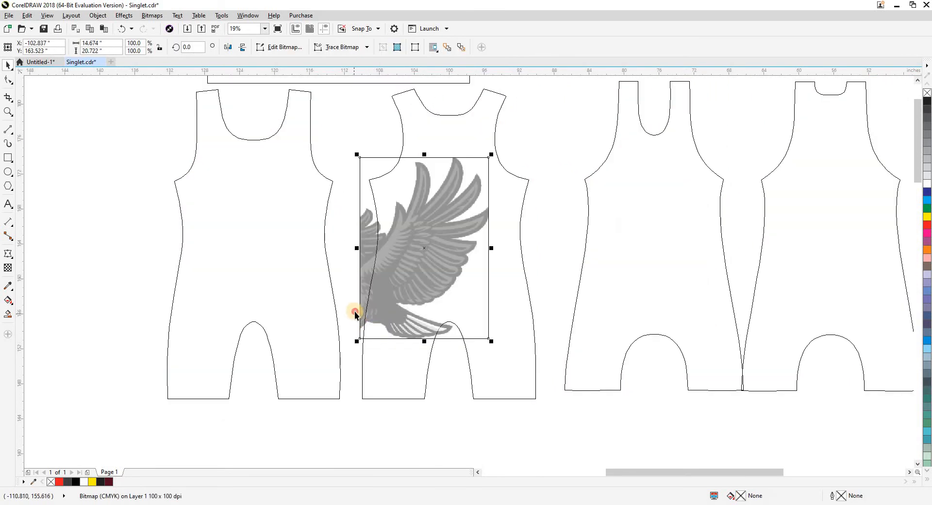
pyautogui.scroll(4, 359, 318)
pyautogui.moveTo(345, 346); pyautogui.dragTo(360, 347)
pyautogui.click(345, 358)
# Apply an Envelope to the eagle's wing half and pull its split edge's middle node onto the back piece's side seam.
pyautogui.scroll(-1, 346, 358)
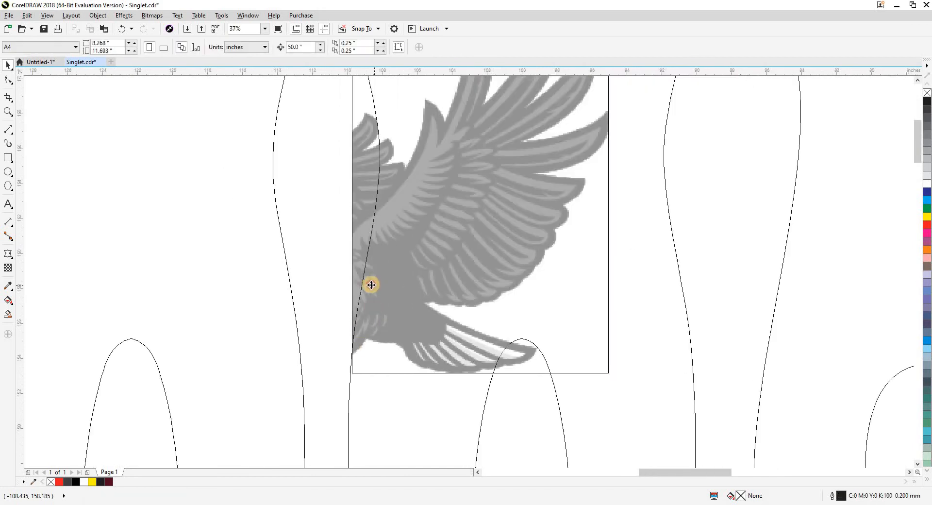
pyautogui.click(371, 285)
pyautogui.scroll(2, 316, 307)
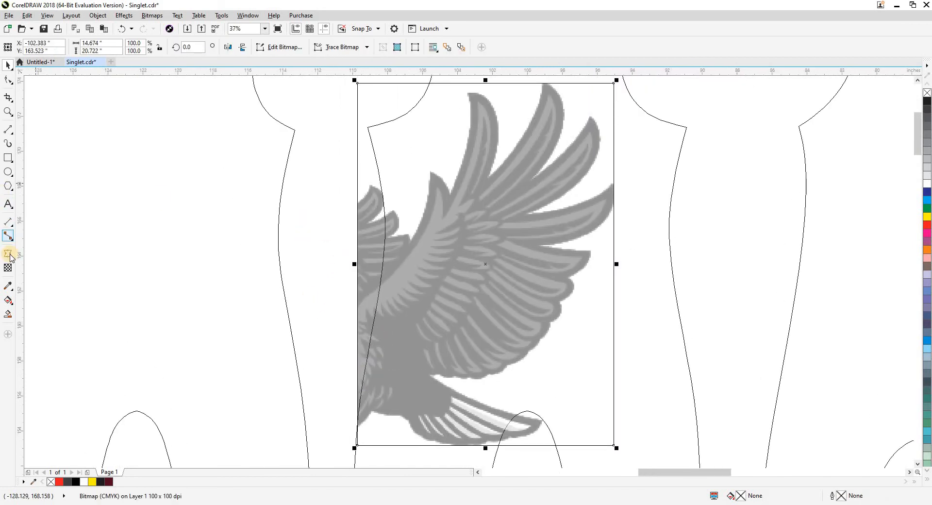
pyautogui.click(9, 255)
pyautogui.moveTo(357, 264); pyautogui.dragTo(382, 264)
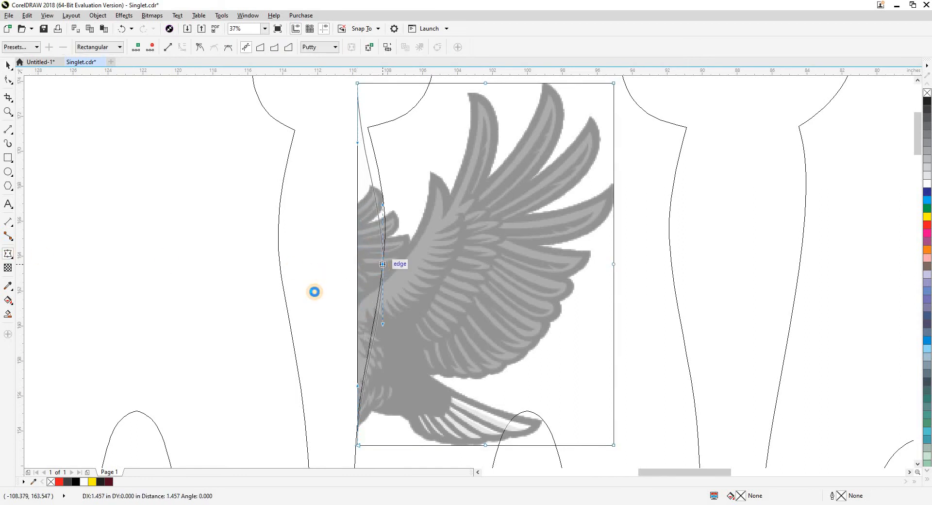
pyautogui.click(315, 291)
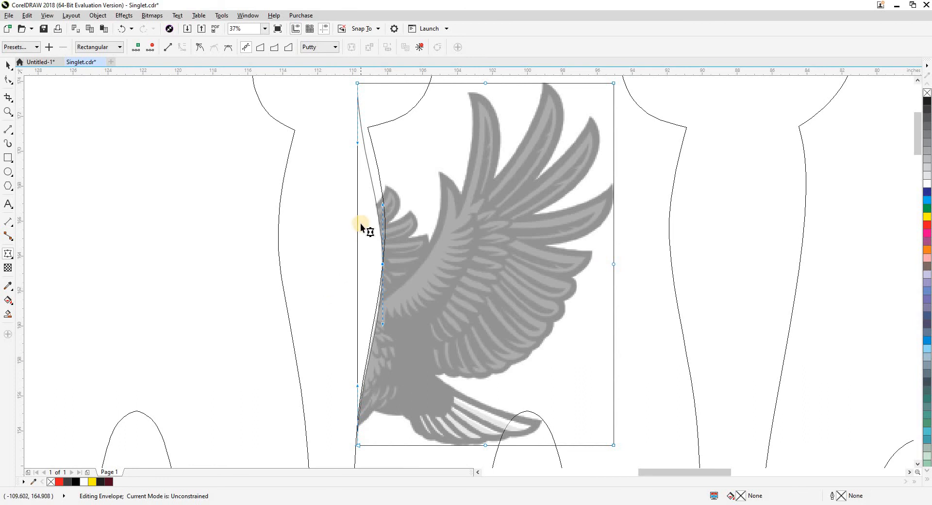
# Move the upper corner node of the wing half's envelope inward about 0.43 in and angle its curve handle along the back side seam.
pyautogui.scroll(2, 362, 218)
pyautogui.scroll(2, 360, 201)
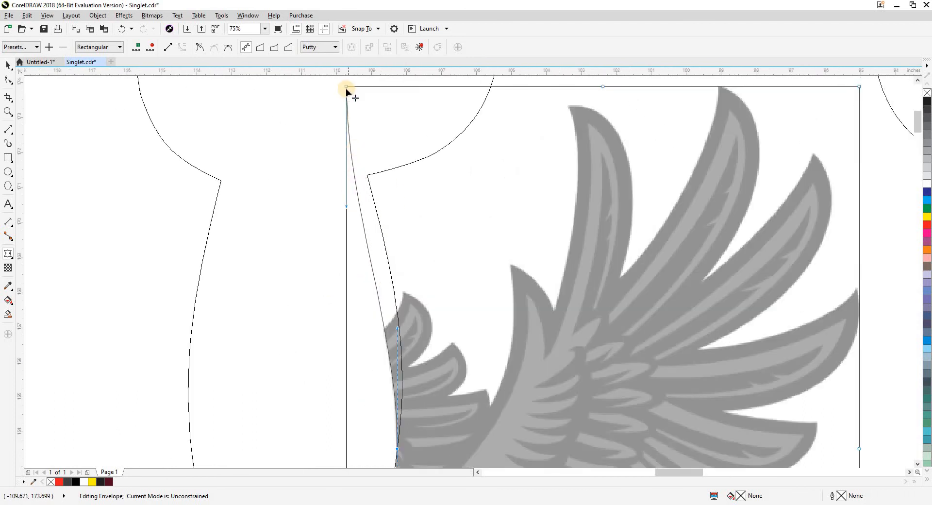
pyautogui.moveTo(347, 88); pyautogui.dragTo(361, 86)
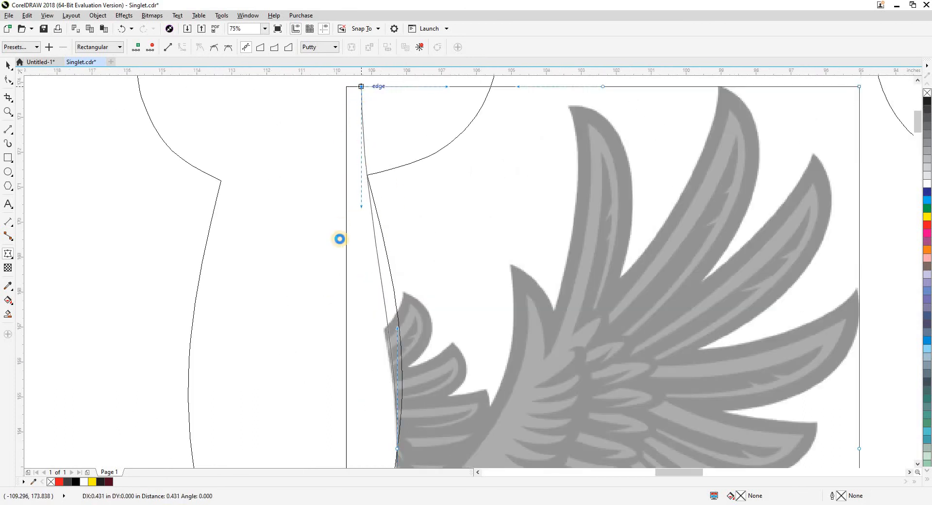
pyautogui.moveTo(362, 207); pyautogui.dragTo(398, 225)
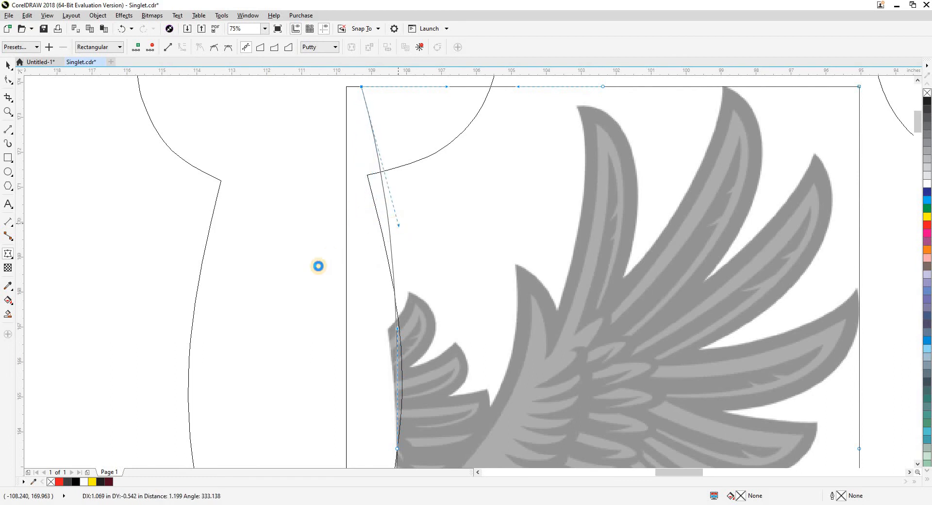
# Add an envelope node between the split edge's middle and upper nodes and move it onto the back piece's side seam.
pyautogui.scroll(-2, 371, 294)
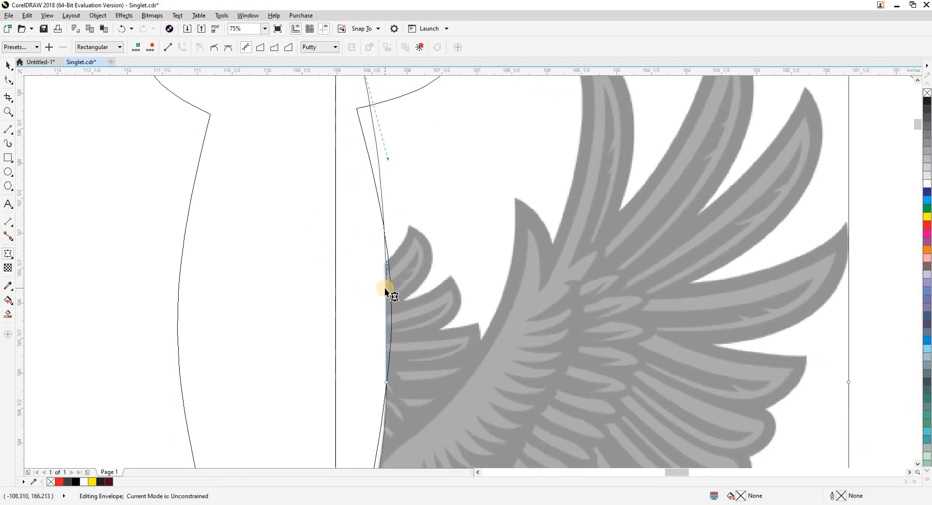
pyautogui.scroll(2, 384, 288)
pyautogui.click(388, 284)
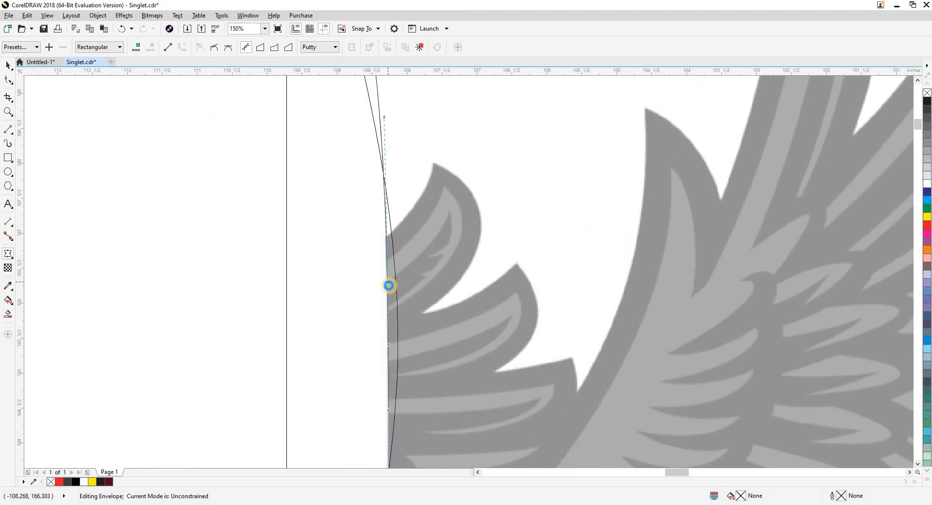
pyautogui.moveTo(389, 281); pyautogui.dragTo(396, 281)
pyautogui.click(344, 245)
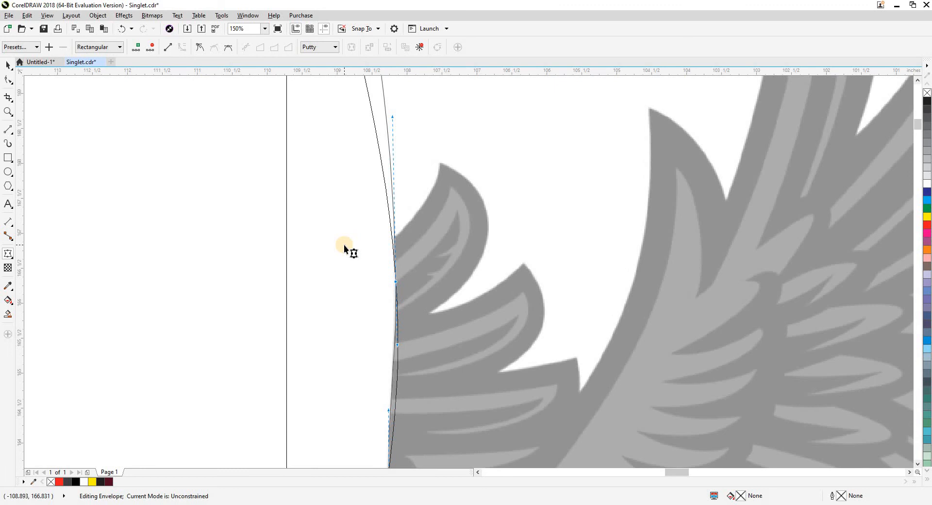
# Align the envelope's curve around the middle node with the back side seam, and finish envelope editing.
pyautogui.scroll(-2, 343, 245)
pyautogui.scroll(2, 361, 316)
pyautogui.moveTo(362, 312); pyautogui.dragTo(338, 321)
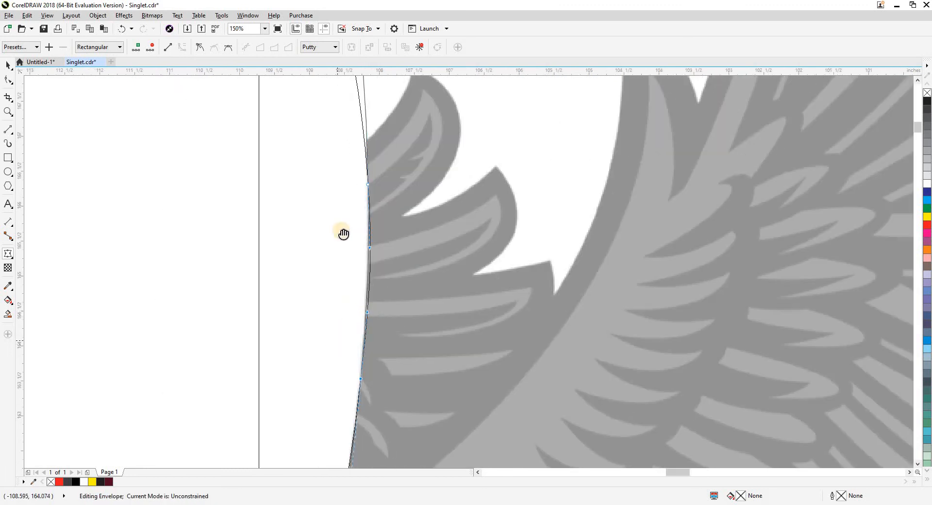
pyautogui.scroll(-4, 344, 233)
pyautogui.scroll(-2, 336, 331)
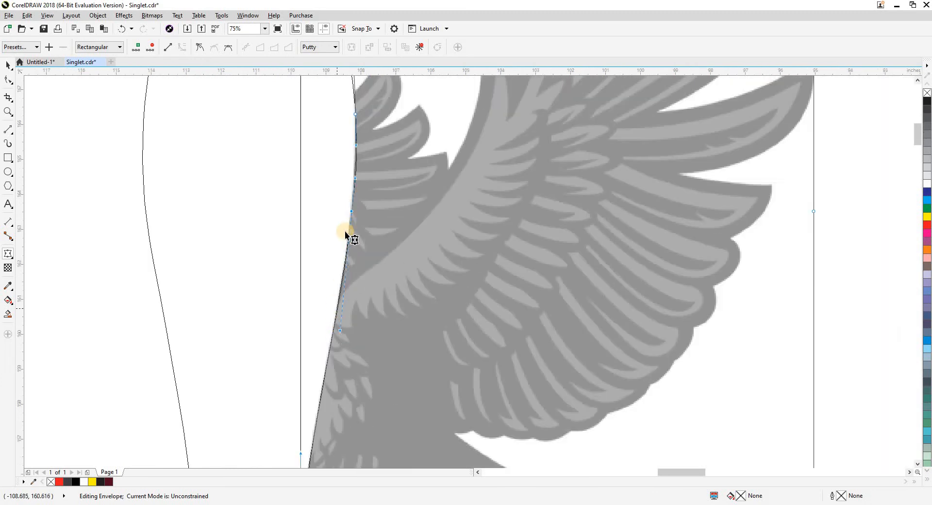
pyautogui.scroll(-1, 354, 214)
pyautogui.press('space')
pyautogui.keyDown('ctrl'); pyautogui.click(290, 270); pyautogui.keyUp('ctrl')
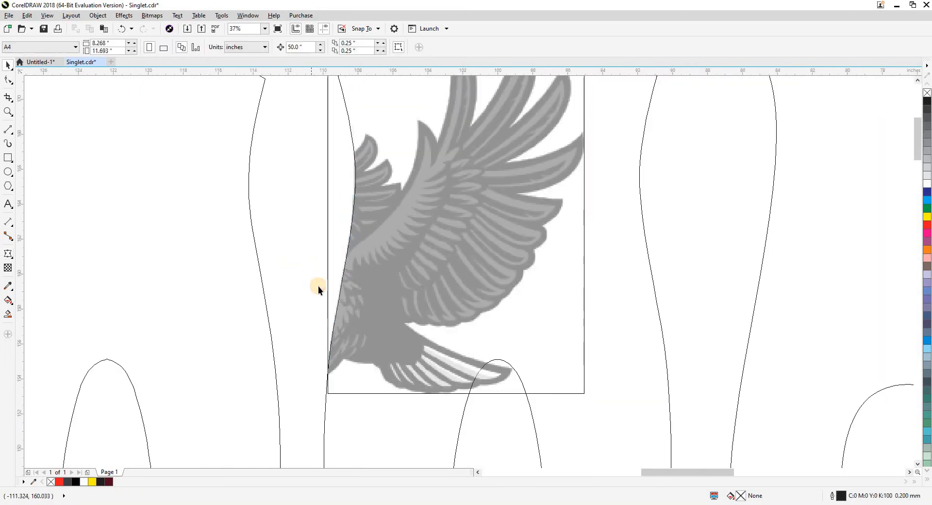
# Move the back pattern piece toward the front piece until their hems meet at the side.
pyautogui.scroll(-1, 364, 280)
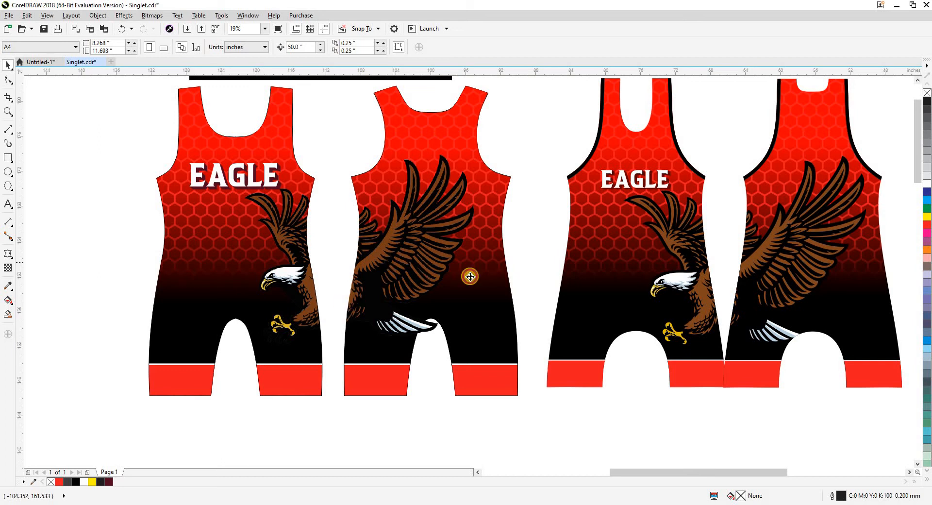
pyautogui.click(469, 276)
pyautogui.click(230, 278)
pyautogui.click(103, 275)
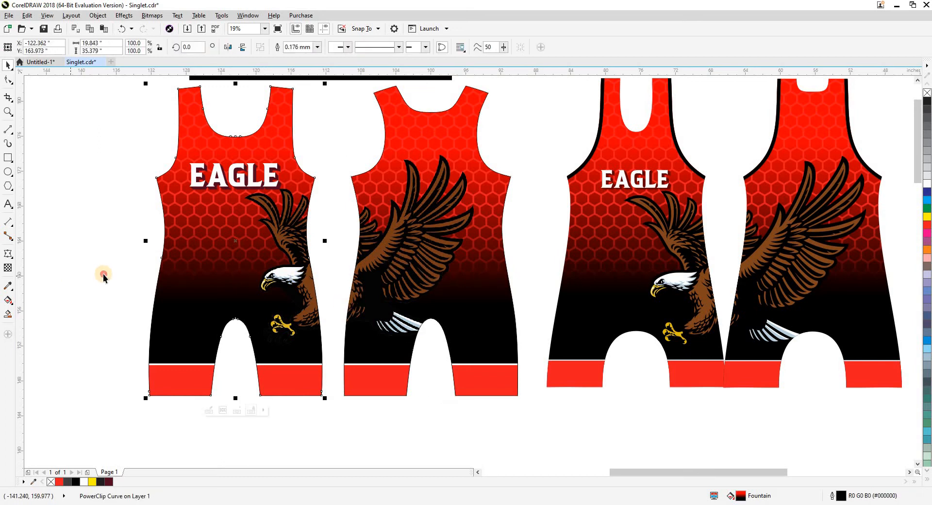
pyautogui.hotkey('shift', 'F9')
pyautogui.hotkey('shift', 'F9')
pyautogui.moveTo(359, 322); pyautogui.dragTo(339, 323)
pyautogui.click(368, 448)
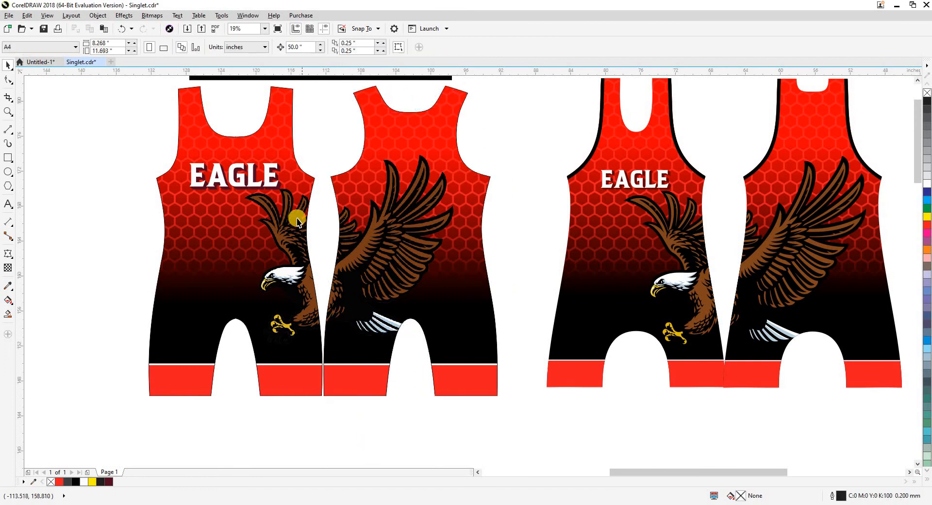
# Try overlapping the back piece on the front piece's side edge to check how the two eagle halves join.
pyautogui.scroll(3, 320, 218)
pyautogui.moveTo(408, 207); pyautogui.dragTo(344, 215)
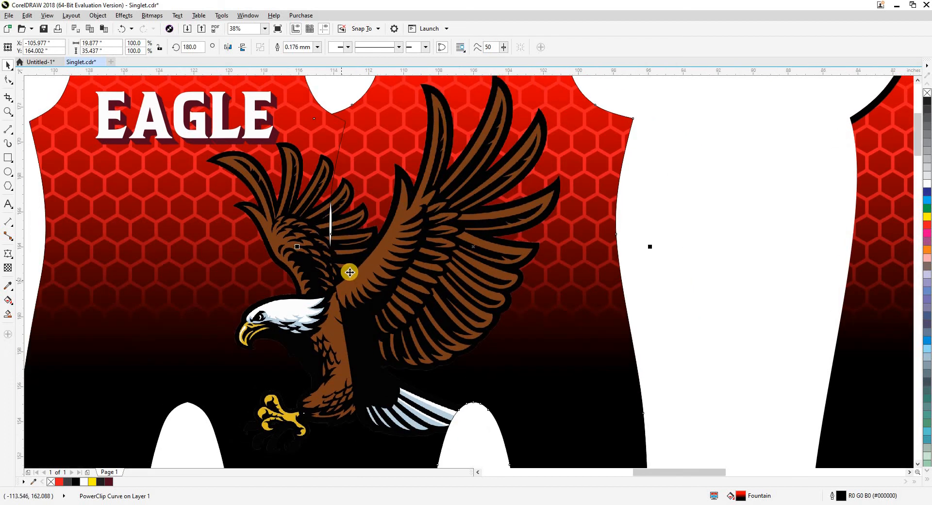
pyautogui.scroll(-3, 370, 277)
pyautogui.click(430, 260)
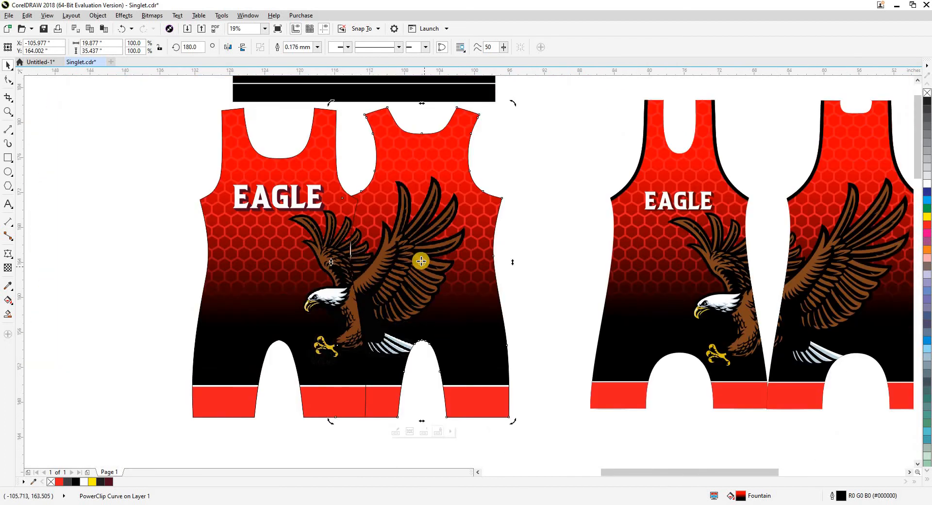
pyautogui.scroll(3, 358, 293)
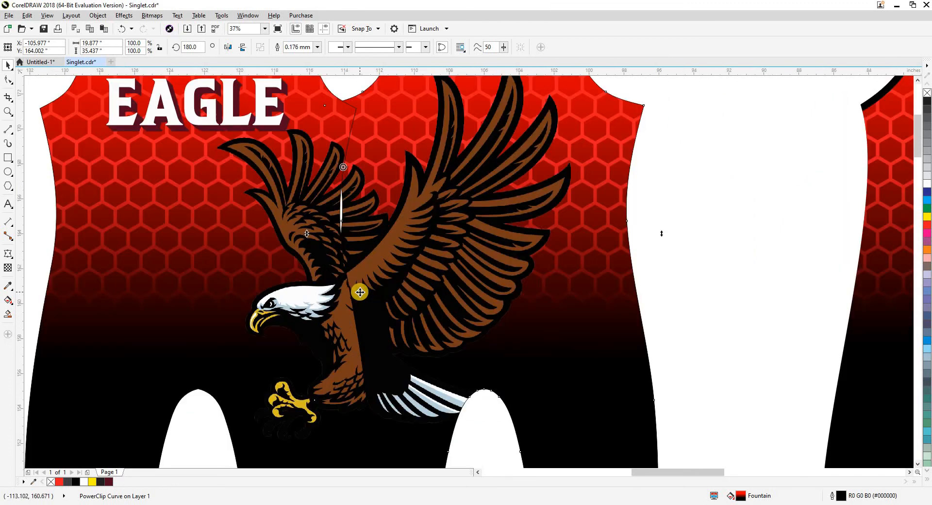
pyautogui.scroll(-3, 358, 294)
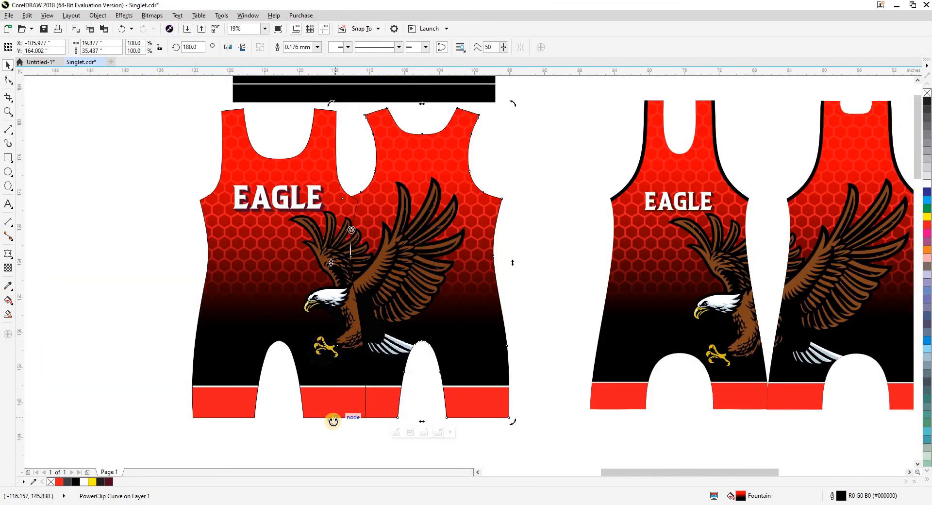
# Try rotating the back piece to an angle of about 193° to match the lower part of the eagle at the seam.
pyautogui.moveTo(330, 420); pyautogui.dragTo(357, 429)
pyautogui.scroll(2, 345, 415)
pyautogui.moveTo(306, 449); pyautogui.dragTo(297, 447)
pyautogui.scroll(-2, 351, 335)
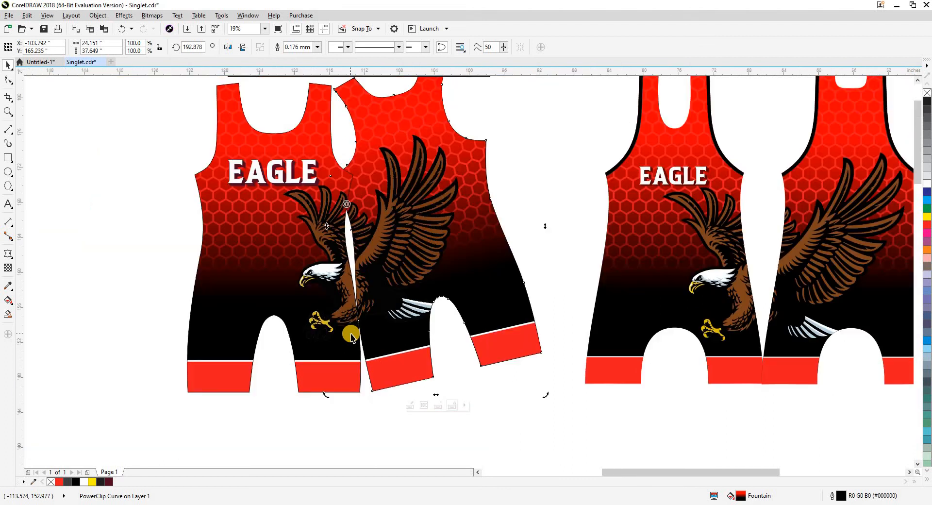
# Undo the back piece's rotations and its overlap with the front piece, and deselect it.
pyautogui.scroll(-1, 351, 330)
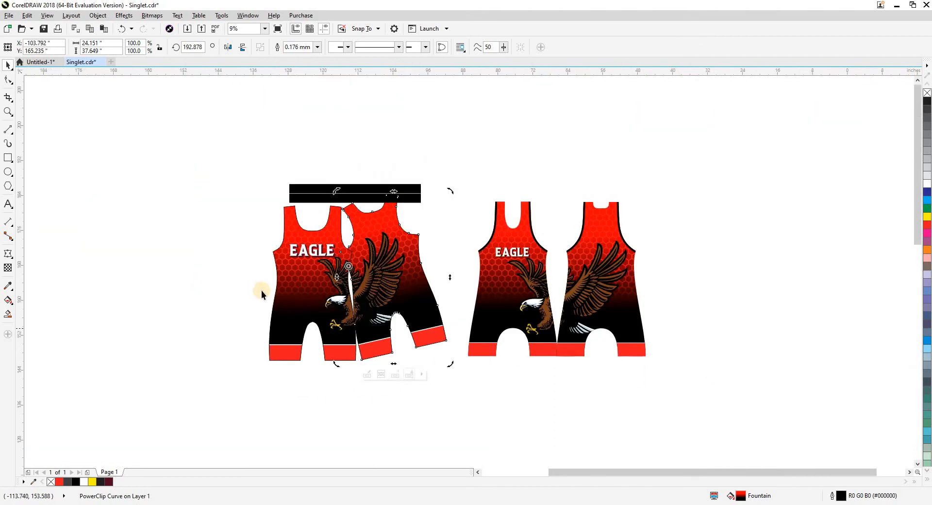
pyautogui.click(261, 291)
pyautogui.click(372, 304)
pyautogui.hotkey('ctrl', 'z')
pyautogui.hotkey('ctrl', 'z')
pyautogui.hotkey('ctrl', 'z')
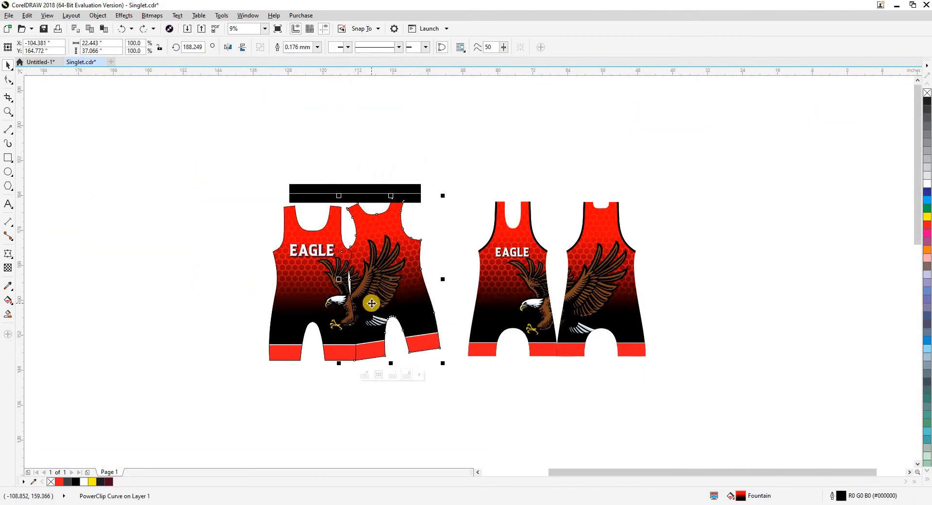
pyautogui.click(259, 278)
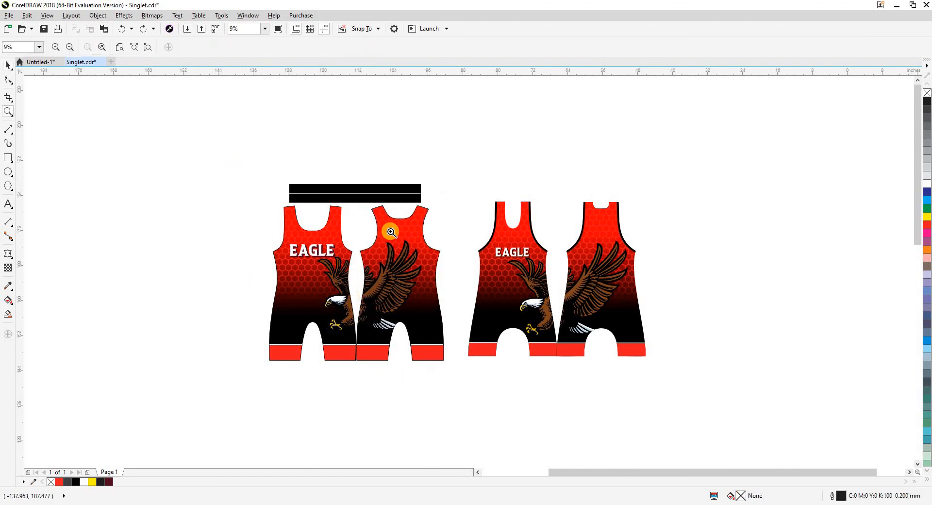
pyautogui.scroll(1, 681, 386)
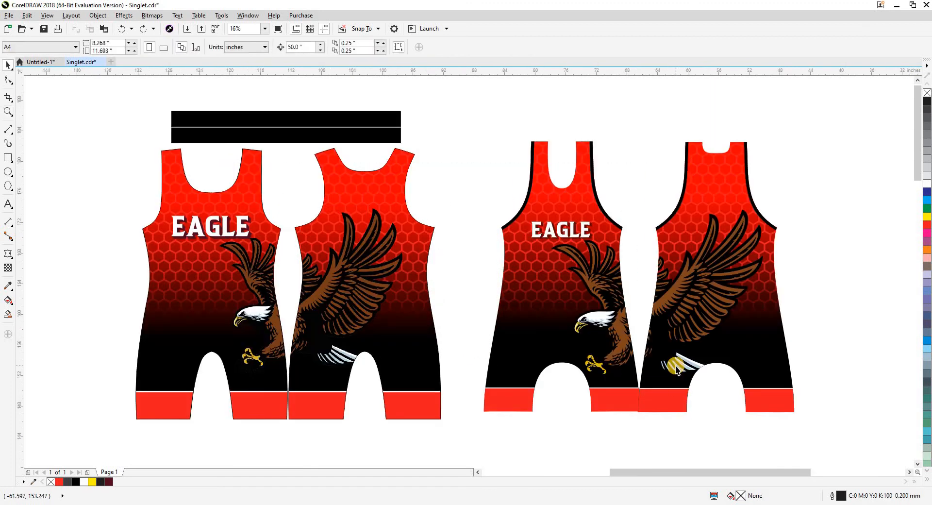